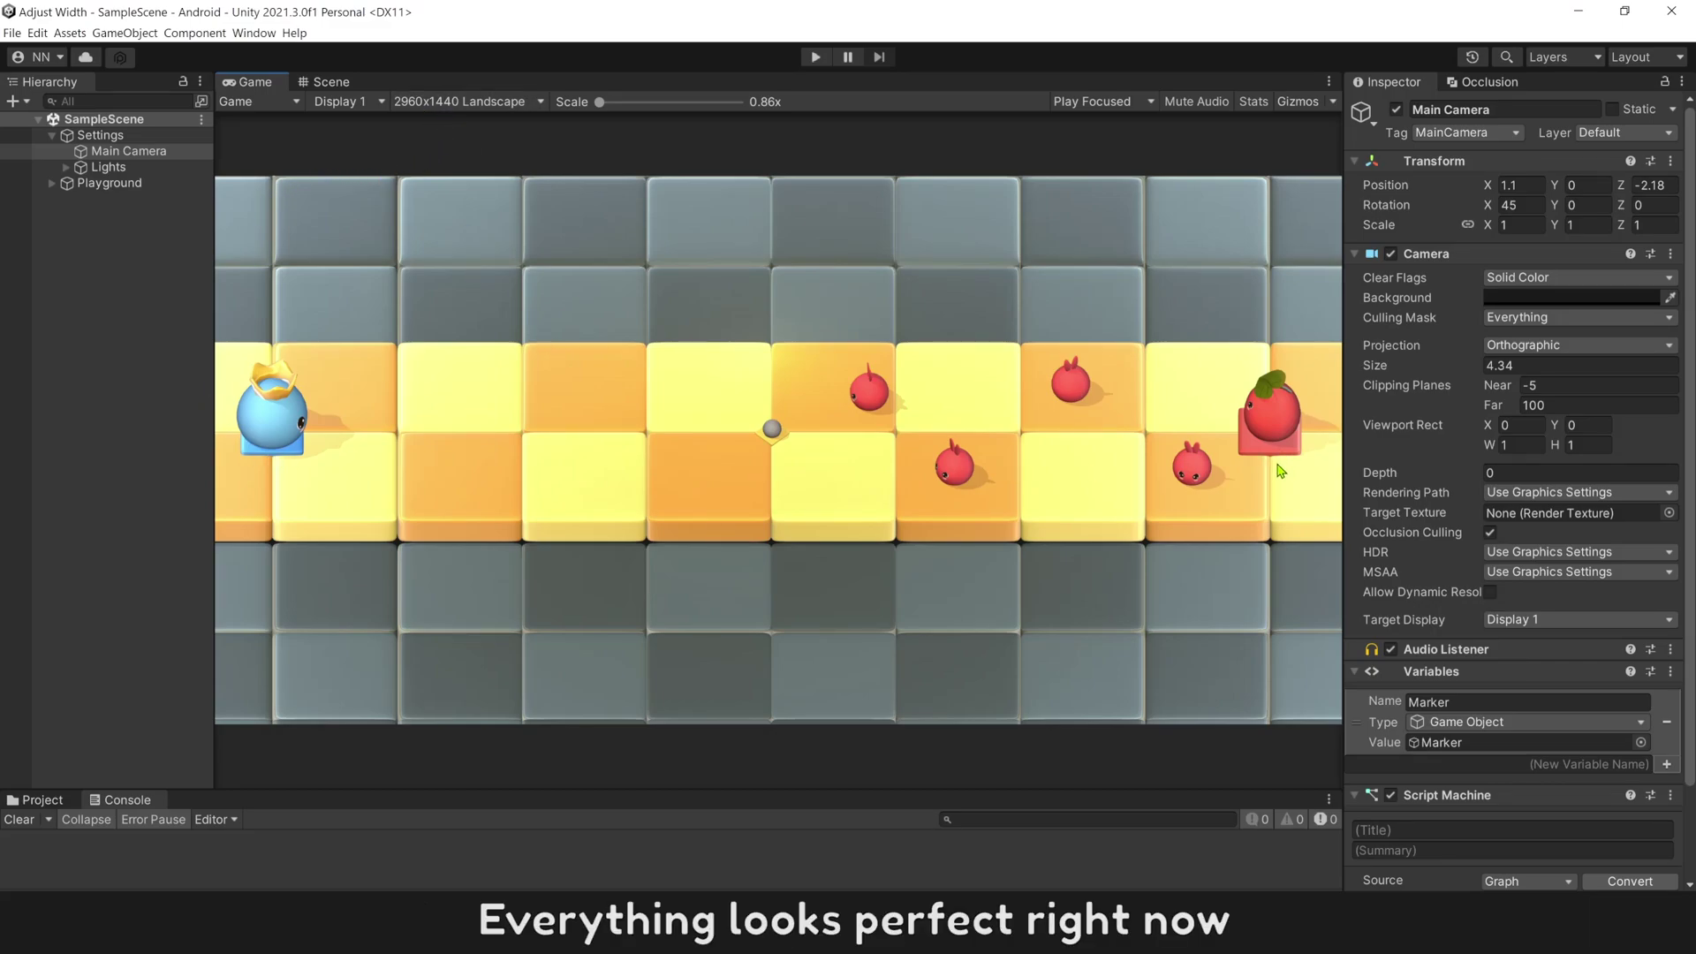
# Preview the game at iPad Landscape, zoom the camera in slightly, and return toward the Scene view.
pyautogui.click(499, 102)
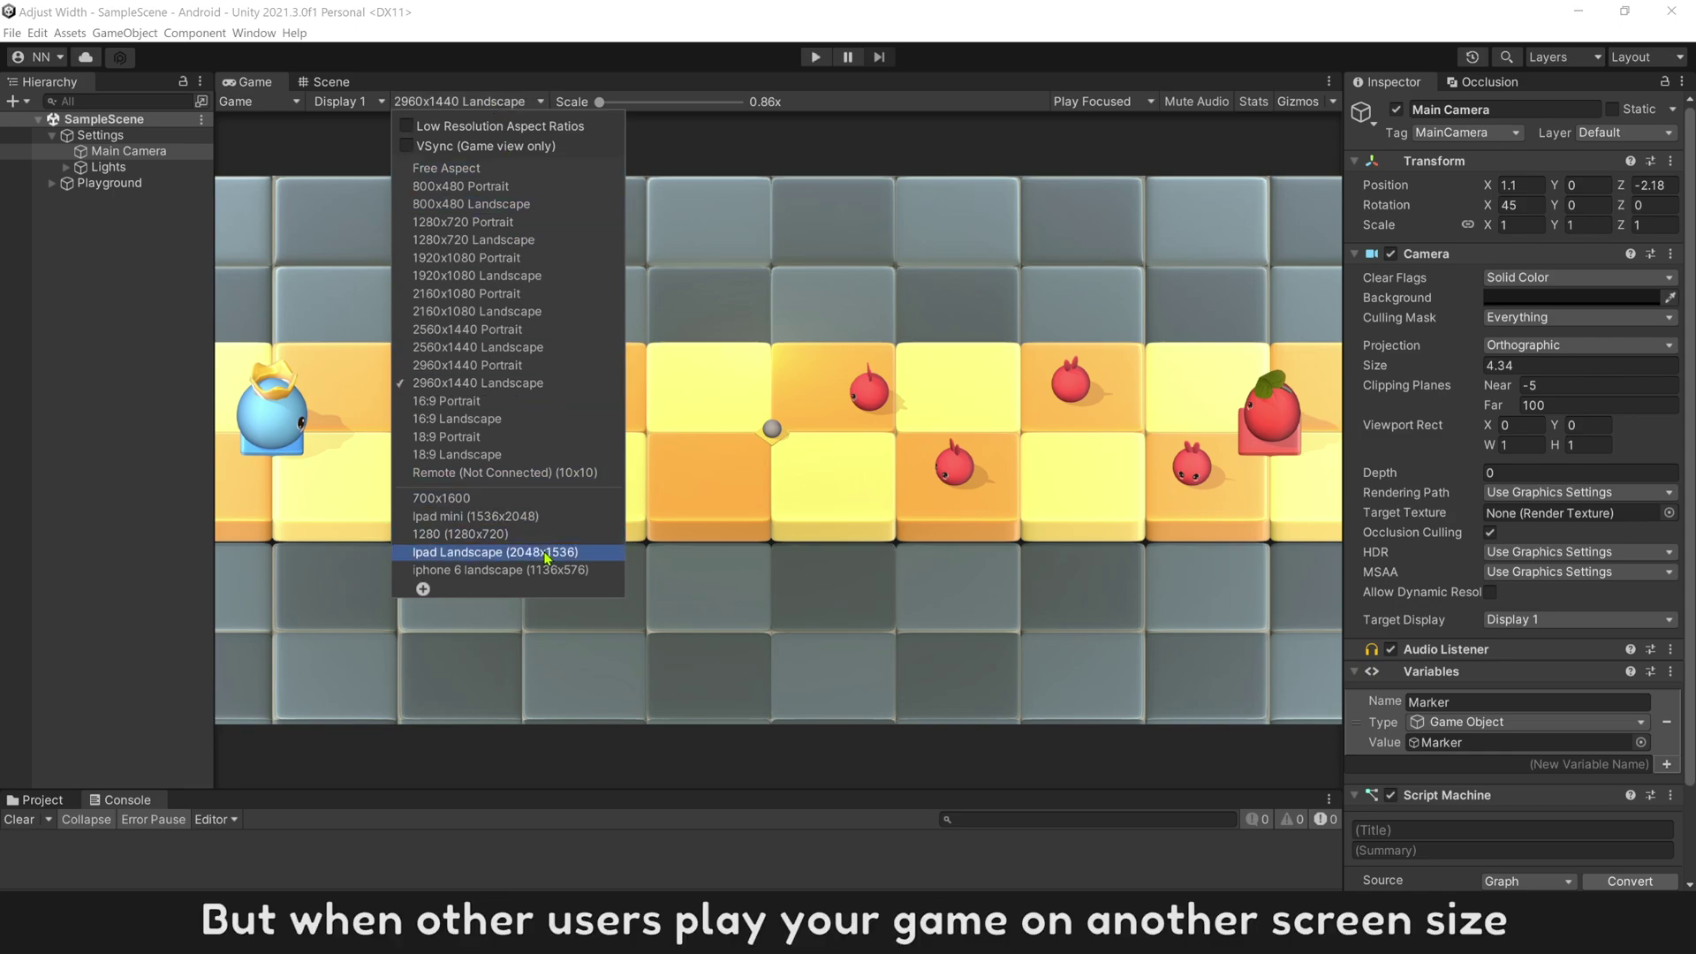
pyautogui.click(496, 551)
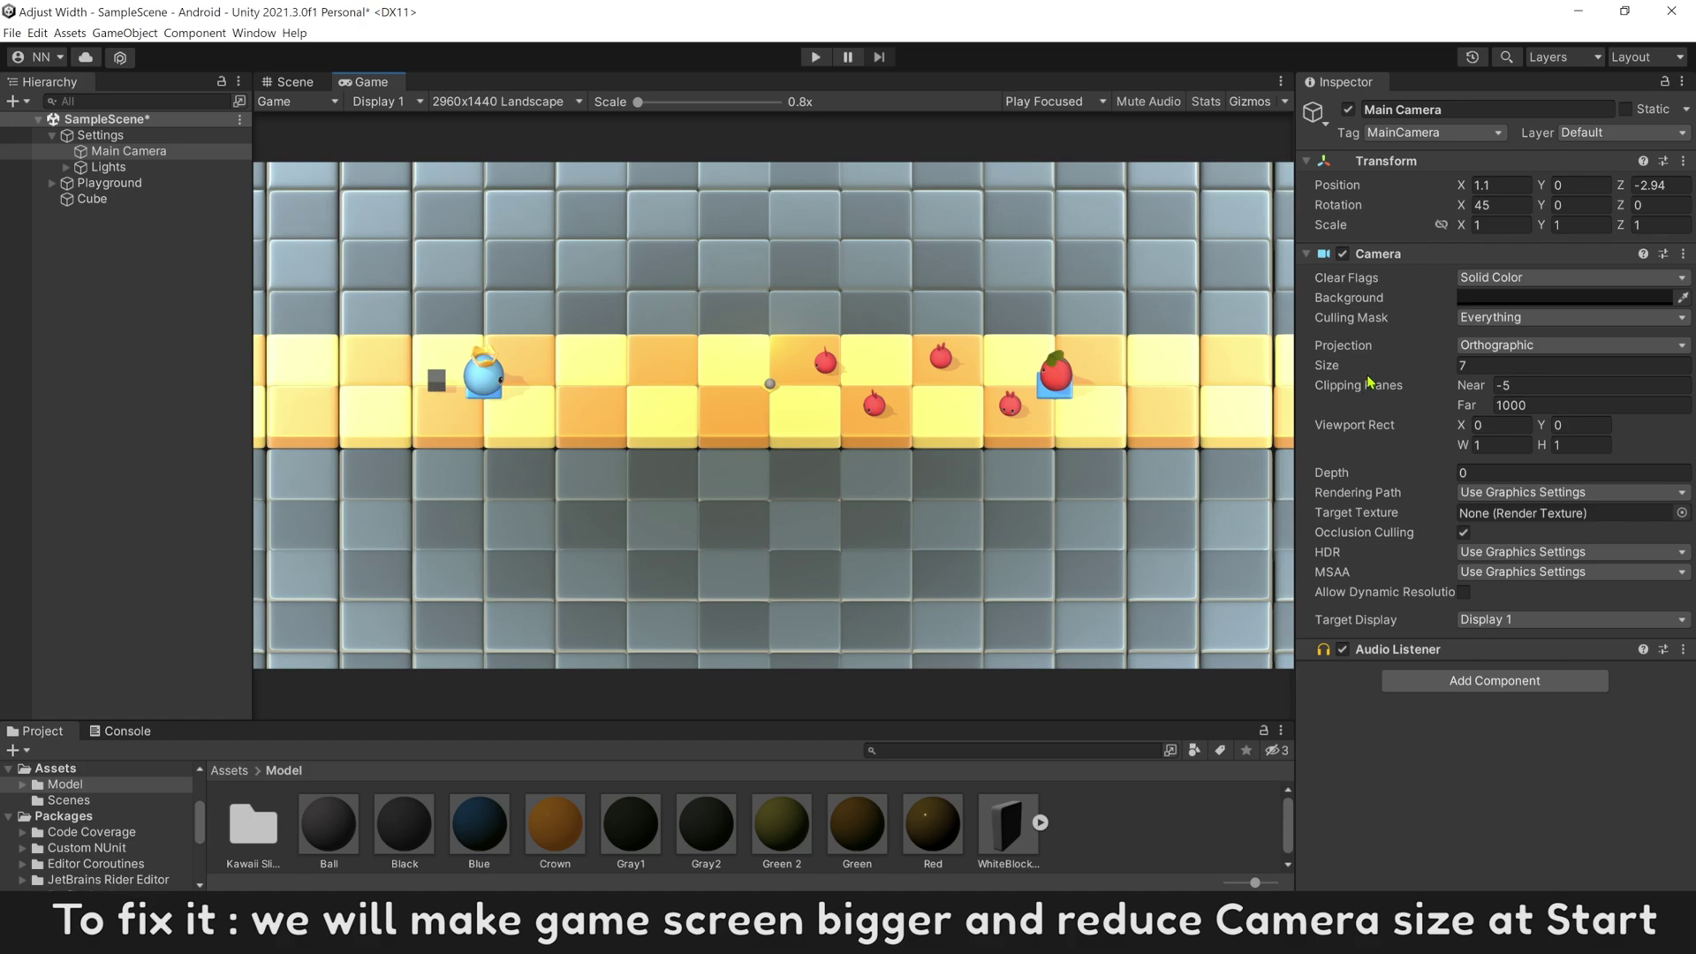
pyautogui.moveTo(1344, 367); pyautogui.dragTo(1318, 370)
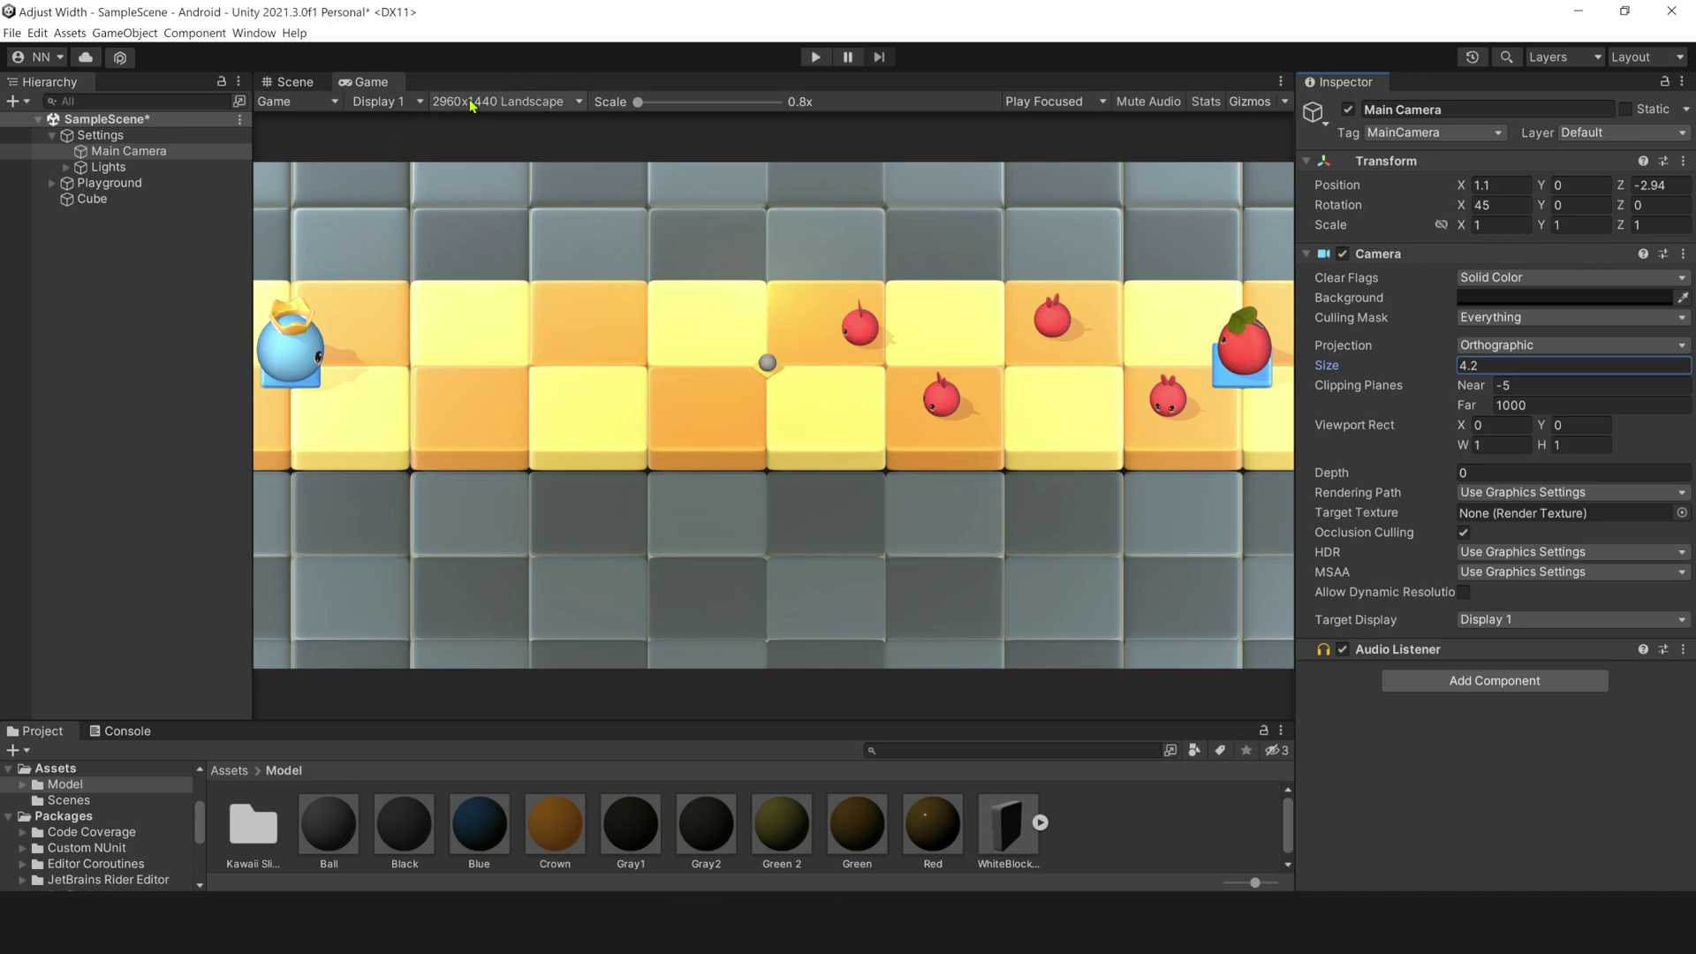
pyautogui.click(471, 104)
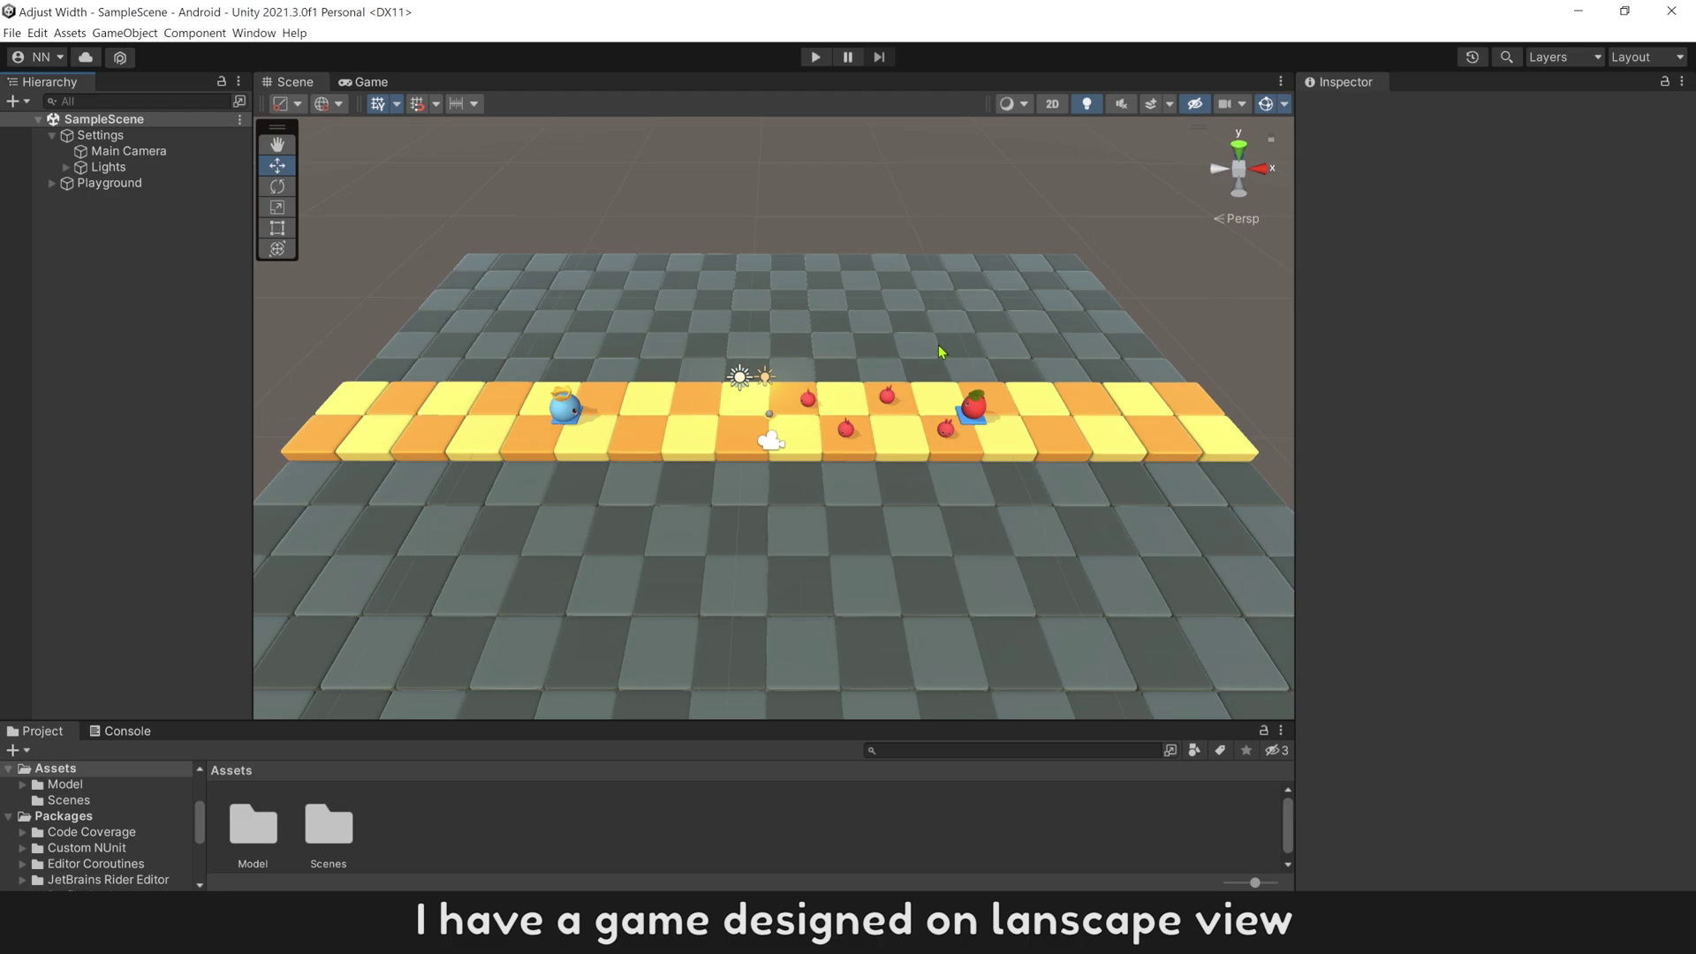
# Switch to the Game view and set its preview resolution to 2960x1440 Landscape.
pyautogui.click(365, 81)
pyautogui.click(491, 102)
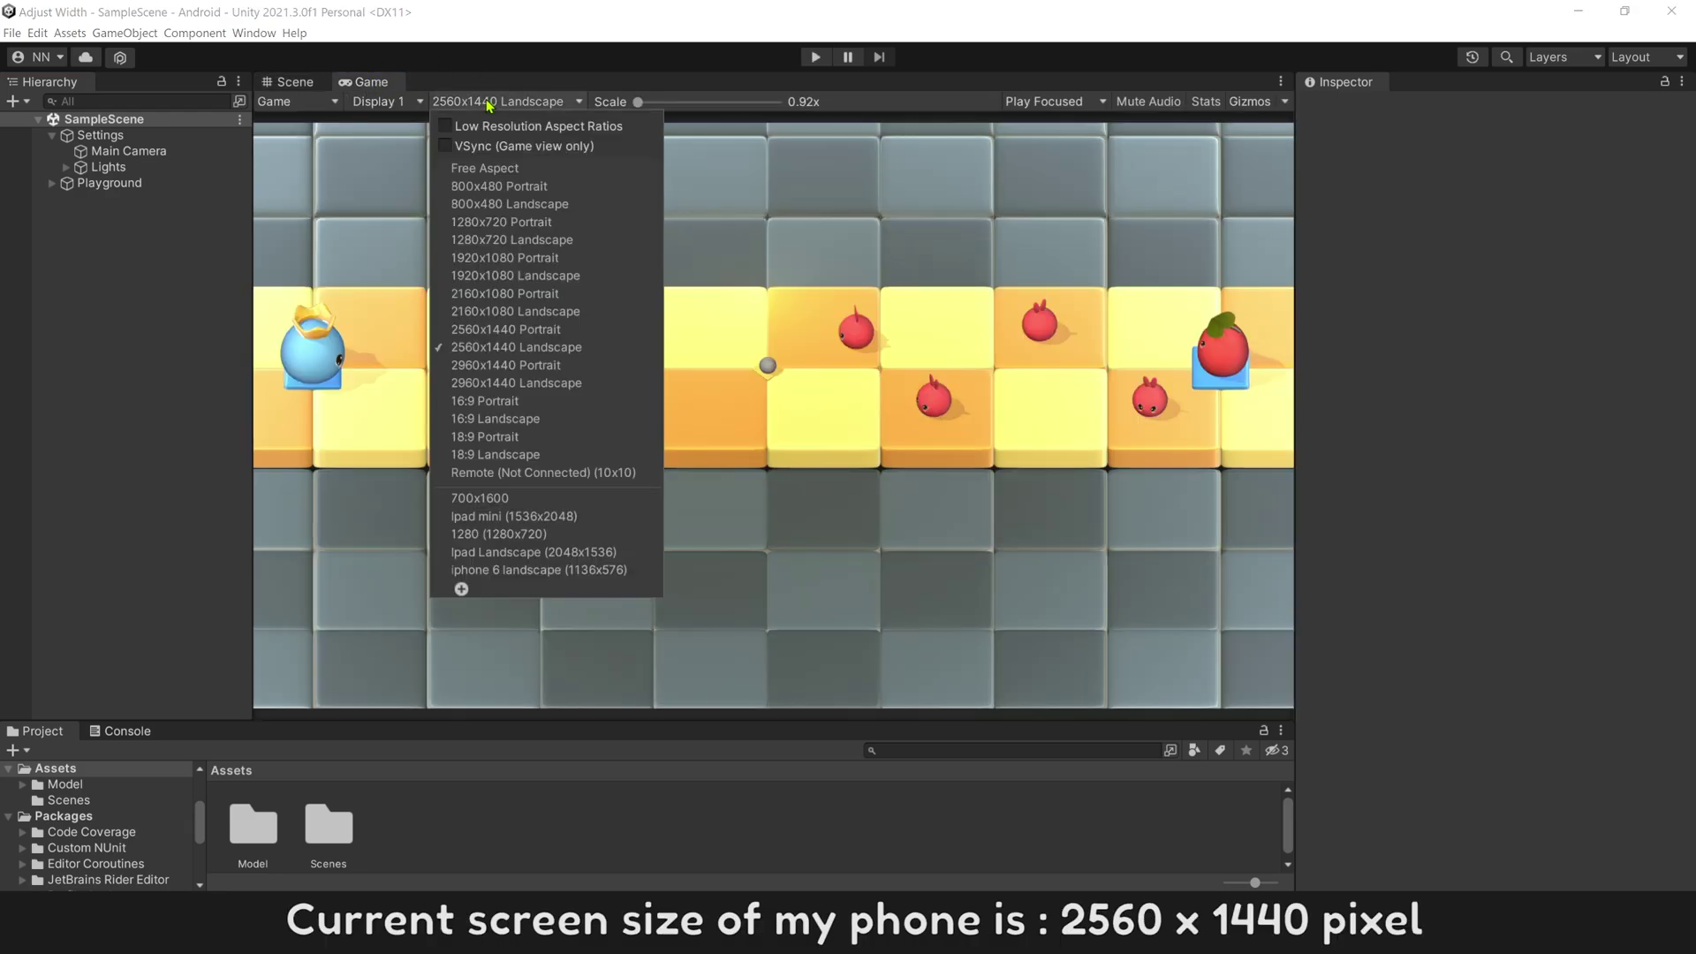
pyautogui.click(557, 348)
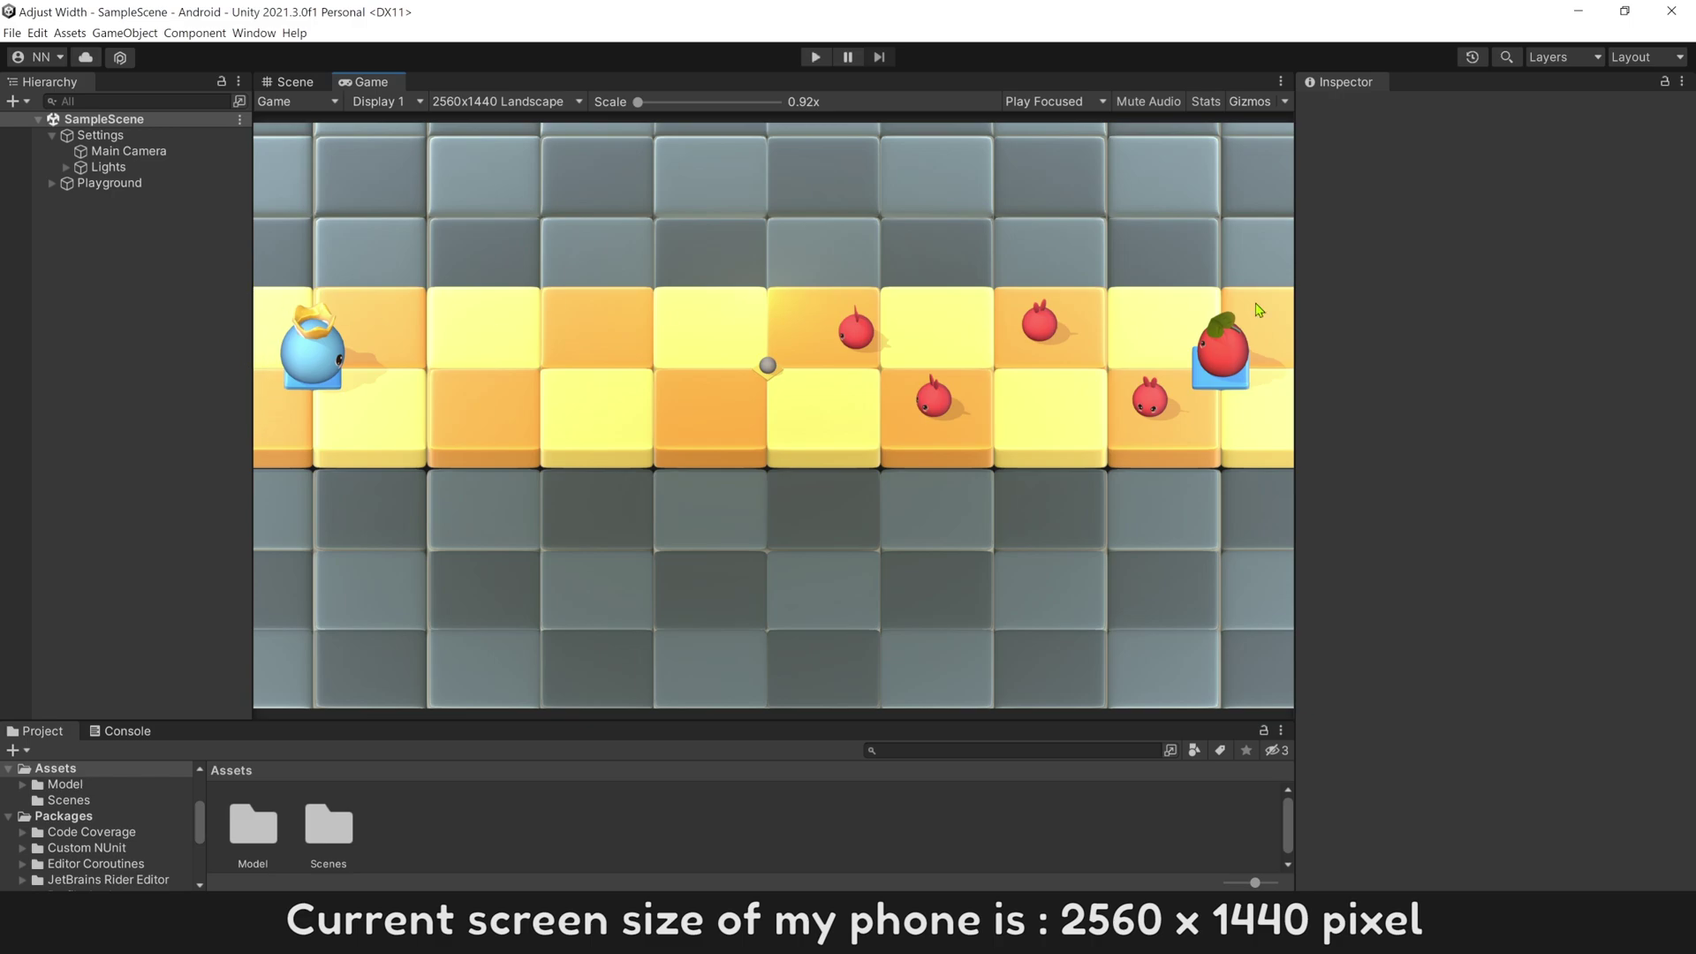
pyautogui.click(465, 106)
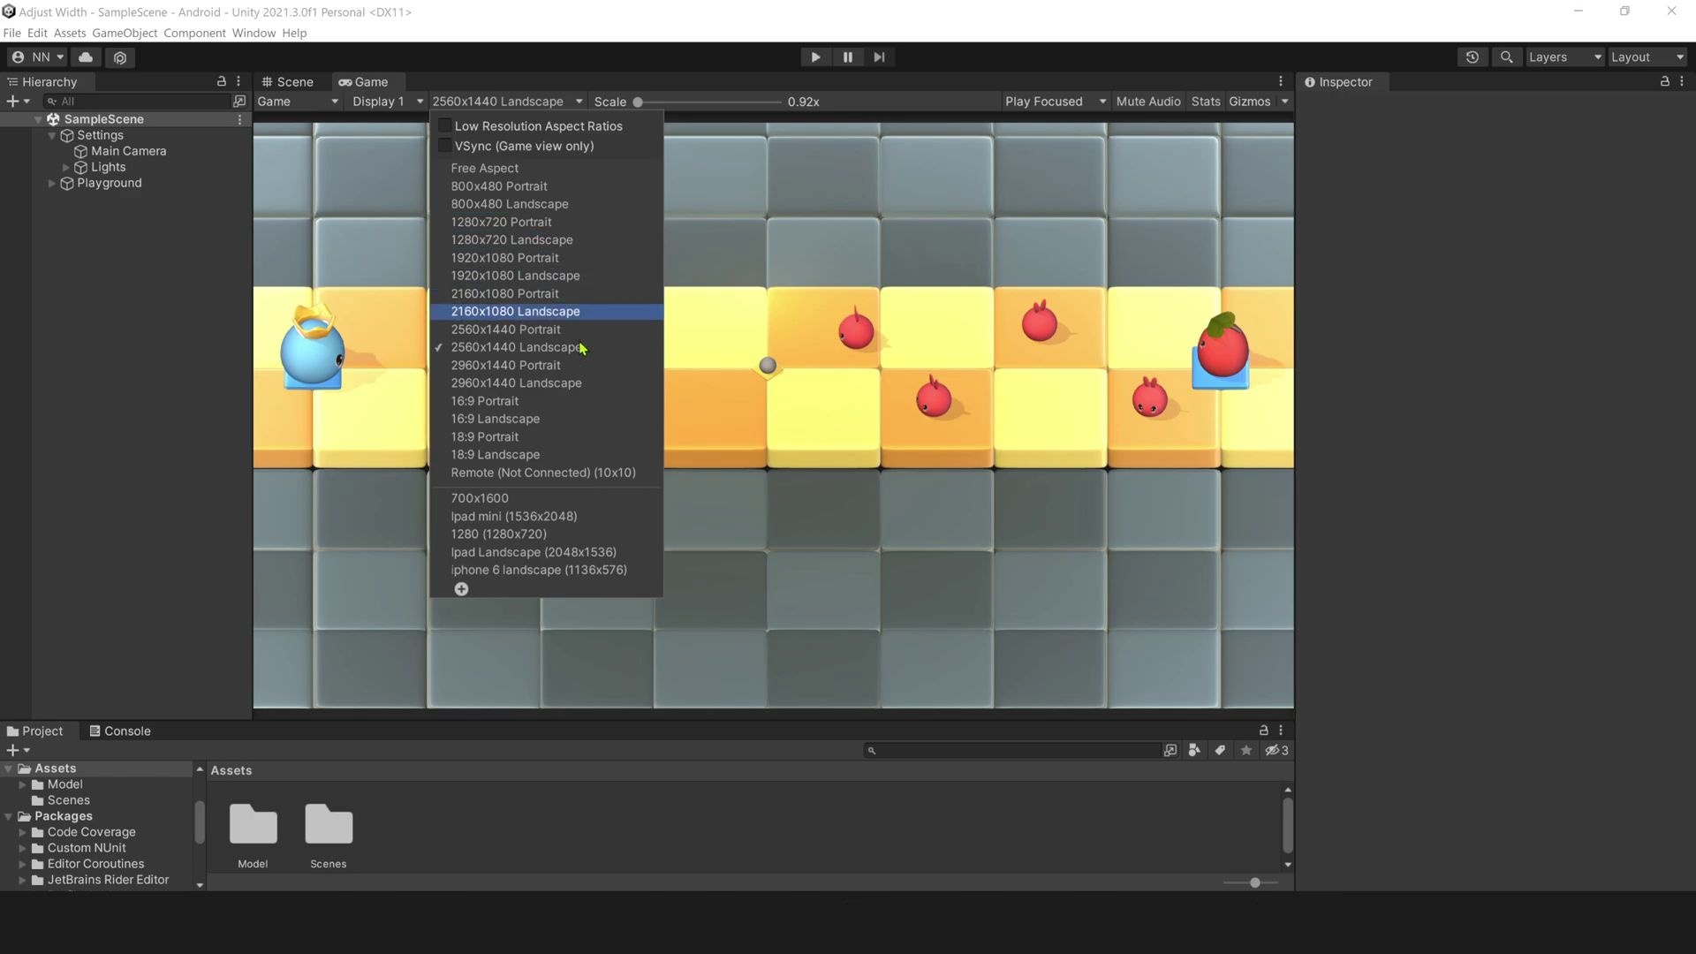
pyautogui.click(530, 383)
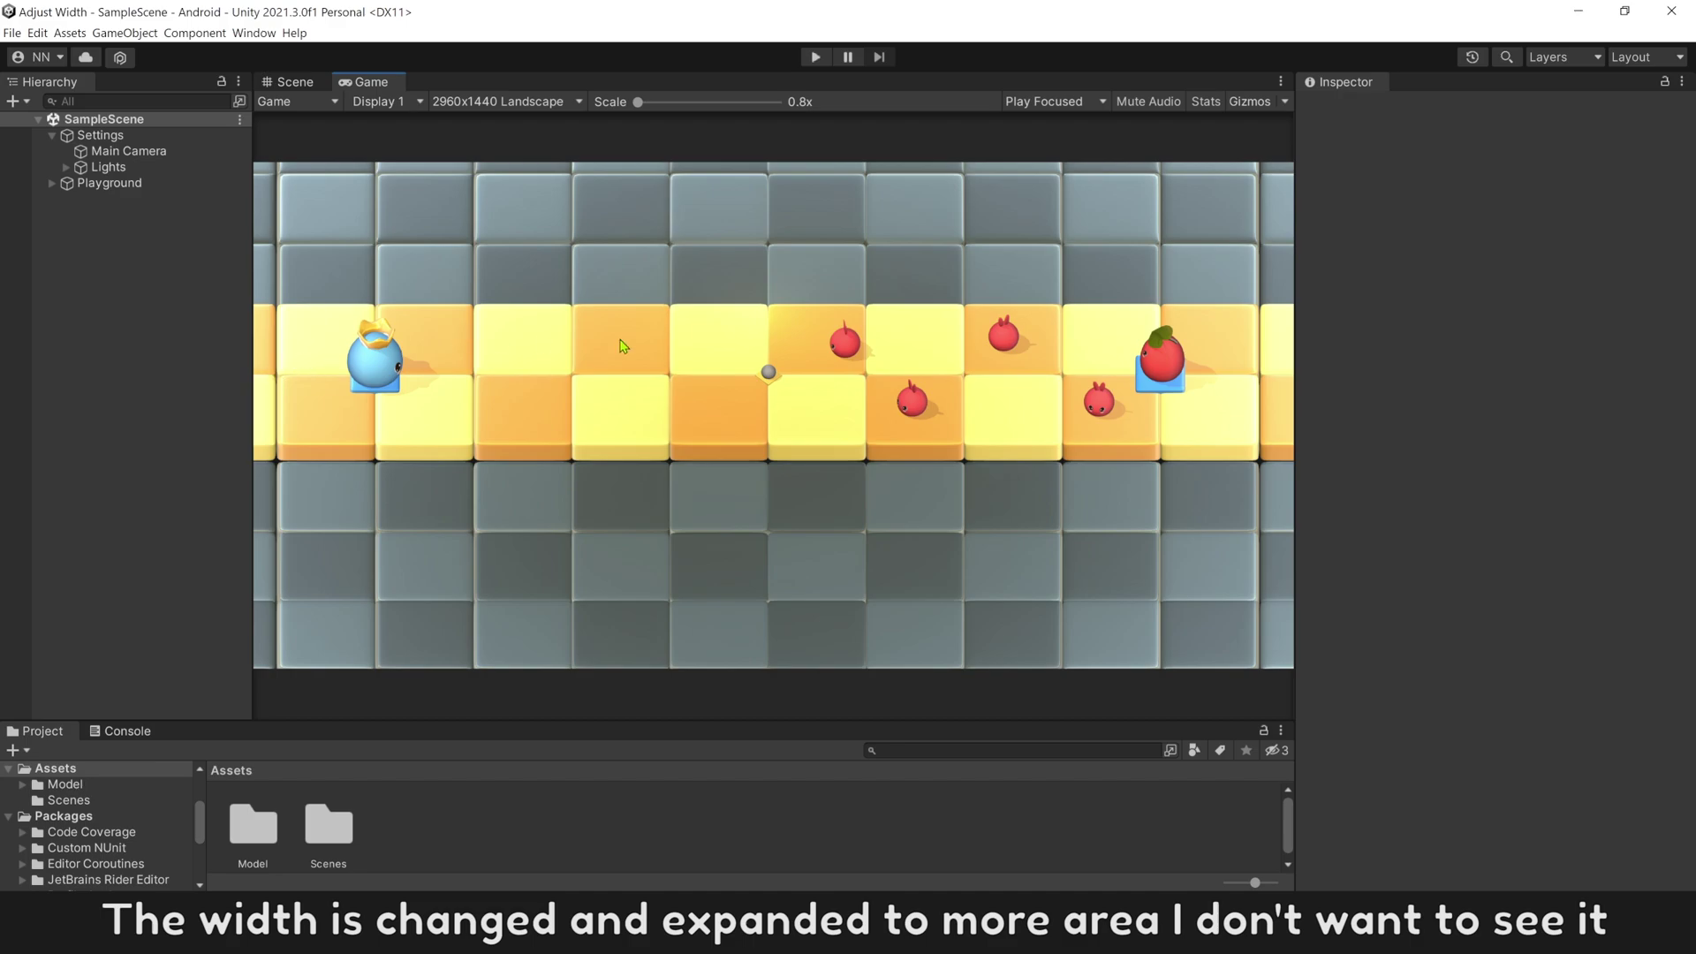
# Select Main Camera and shrink its Size to about 4.36 so the playground fits.
pyautogui.click(129, 152)
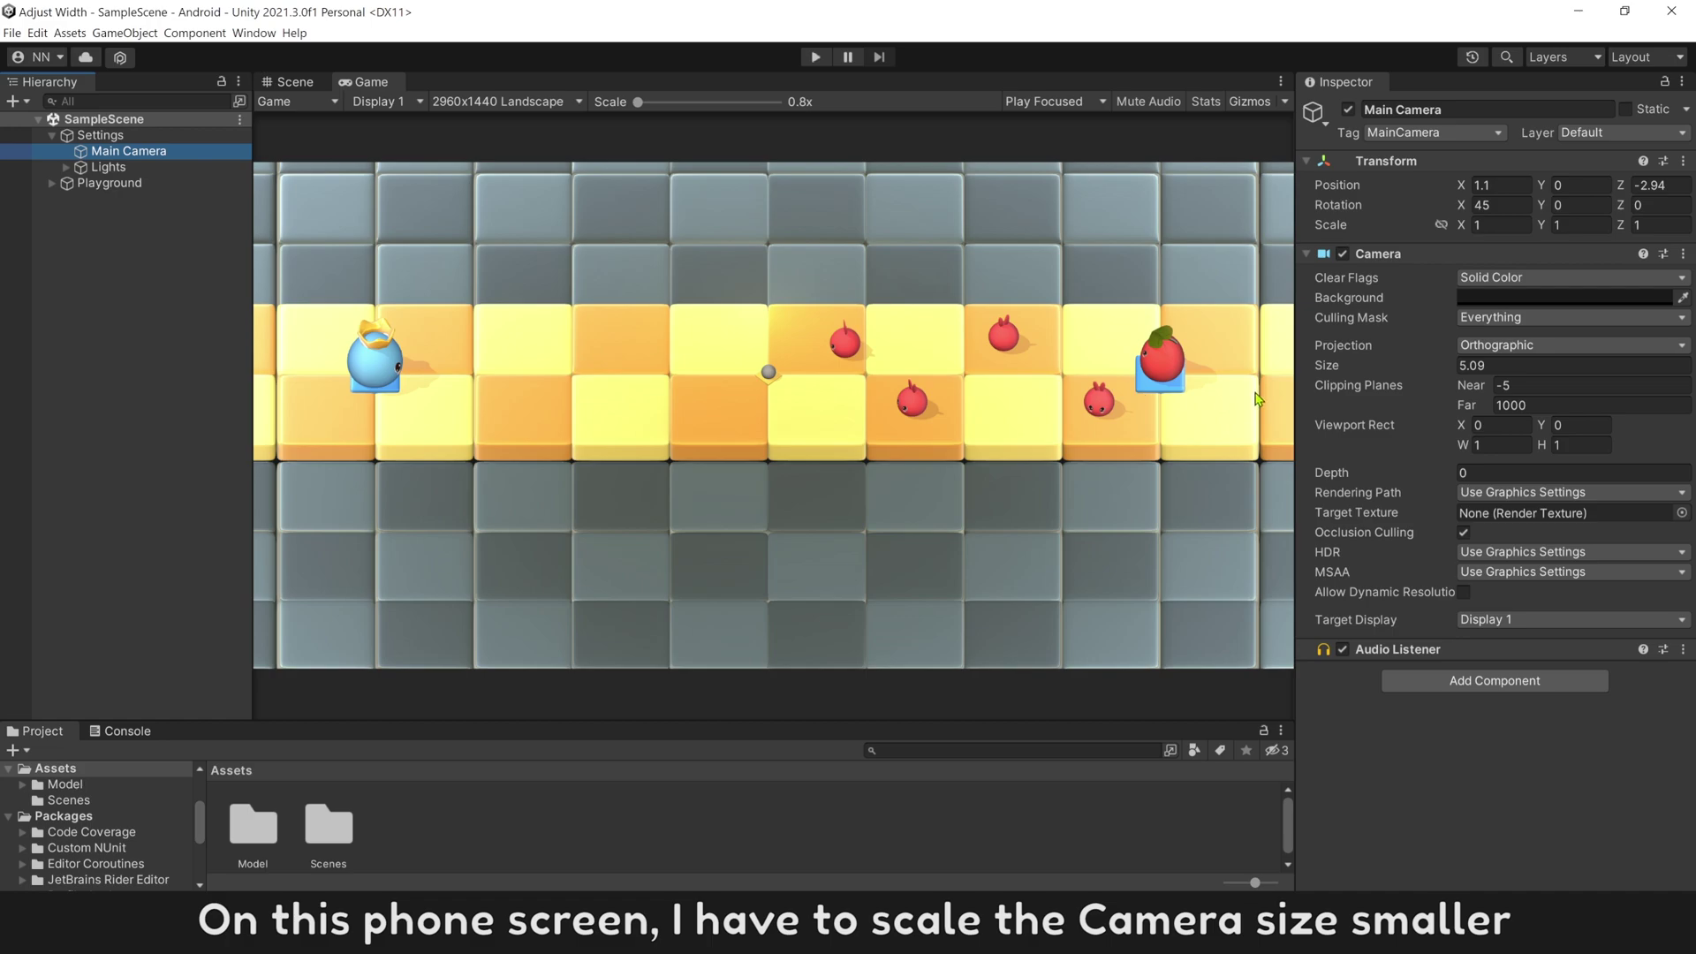
pyautogui.moveTo(1352, 372); pyautogui.dragTo(1311, 366)
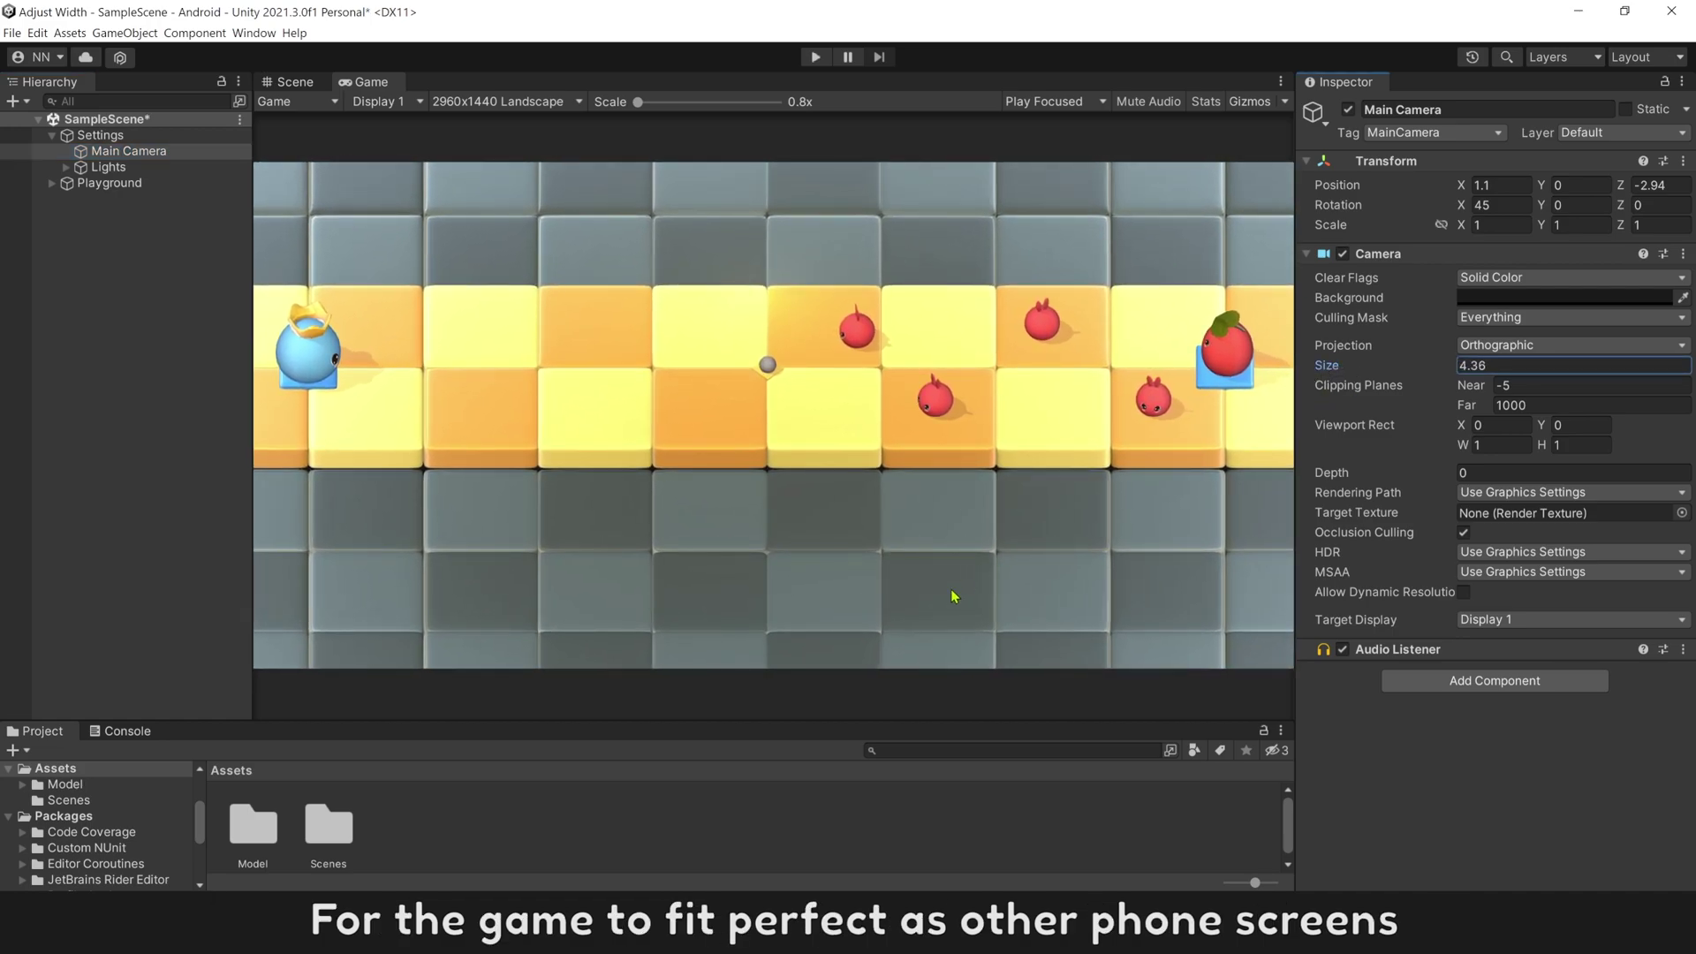
pyautogui.click(544, 102)
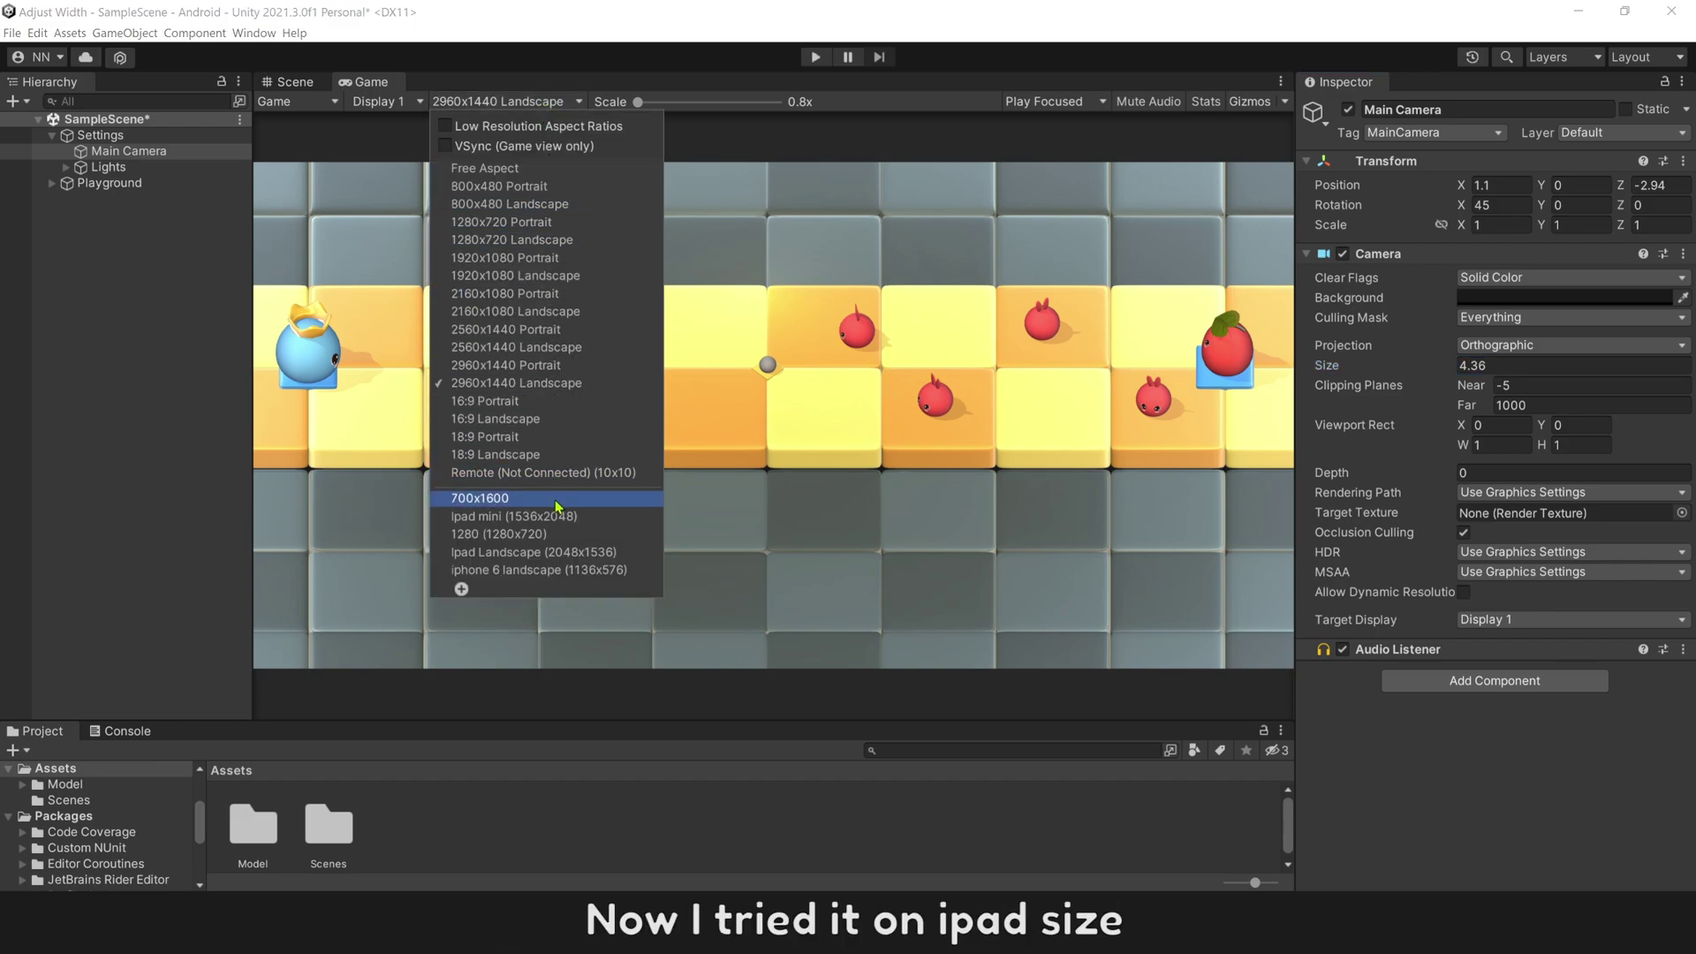
# Preview at iPad Landscape (2048x1536) and raise the camera Size to about 6.5.
pyautogui.click(555, 561)
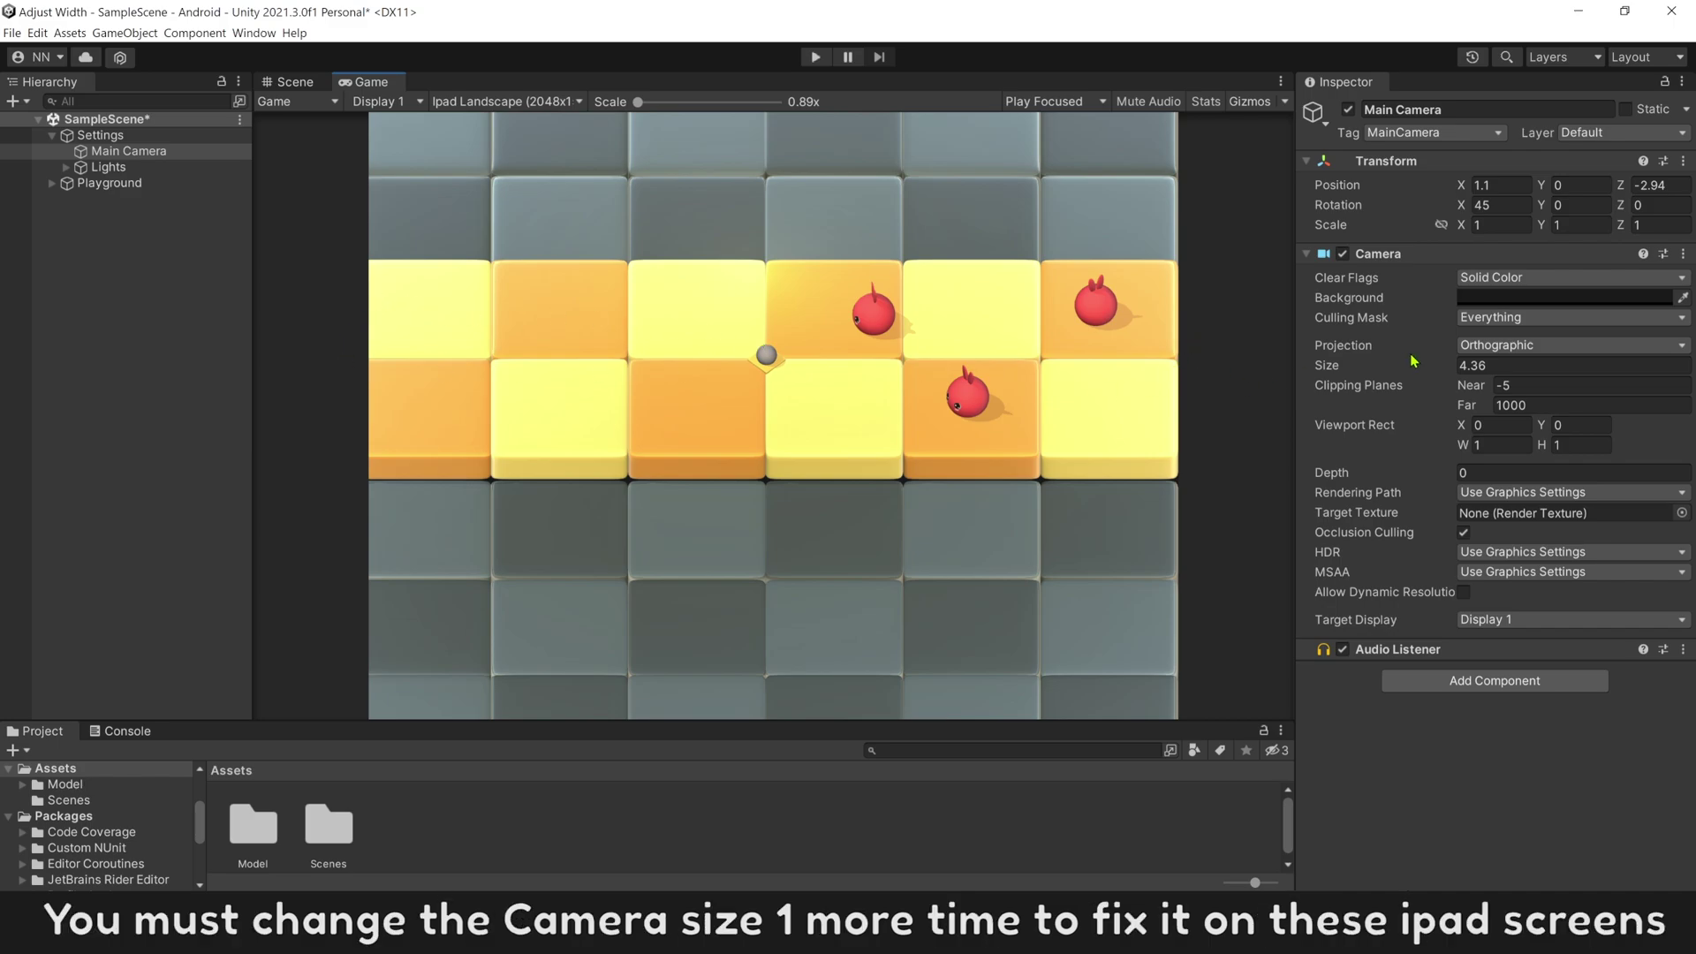
pyautogui.moveTo(1378, 375); pyautogui.dragTo(1414, 371)
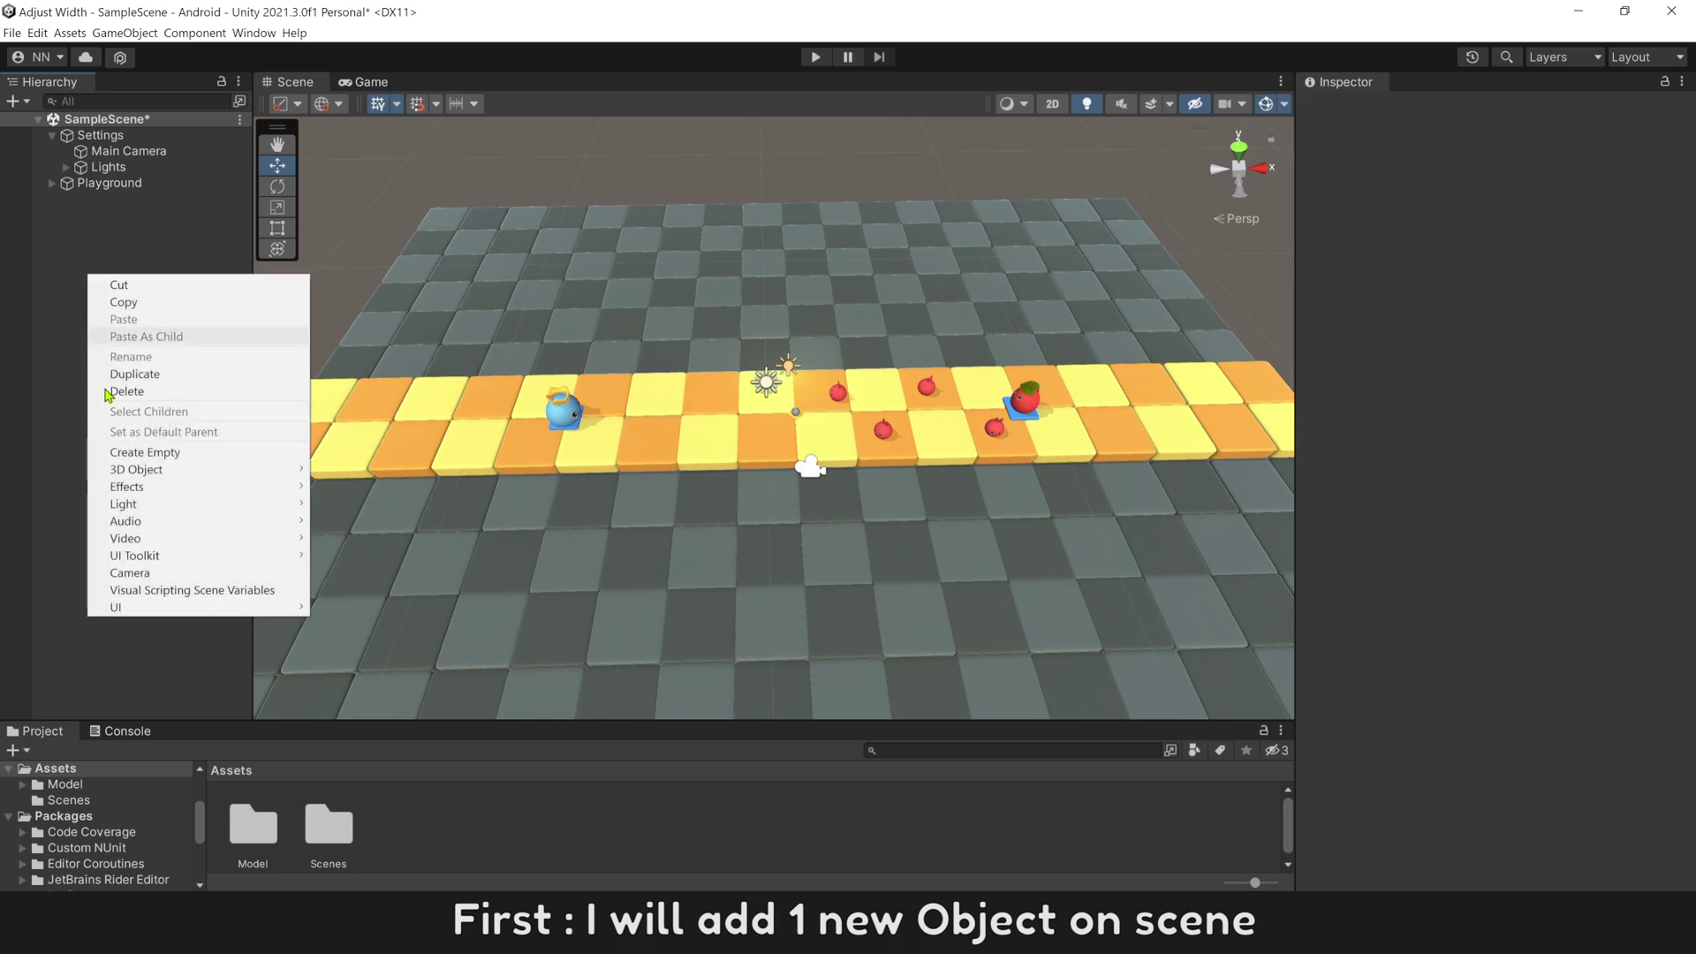
# Add a cube with reset Transform, move it to the path's left end, and give it the Black material.
pyautogui.click(340, 472)
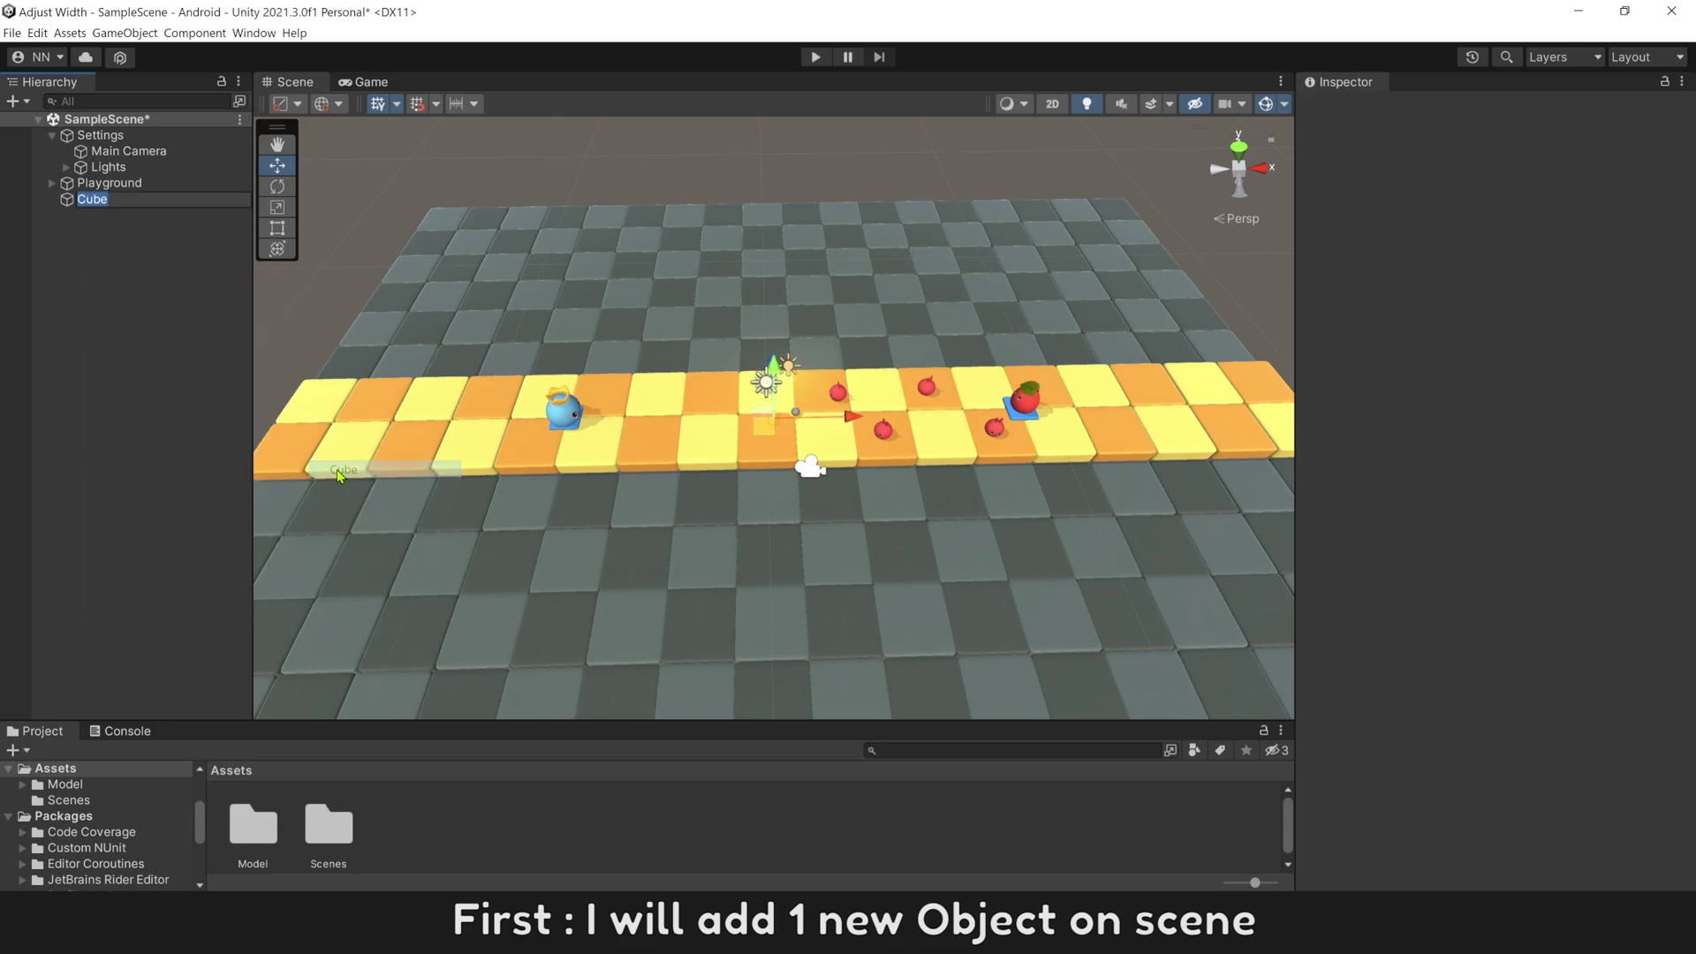
pyautogui.rightClick(1524, 162)
pyautogui.click(1539, 171)
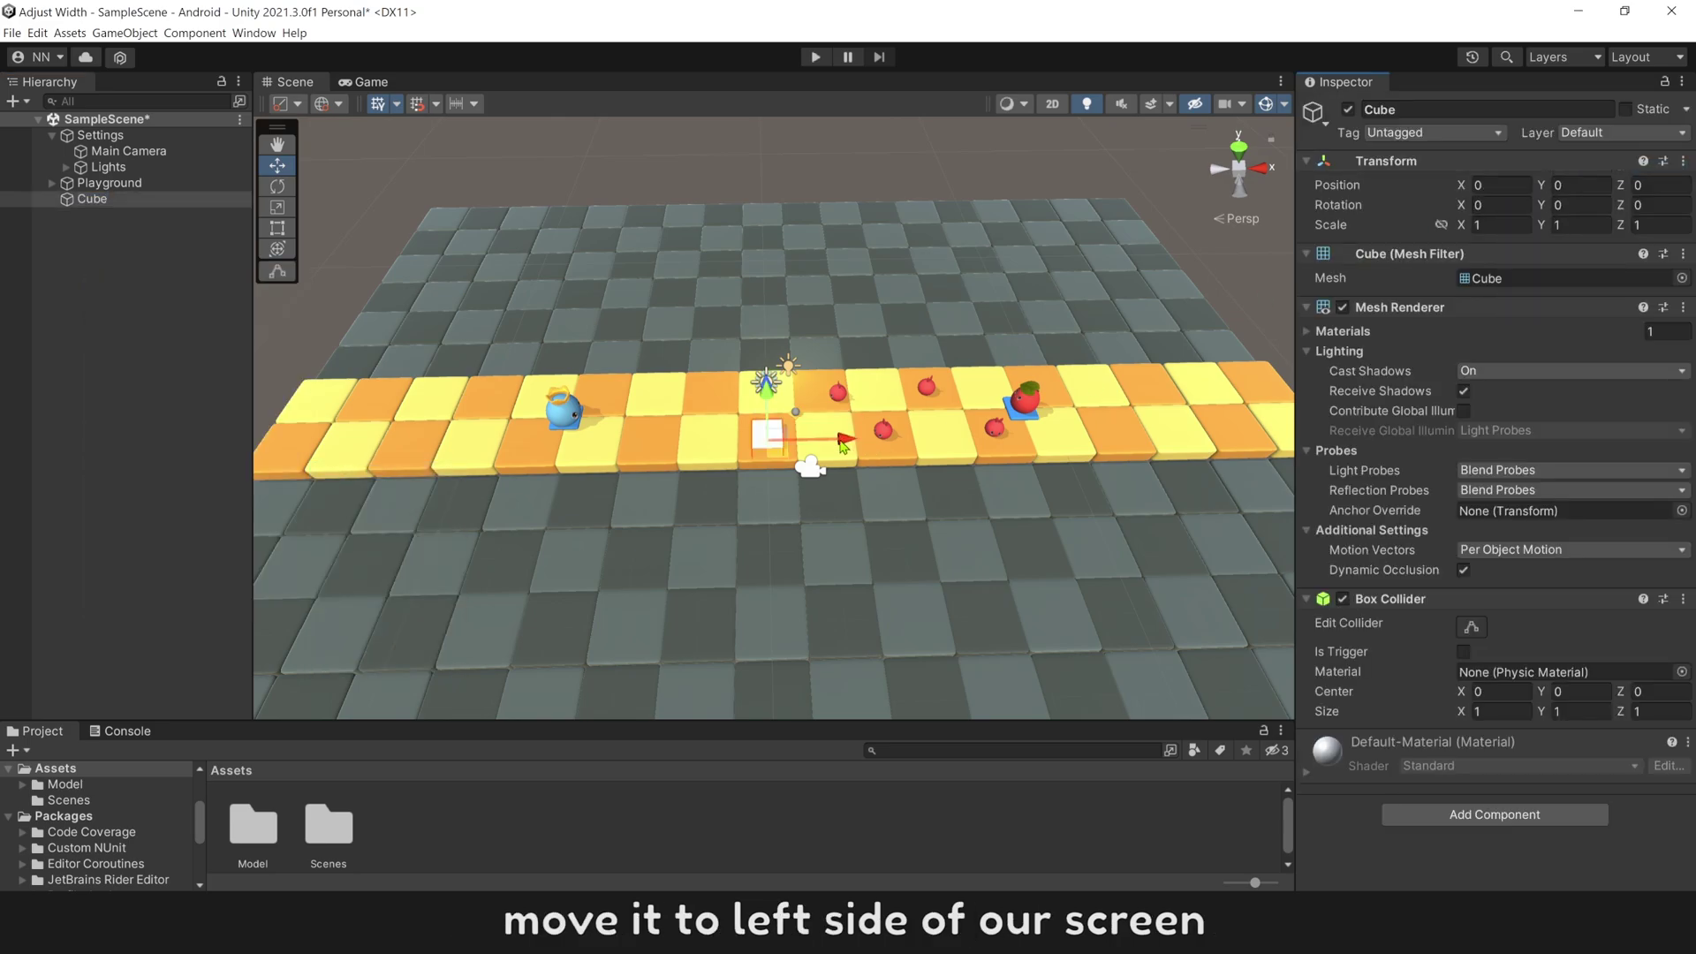
pyautogui.moveTo(809, 421); pyautogui.dragTo(556, 424)
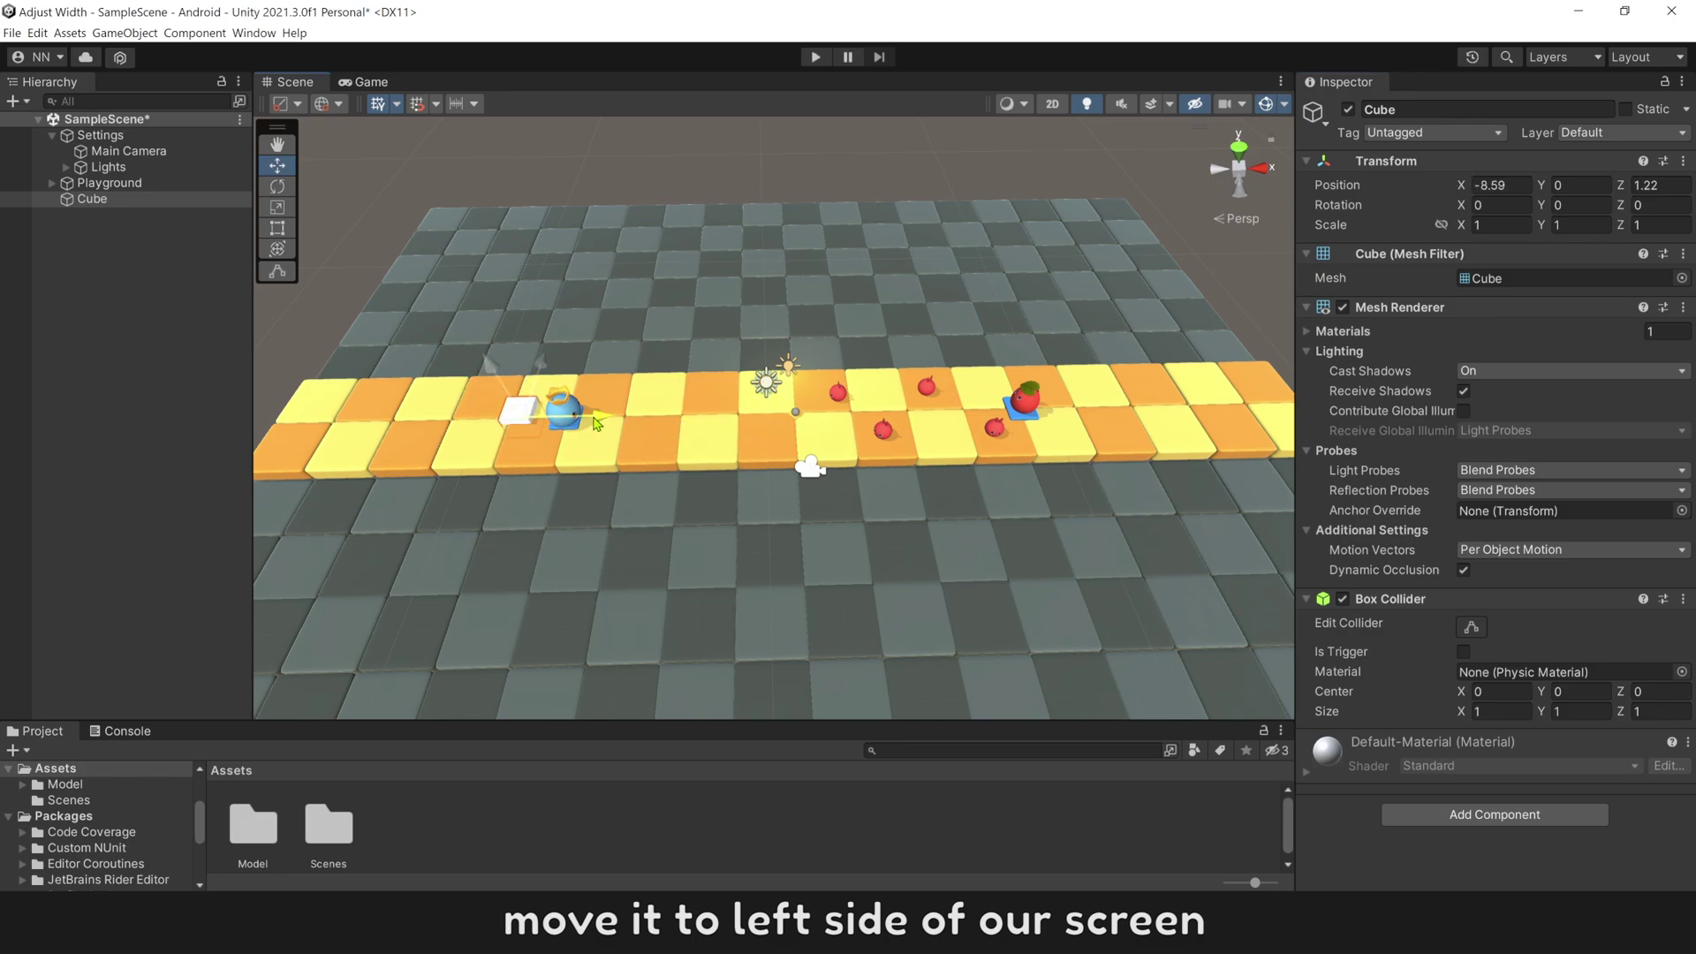
pyautogui.click(1506, 224)
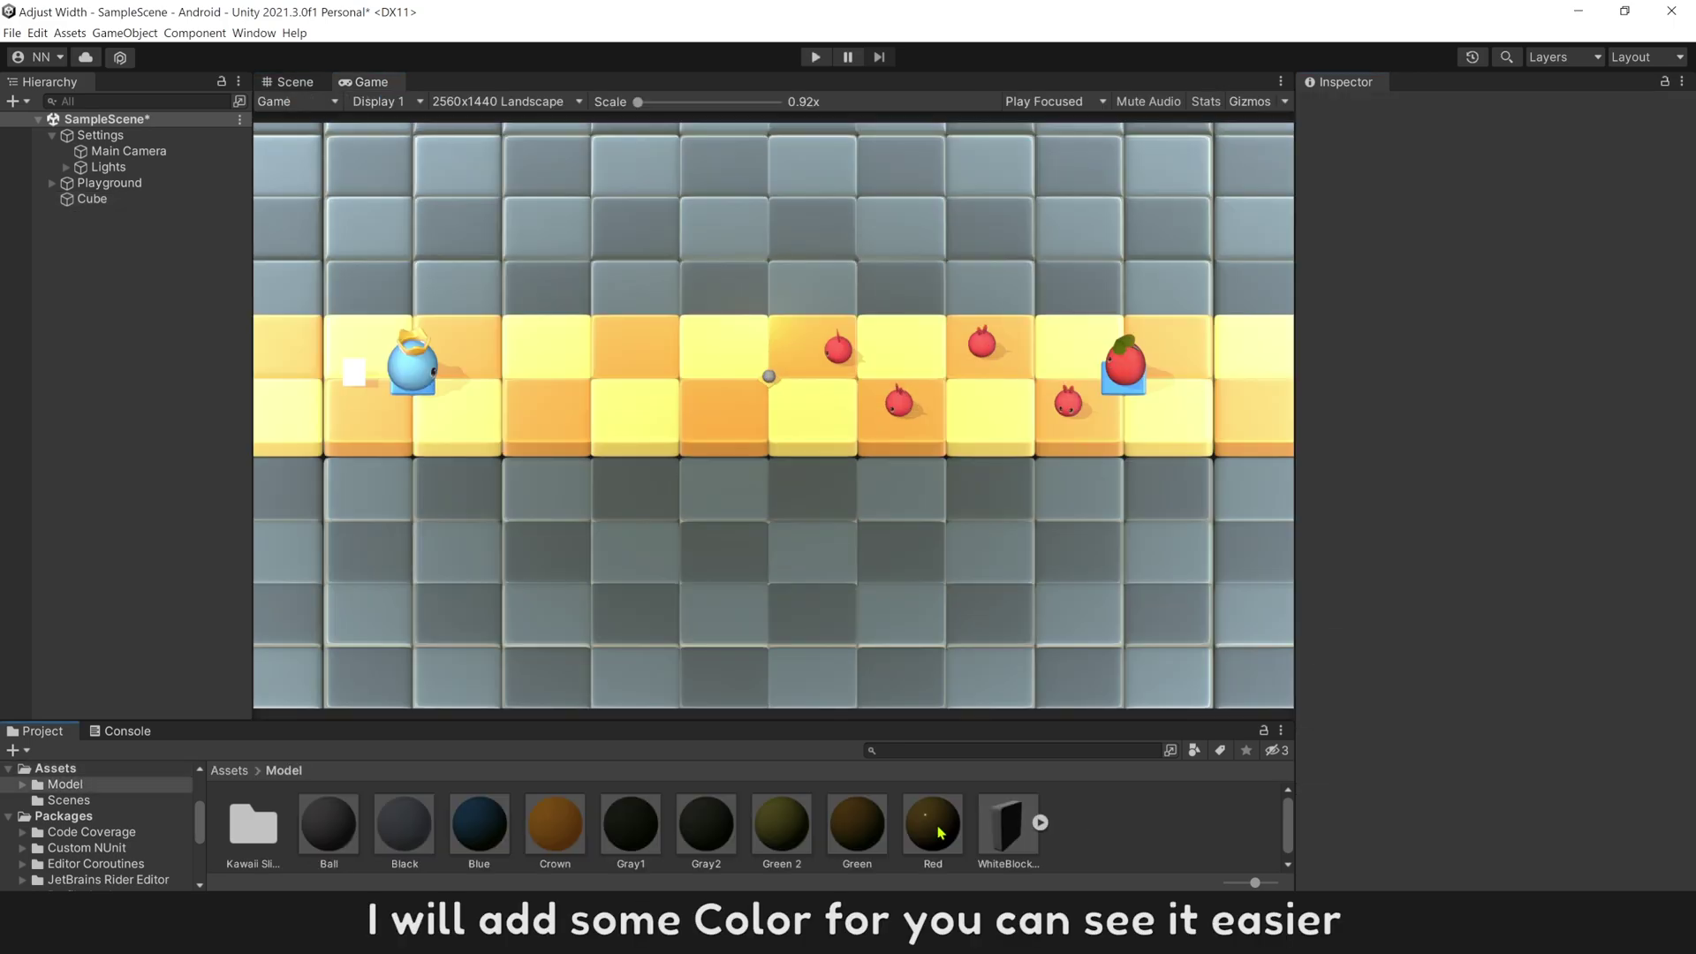
pyautogui.moveTo(402, 830); pyautogui.dragTo(125, 202)
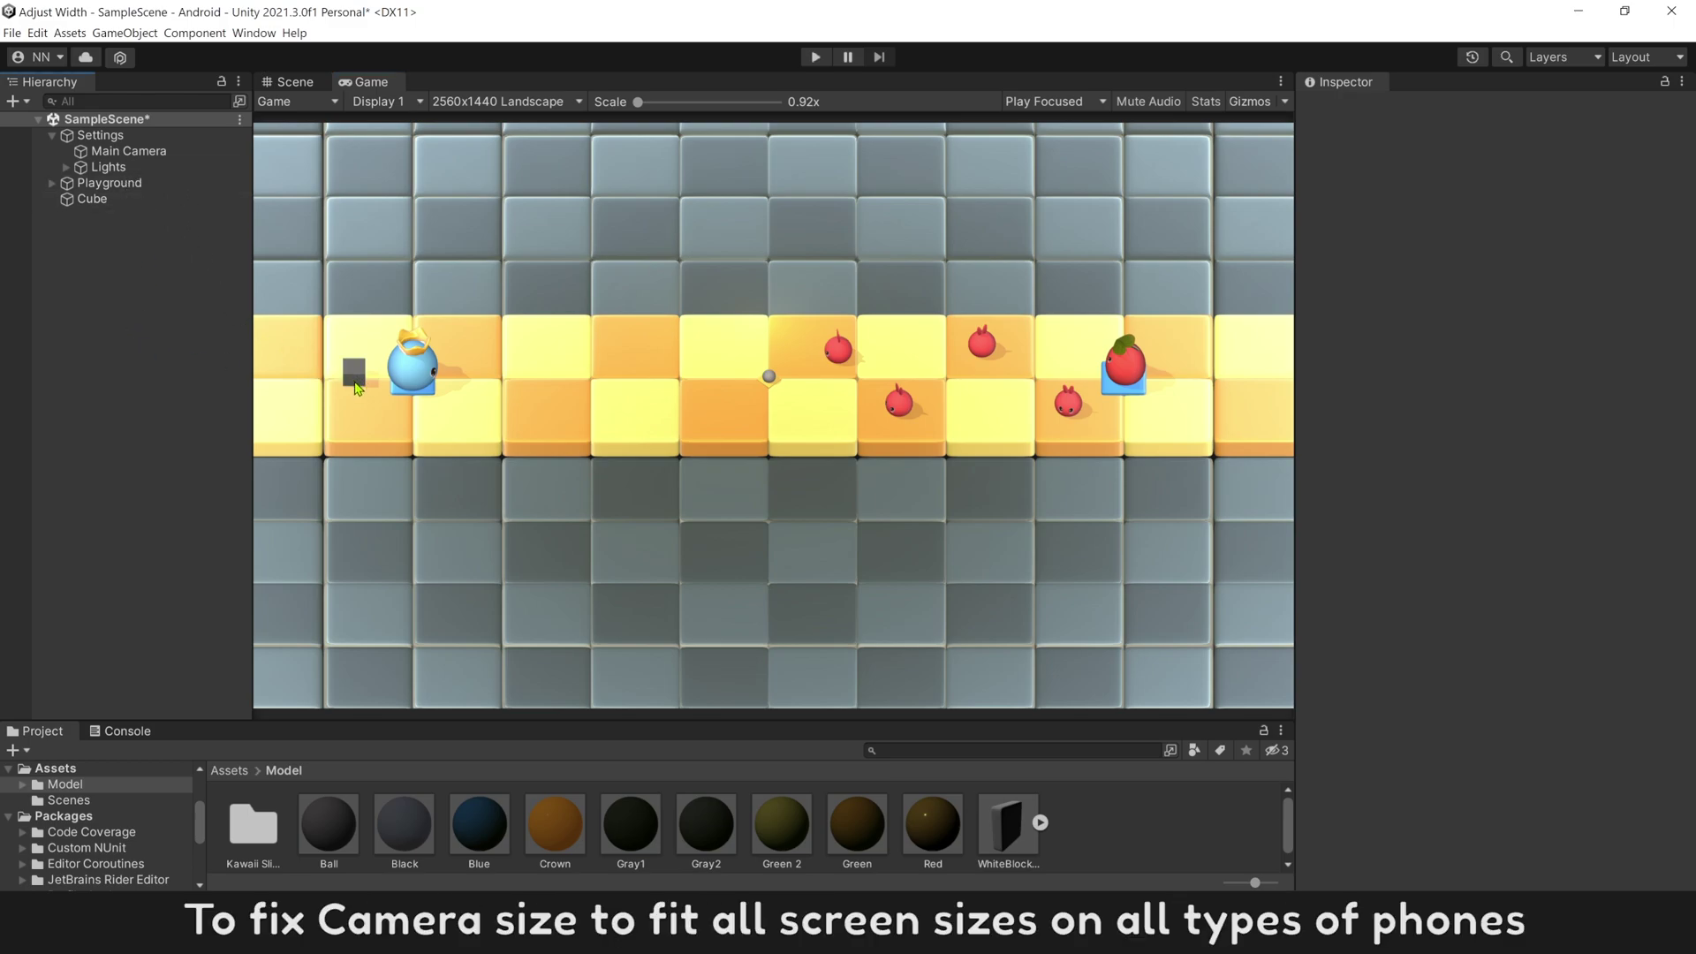
# At 2960x1440 Landscape, shrink Main Camera Size from 7 to 4.2 so the cube just leaves view.
pyautogui.click(143, 154)
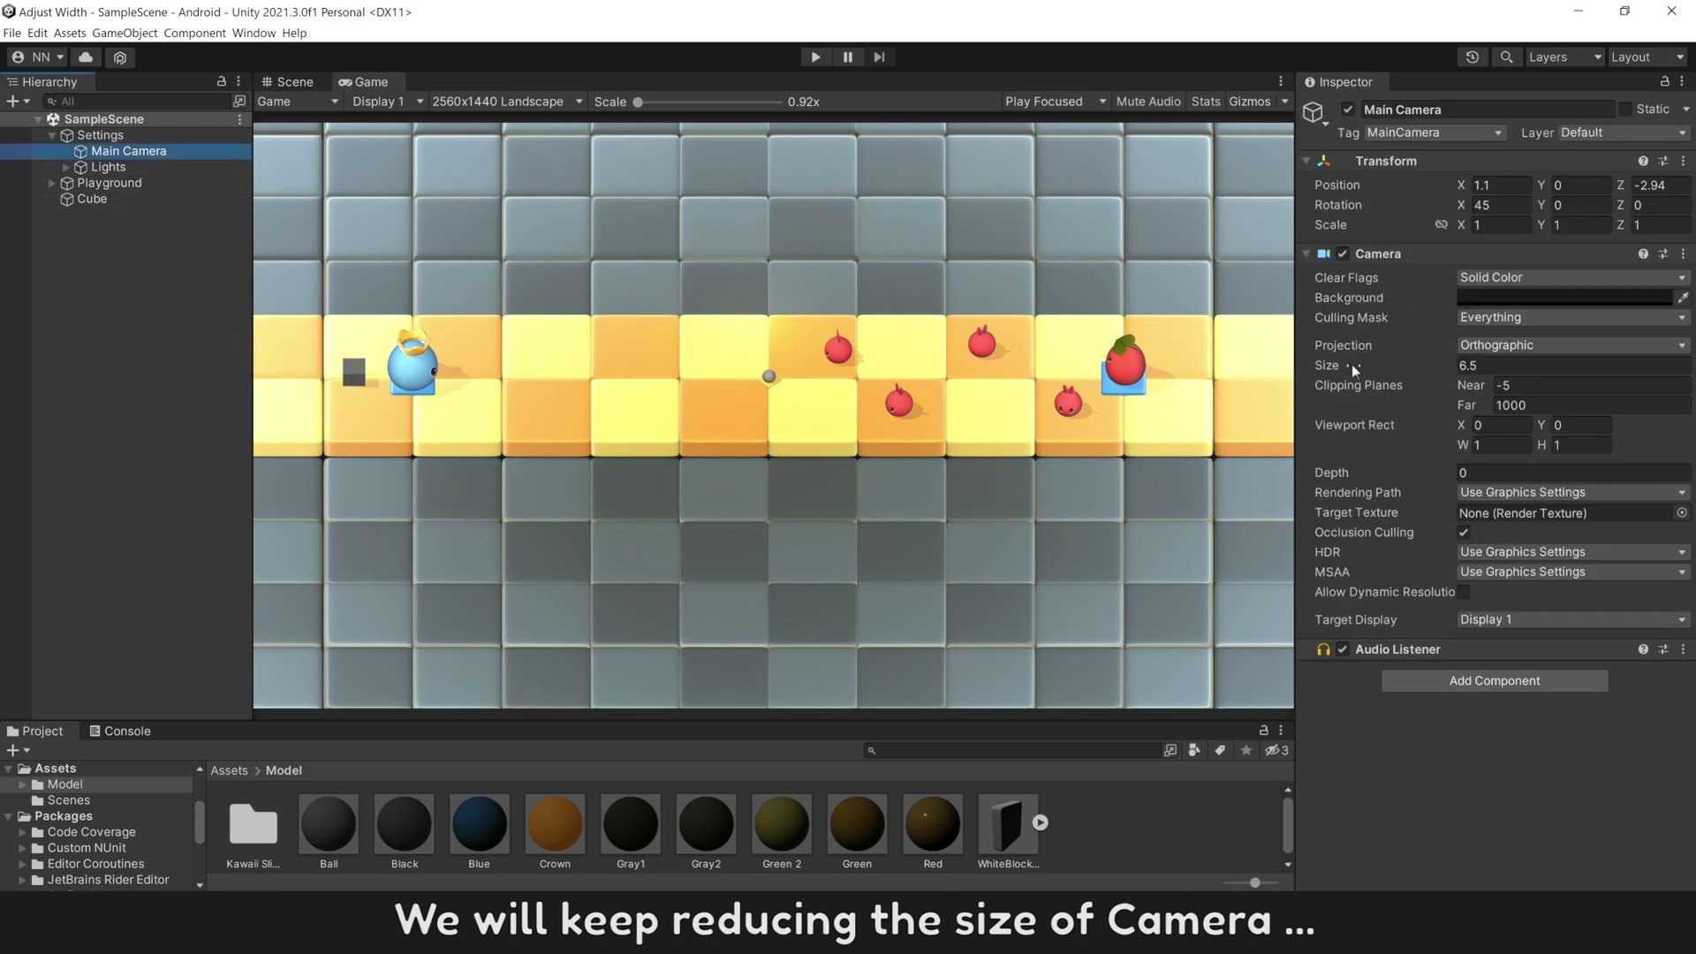
pyautogui.moveTo(1345, 368); pyautogui.dragTo(1325, 367)
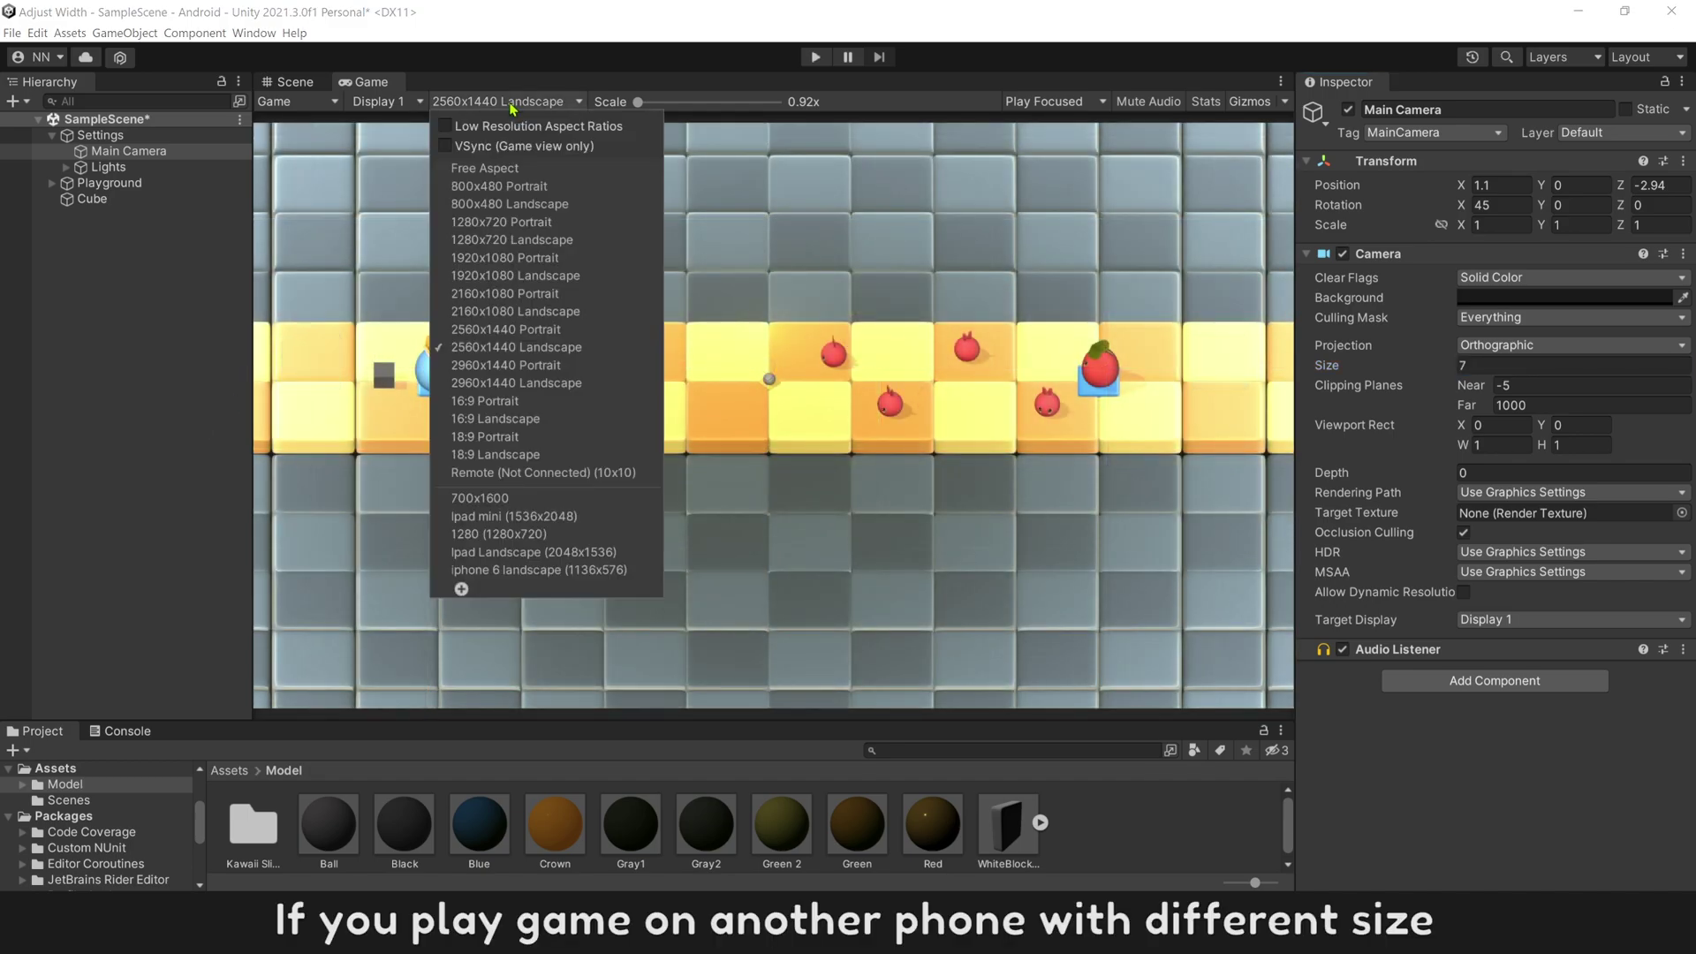
pyautogui.click(584, 388)
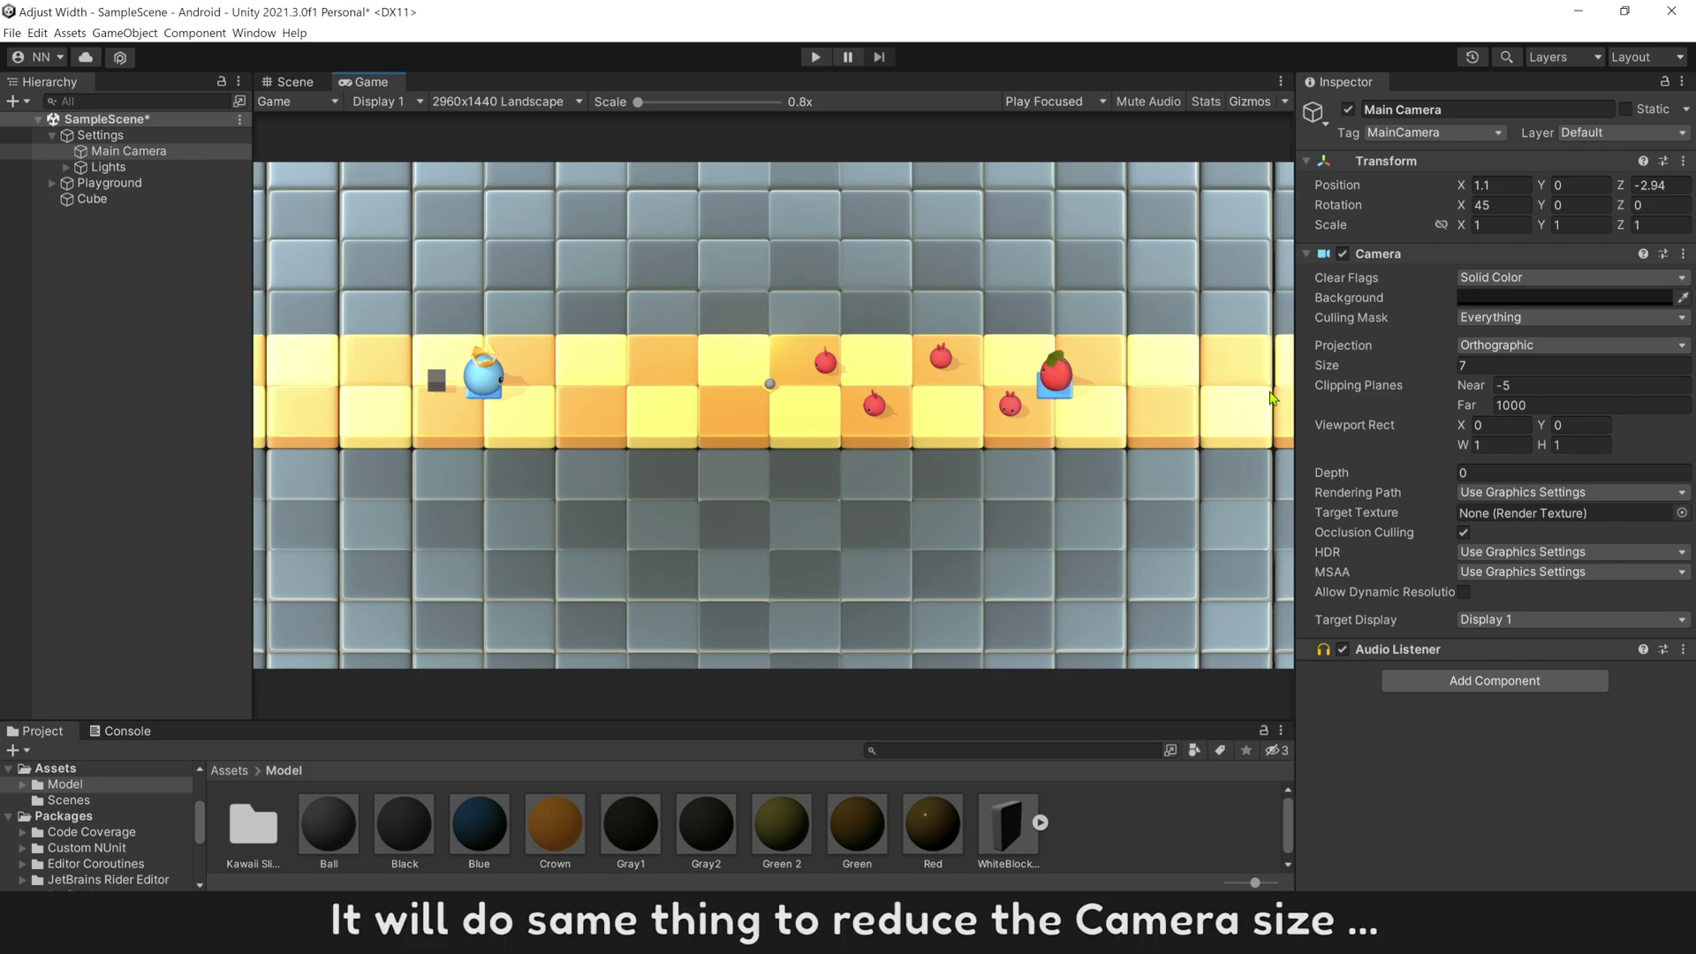
pyautogui.moveTo(1355, 366); pyautogui.dragTo(1319, 370)
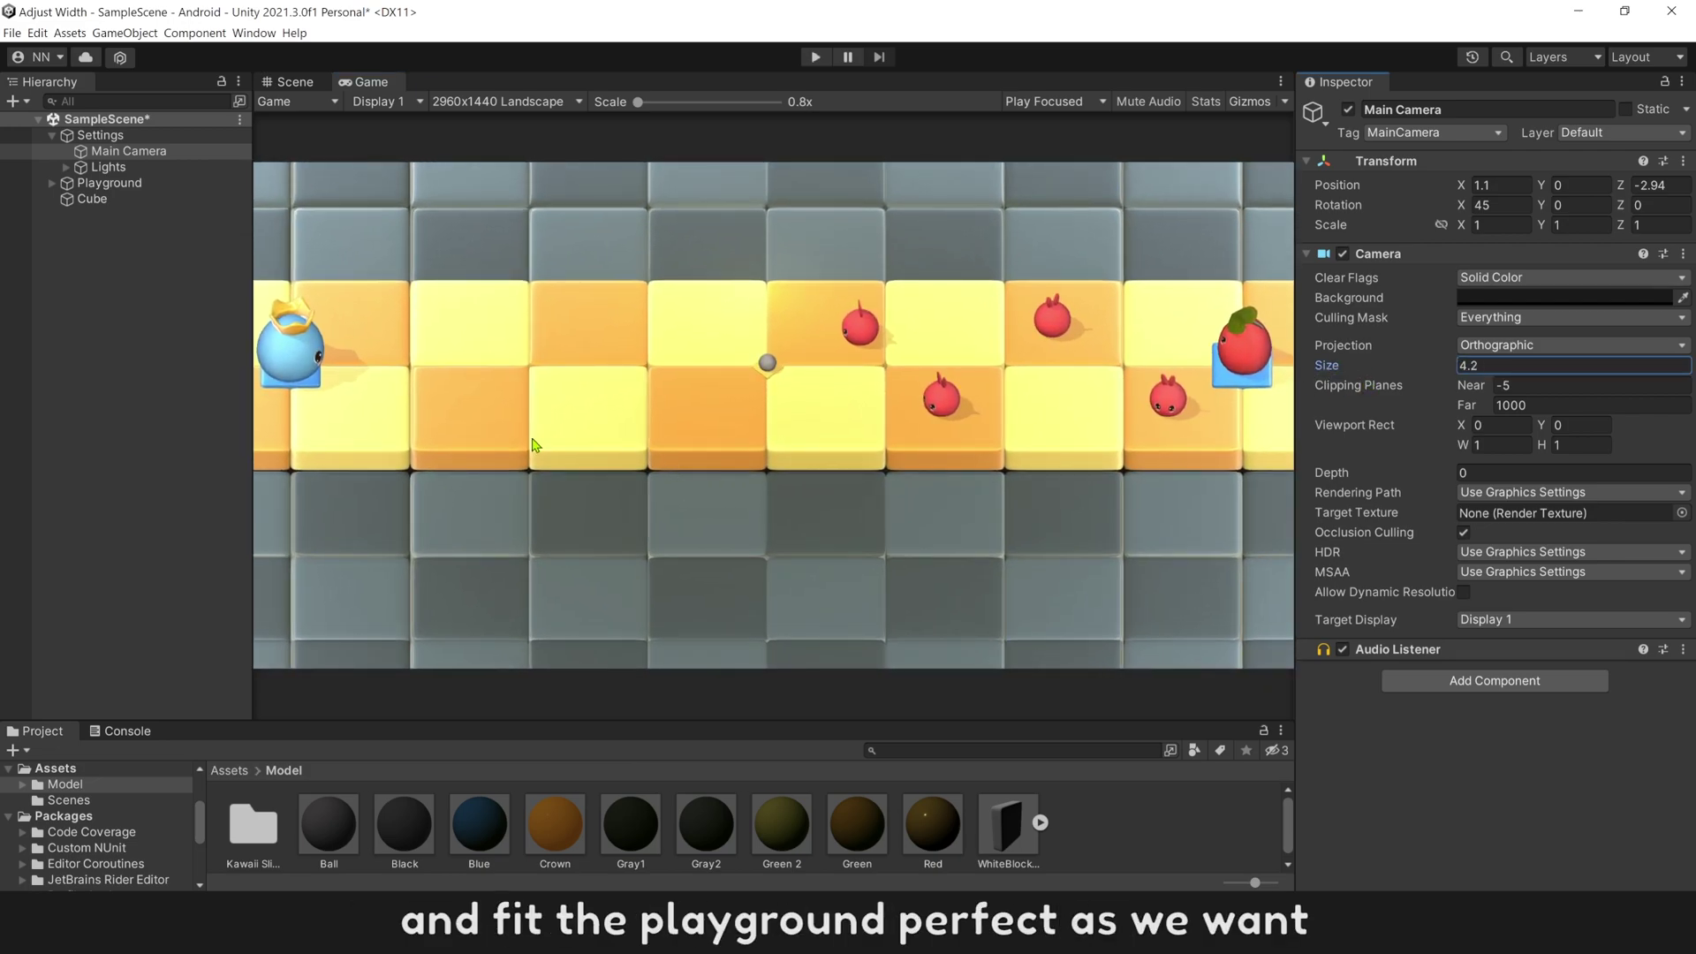
pyautogui.click(510, 101)
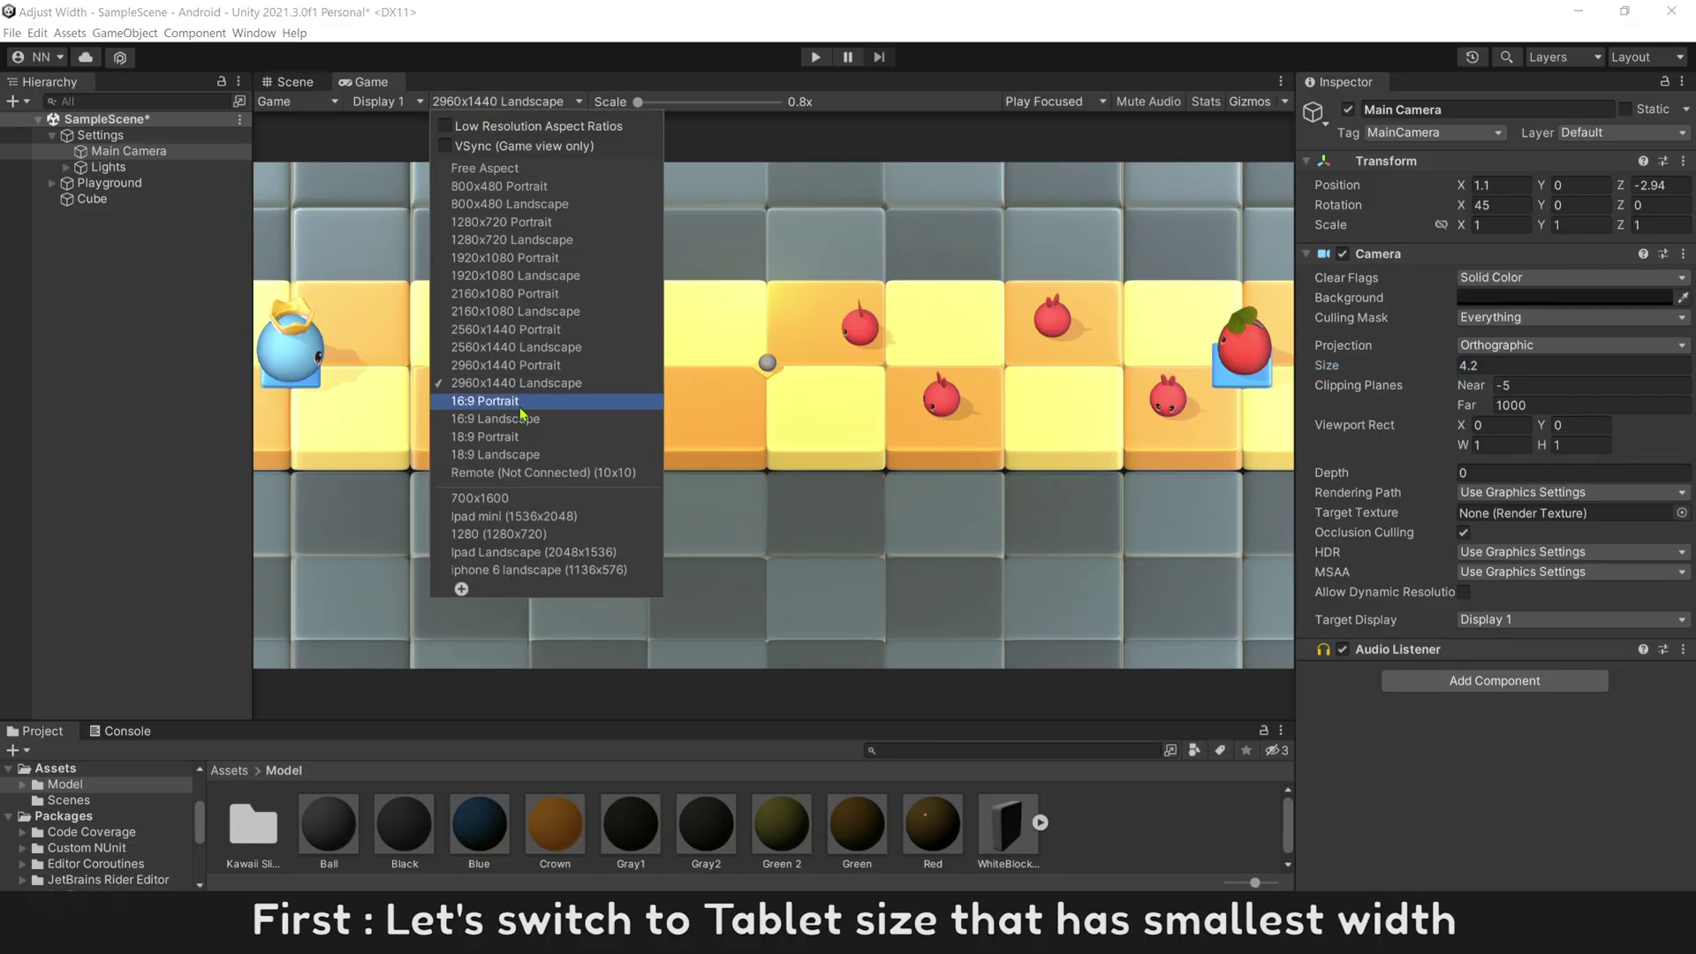
# On iPad Landscape, set the camera Size back to 10 so the whole path and cube show.
pyautogui.click(543, 556)
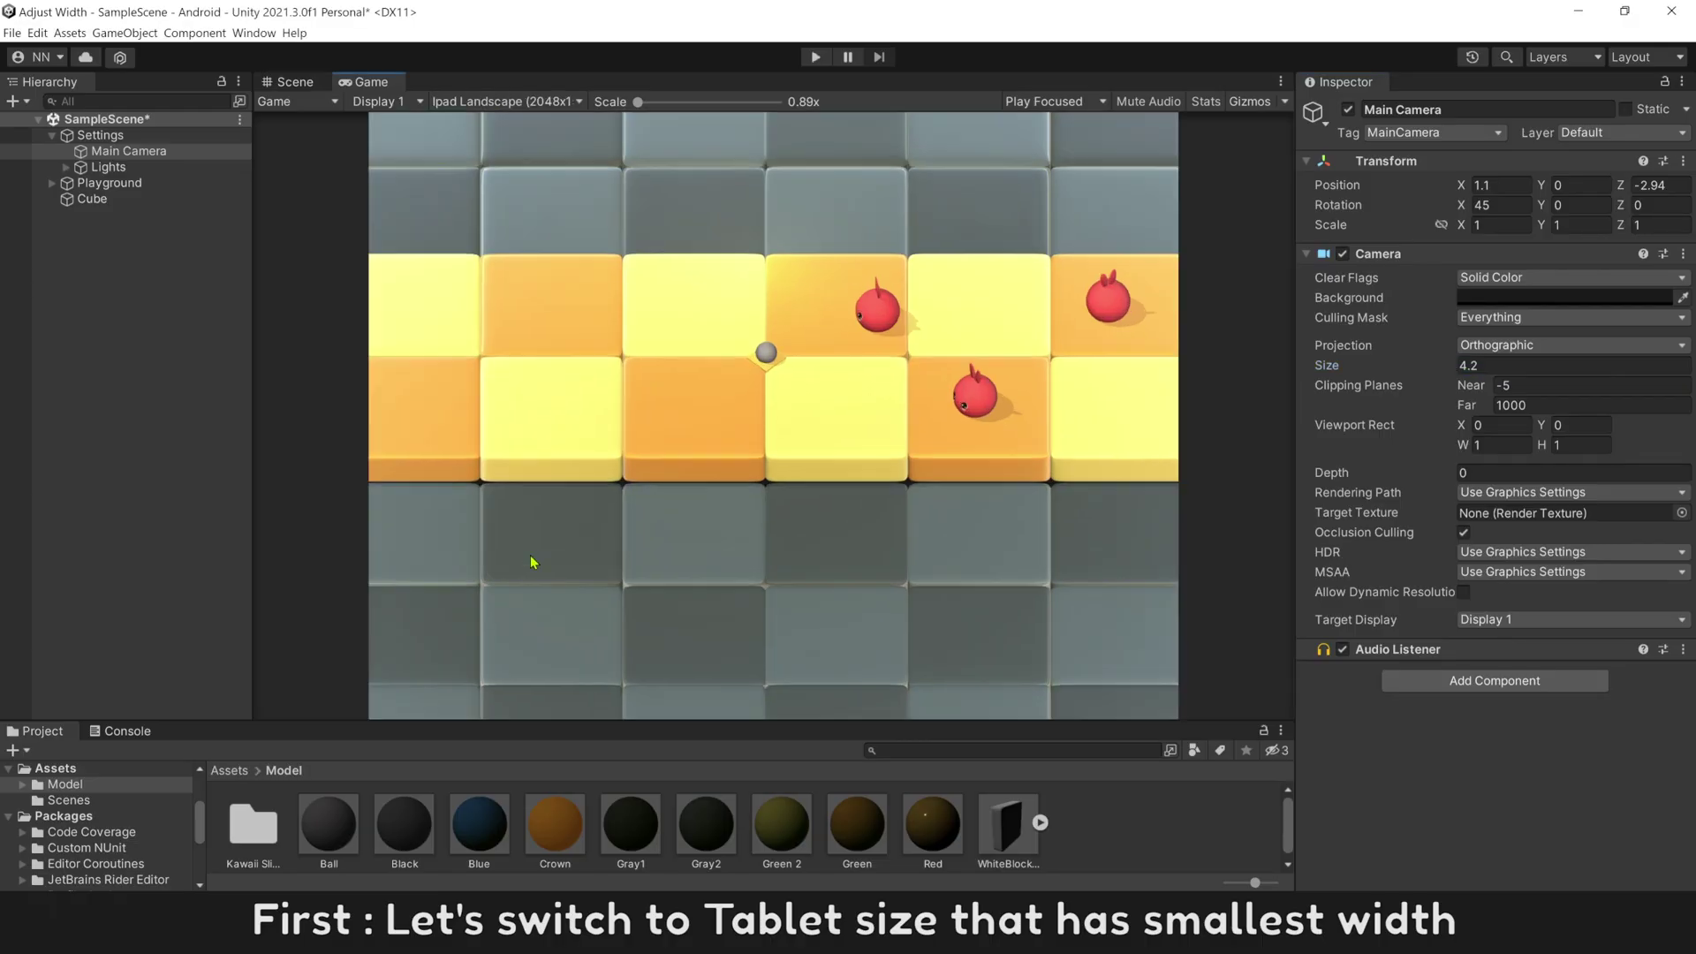
pyautogui.click(1510, 364)
pyautogui.write('10')
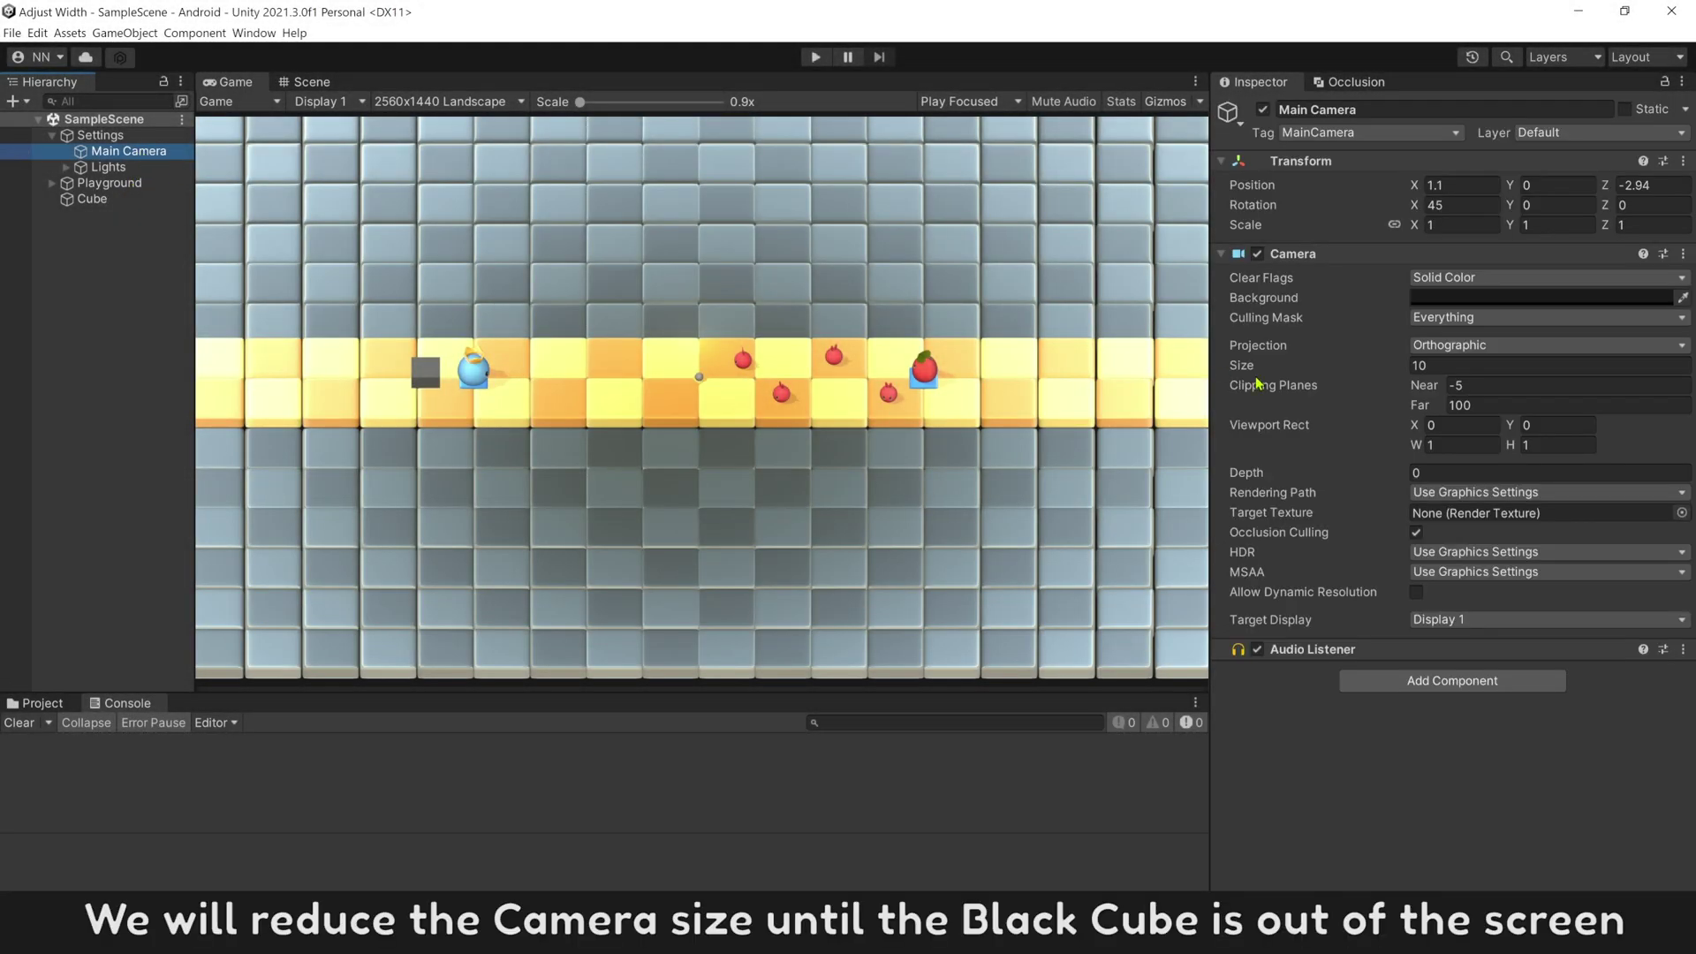
pyautogui.moveTo(1405, 365); pyautogui.dragTo(1355, 364)
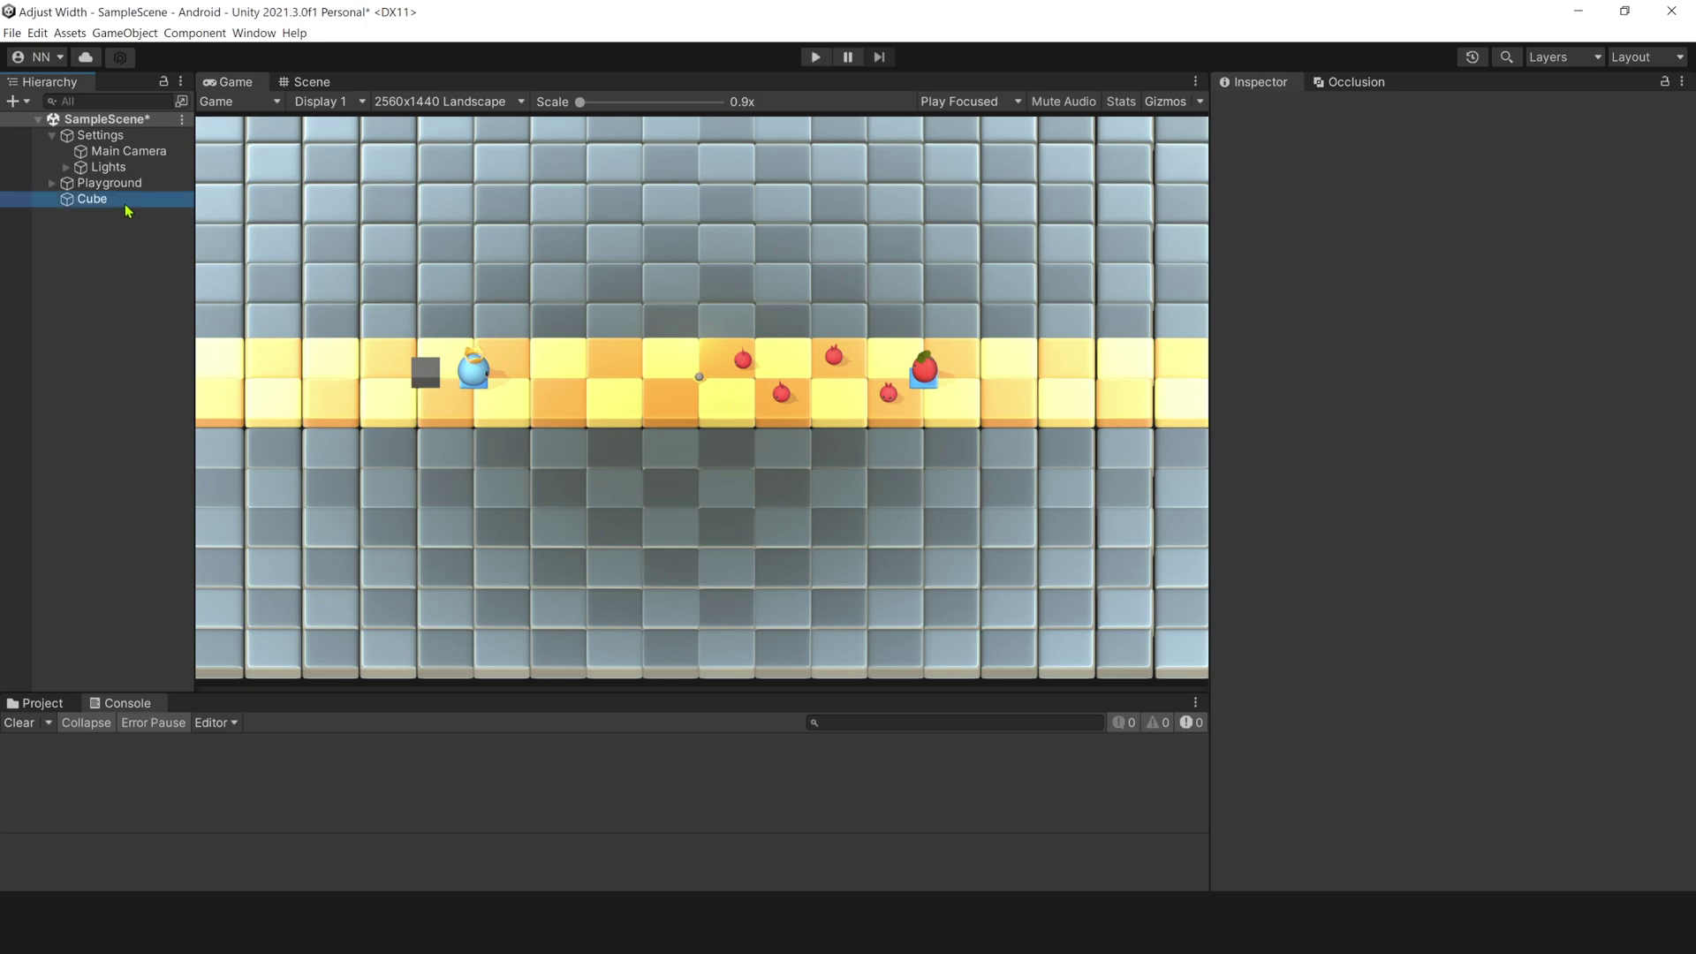
# Rename the black cube to Marker.
pyautogui.click(119, 201)
pyautogui.press('F2')
pyautogui.write('Marker')
pyautogui.press('Return')
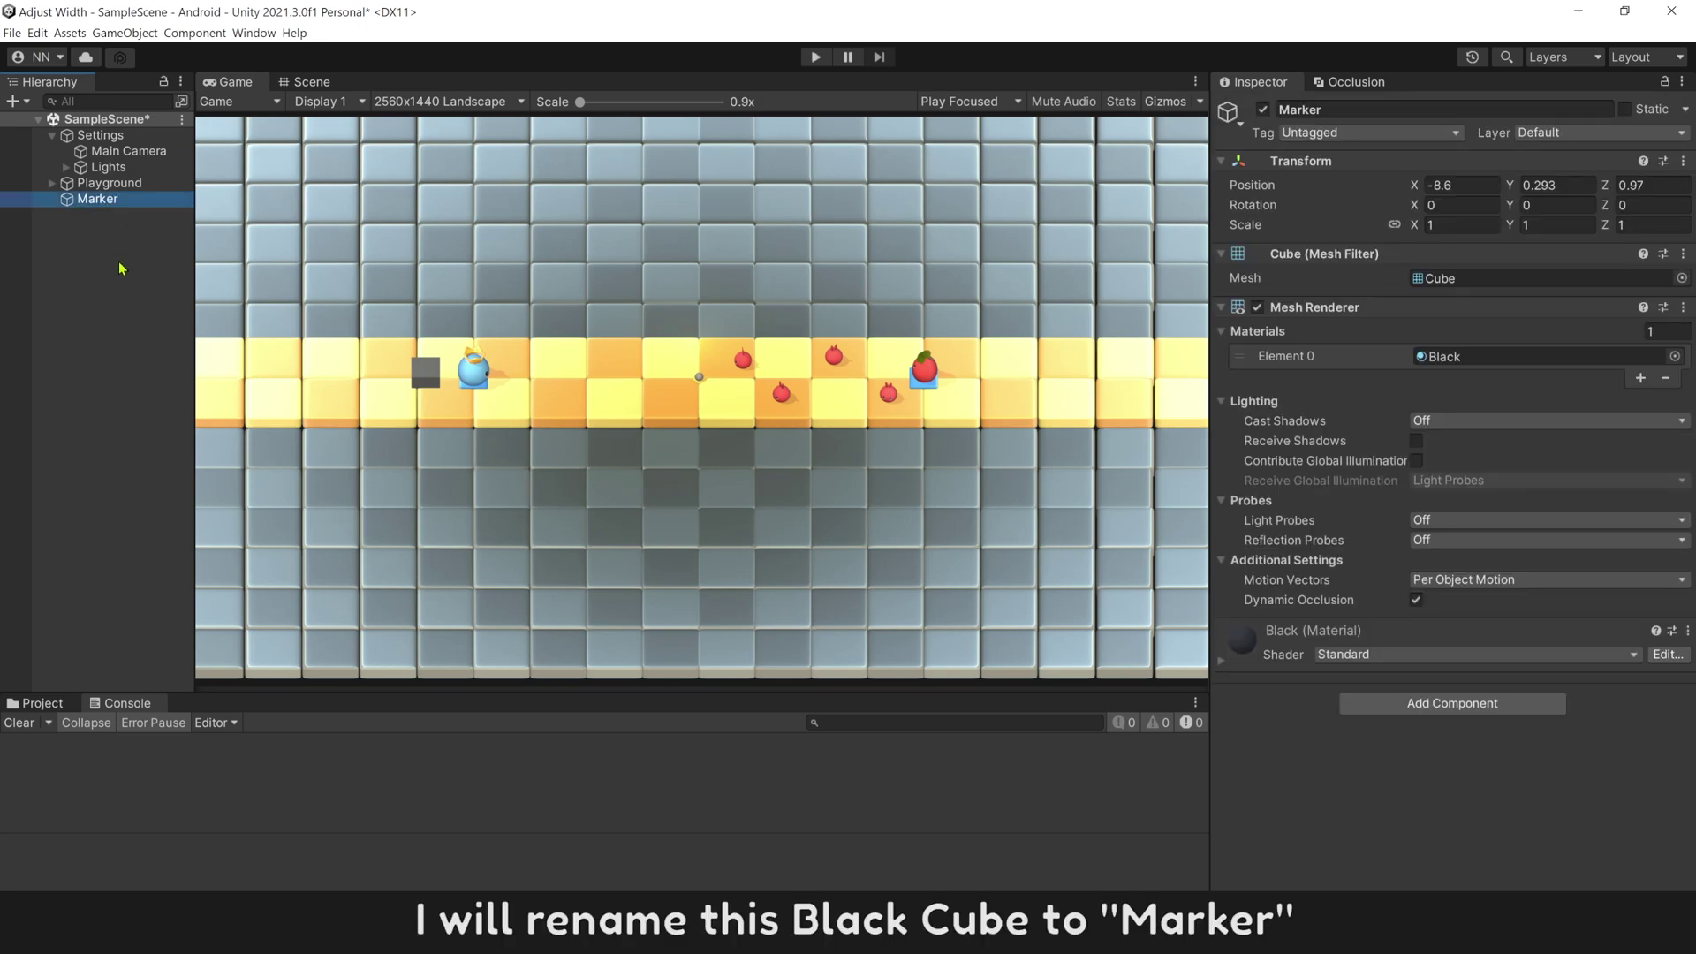
# Add a Visual Scripting Script Machine to Main Camera and create a new graph for it.
pyautogui.click(139, 154)
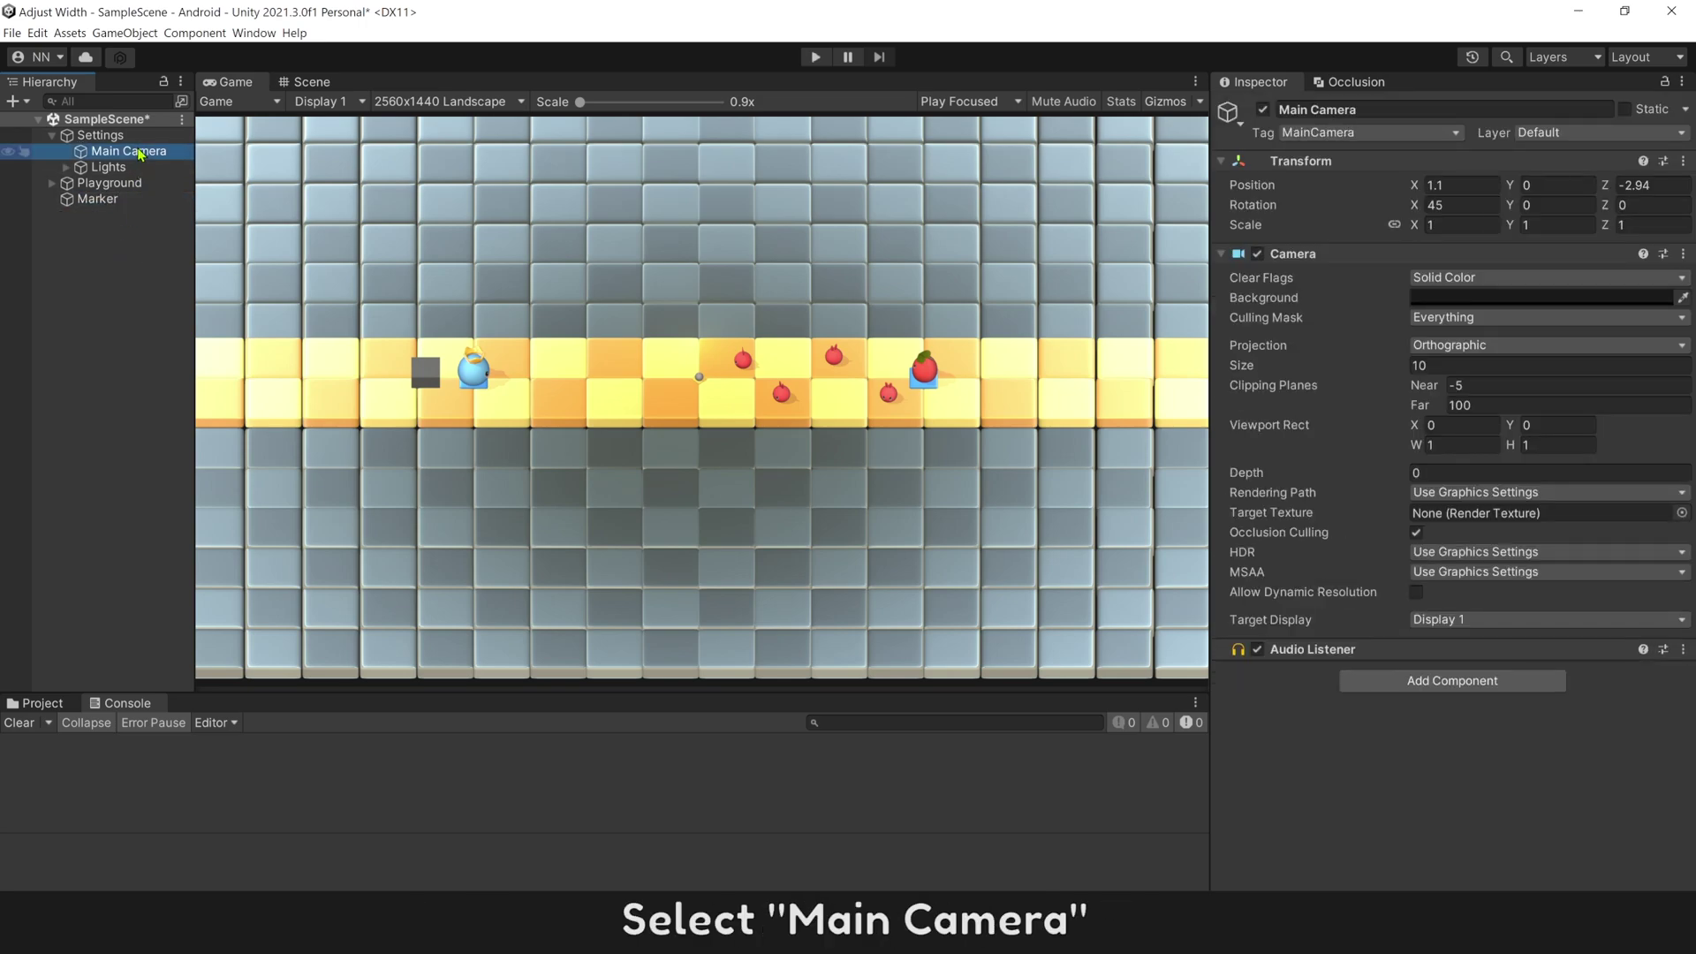
pyautogui.click(1378, 679)
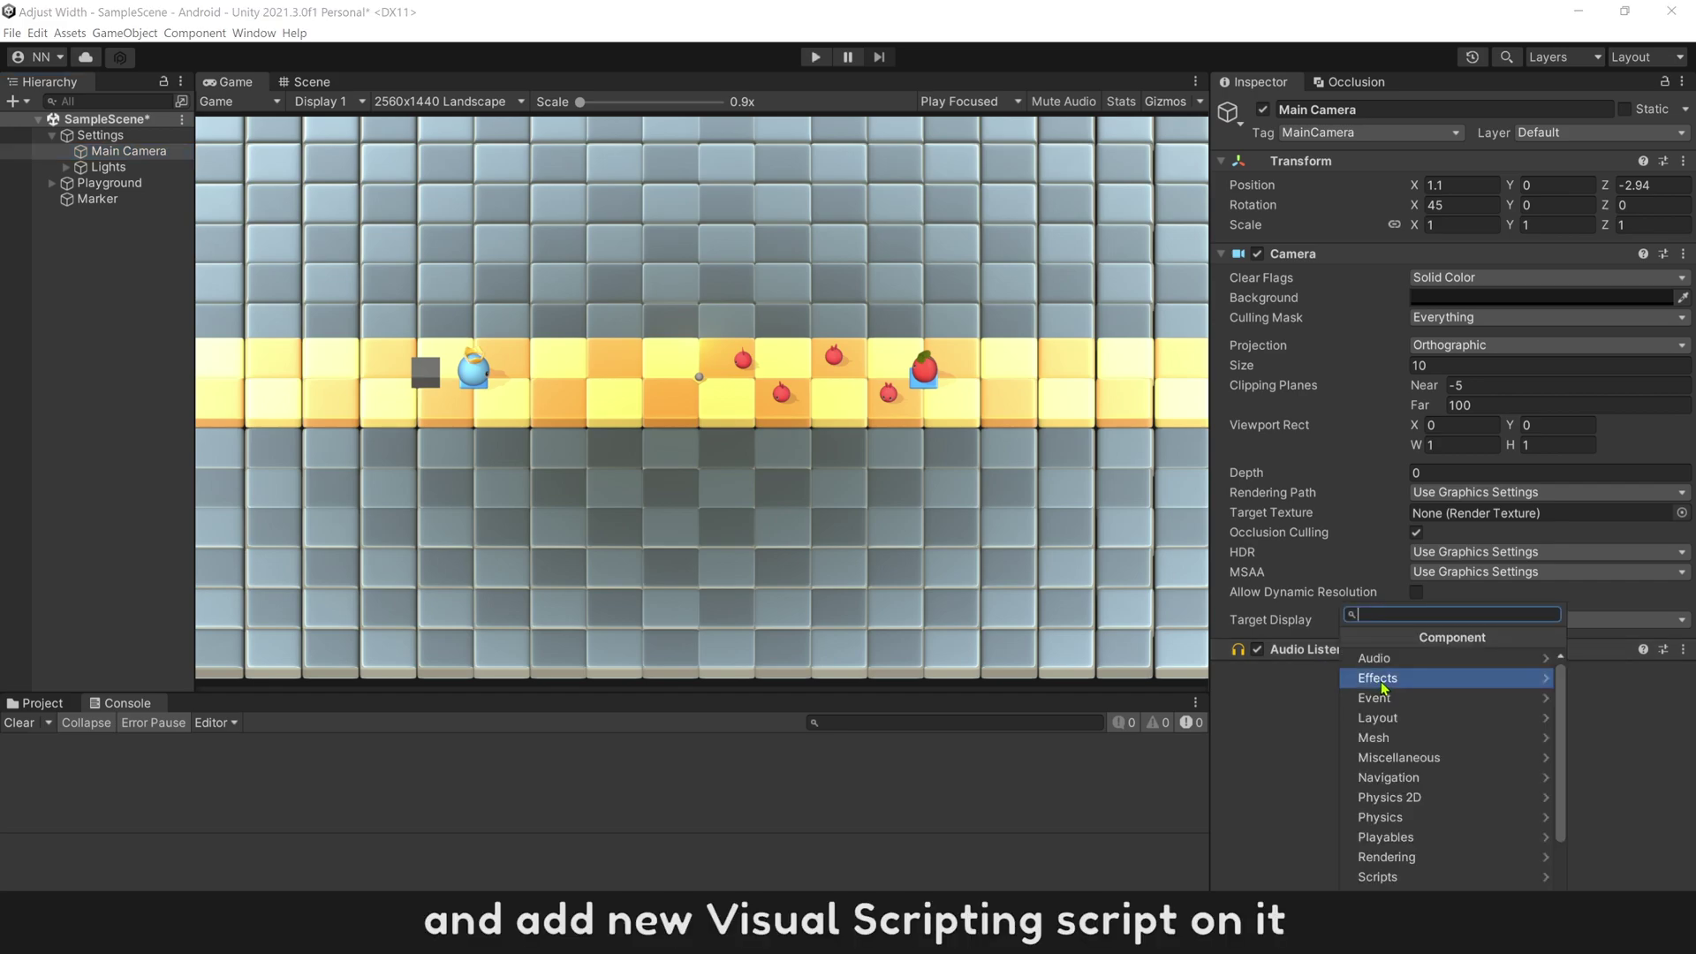
pyautogui.scroll(-3, 1385, 742)
pyautogui.click(1385, 879)
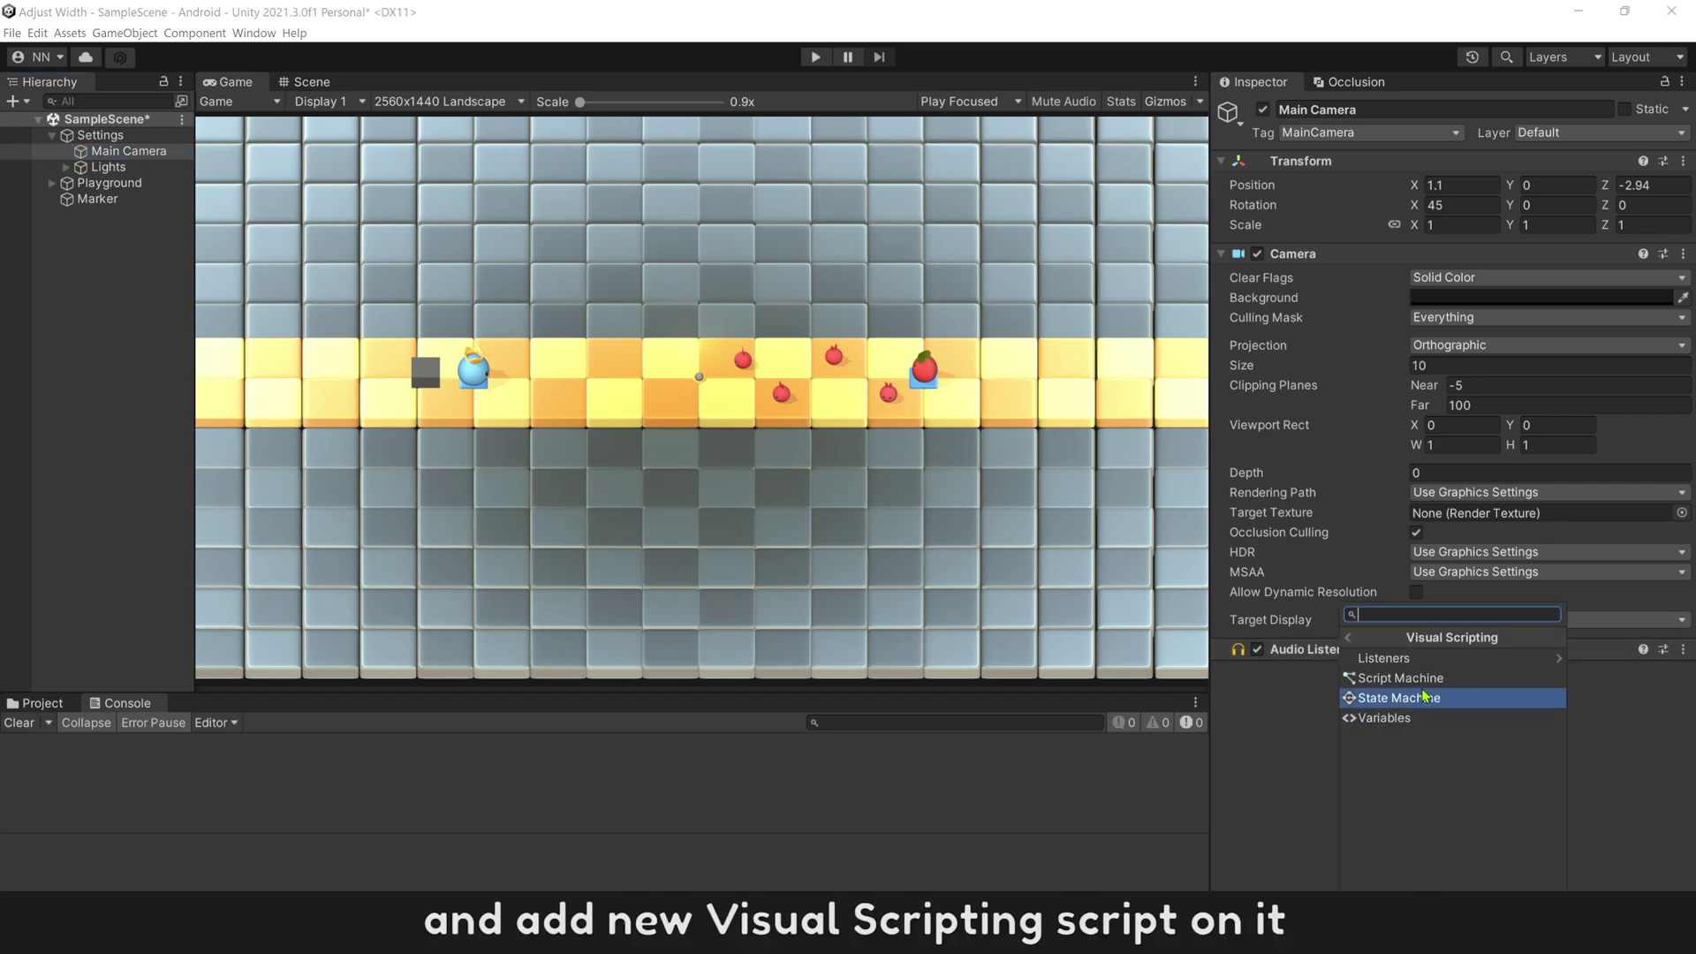
pyautogui.click(1400, 677)
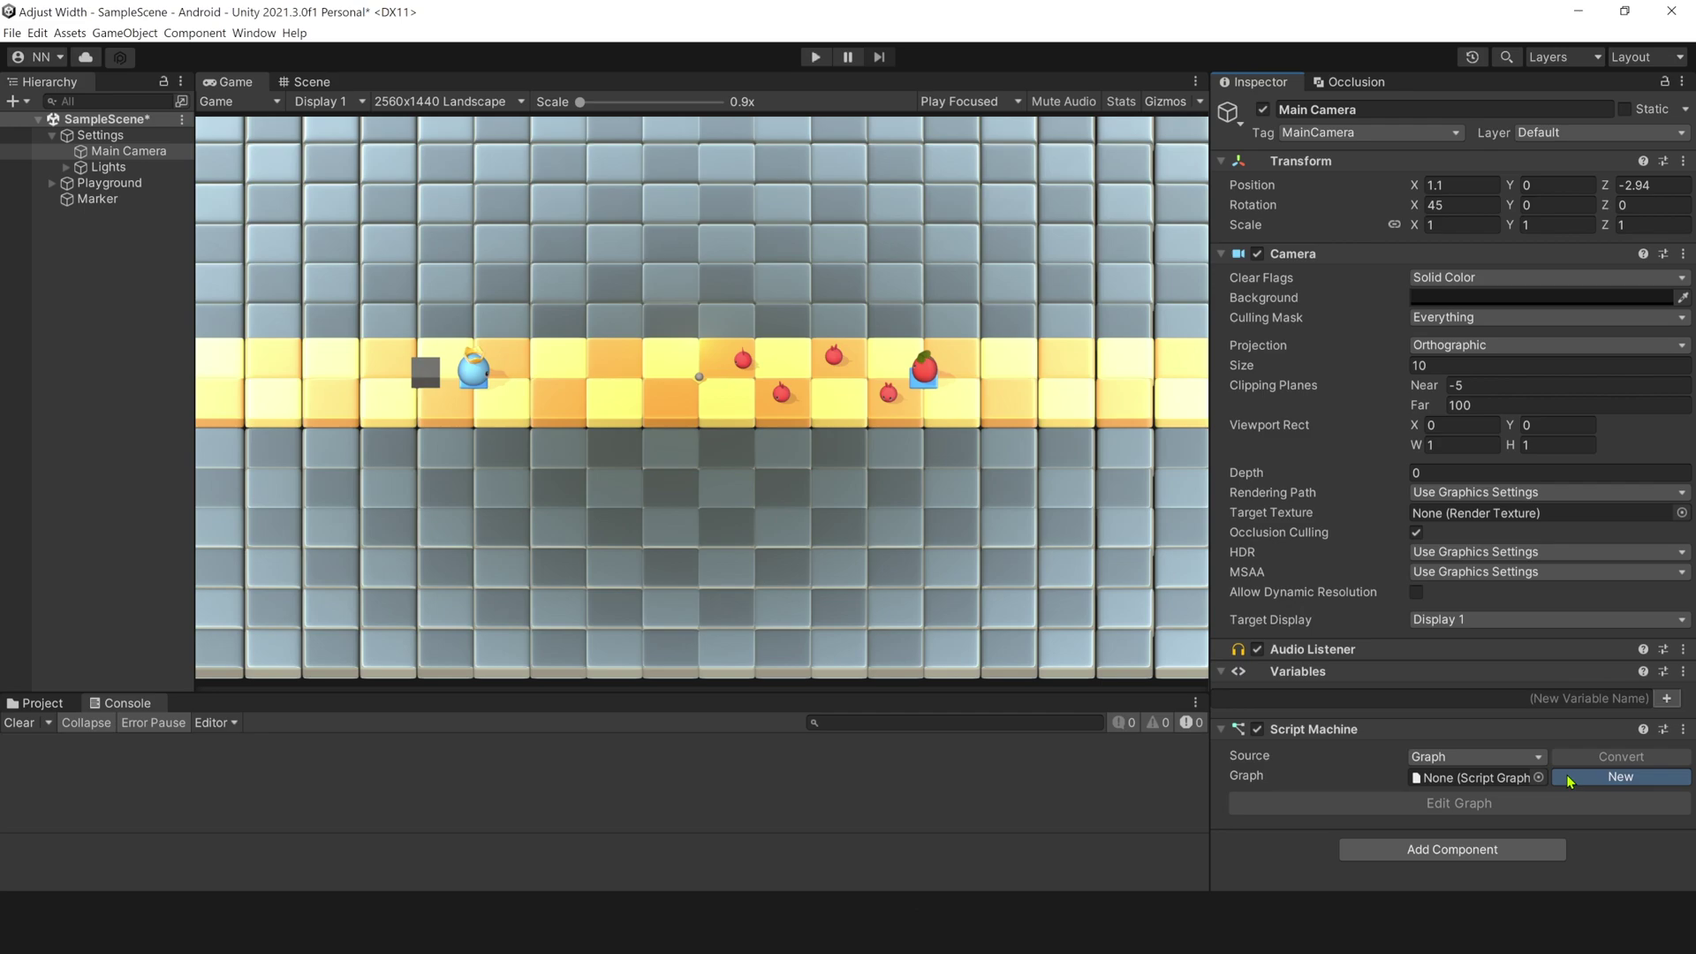
pyautogui.click(1567, 780)
pyautogui.write('Fix Camer')
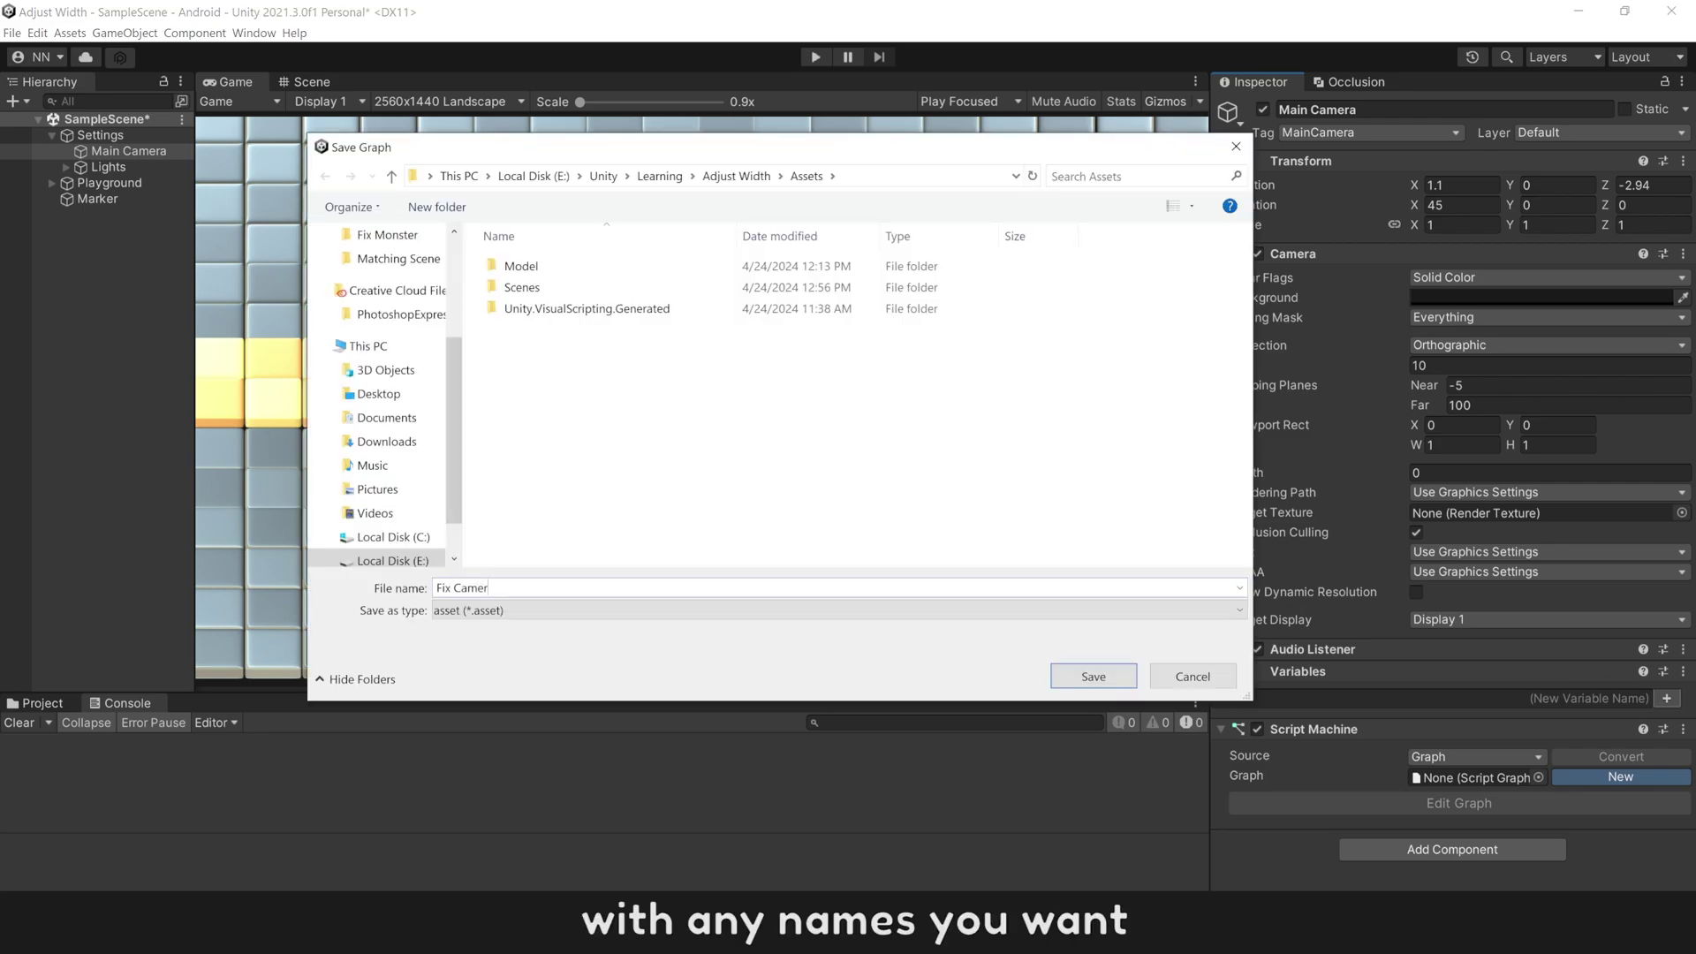
pyautogui.write('a')
# Save the graph as Fix Camera and add a Game Object variable Marker holding the Marker object.
pyautogui.press('Return')
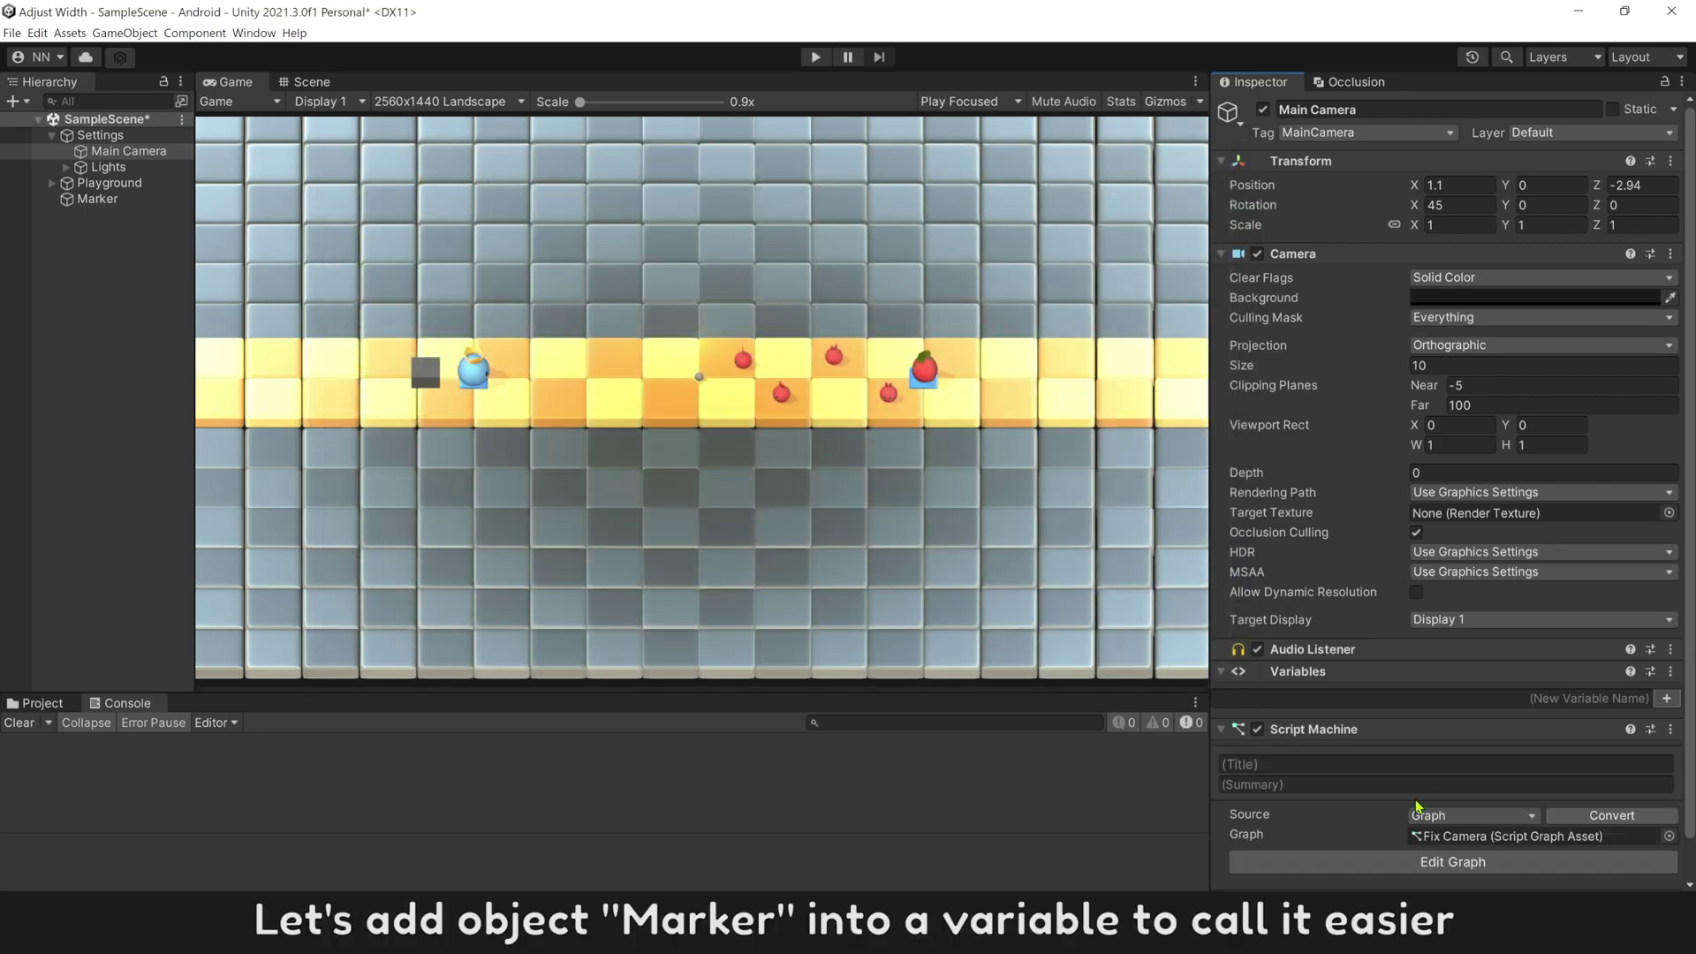
pyautogui.click(1444, 699)
pyautogui.write('Marke')
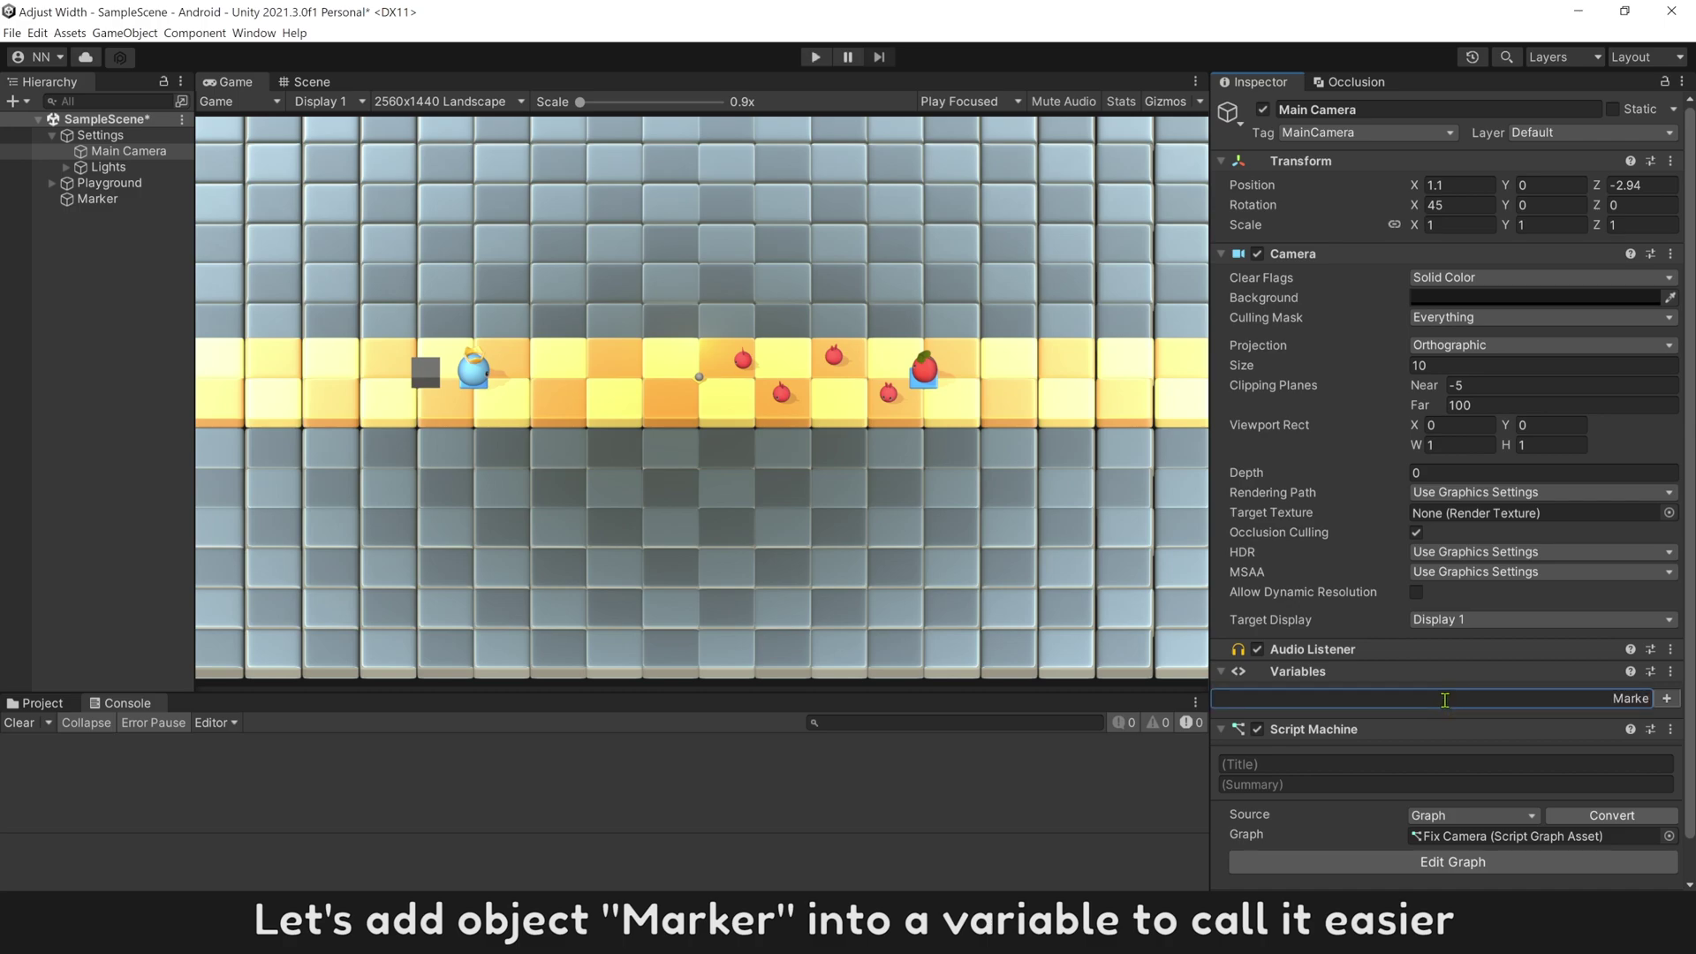
pyautogui.write('r')
pyautogui.press('Return')
pyautogui.click(1444, 719)
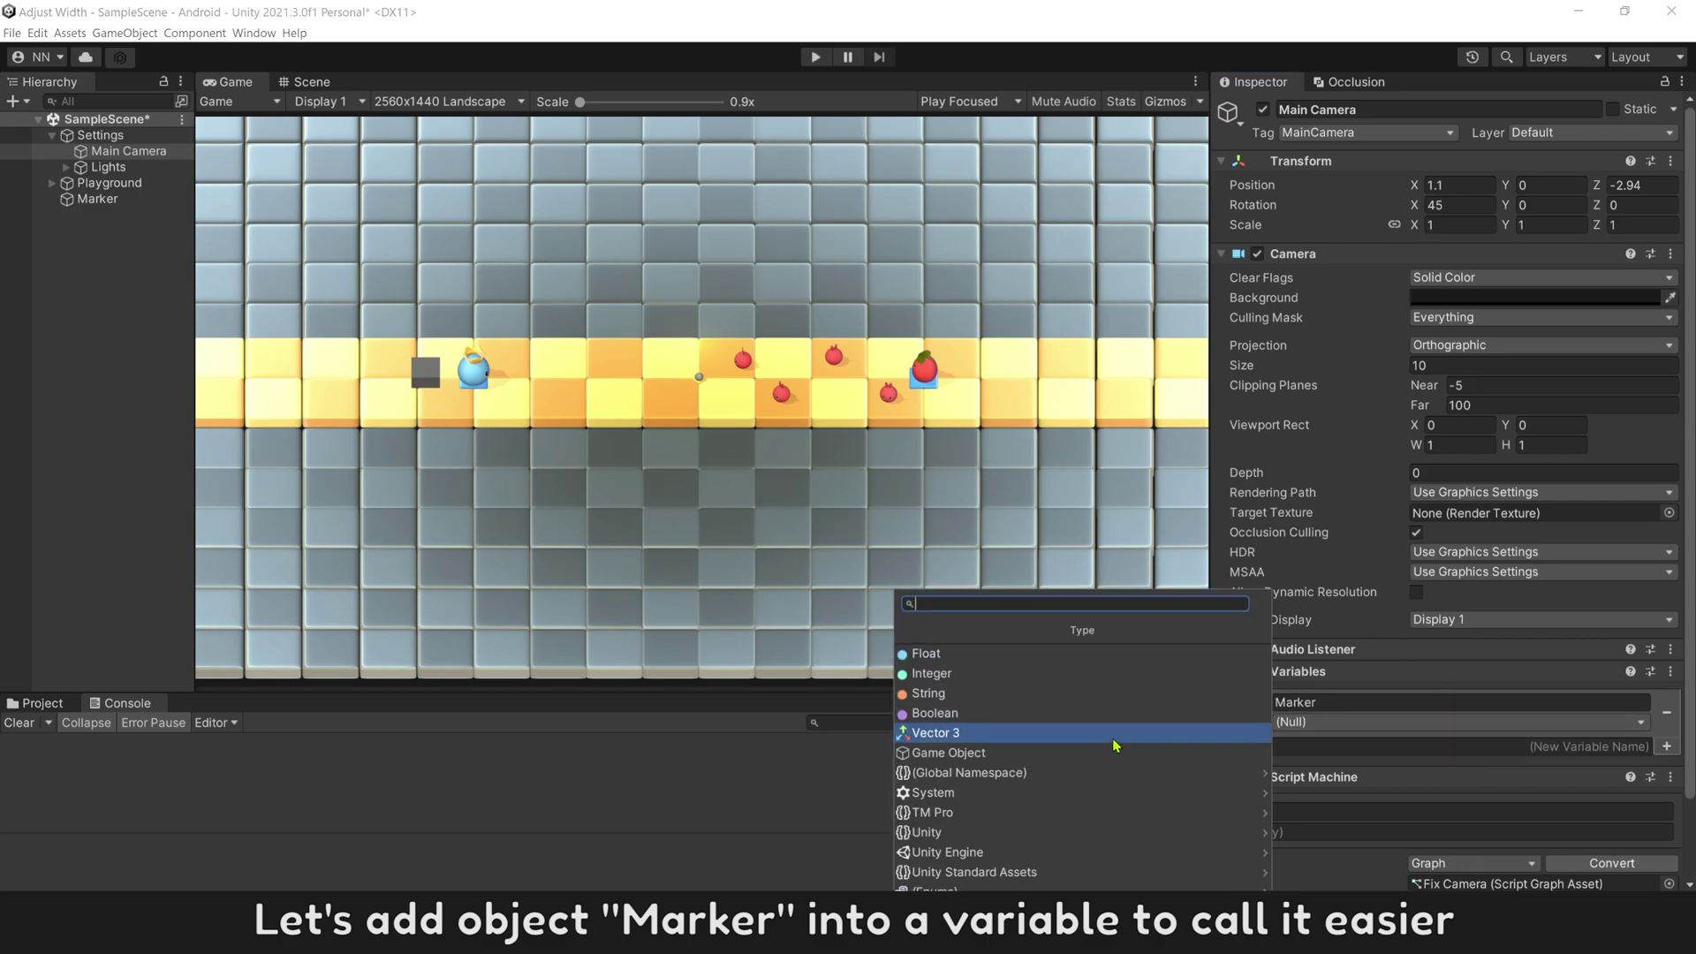
pyautogui.click(1088, 760)
pyautogui.moveTo(97, 199); pyautogui.dragTo(1335, 742)
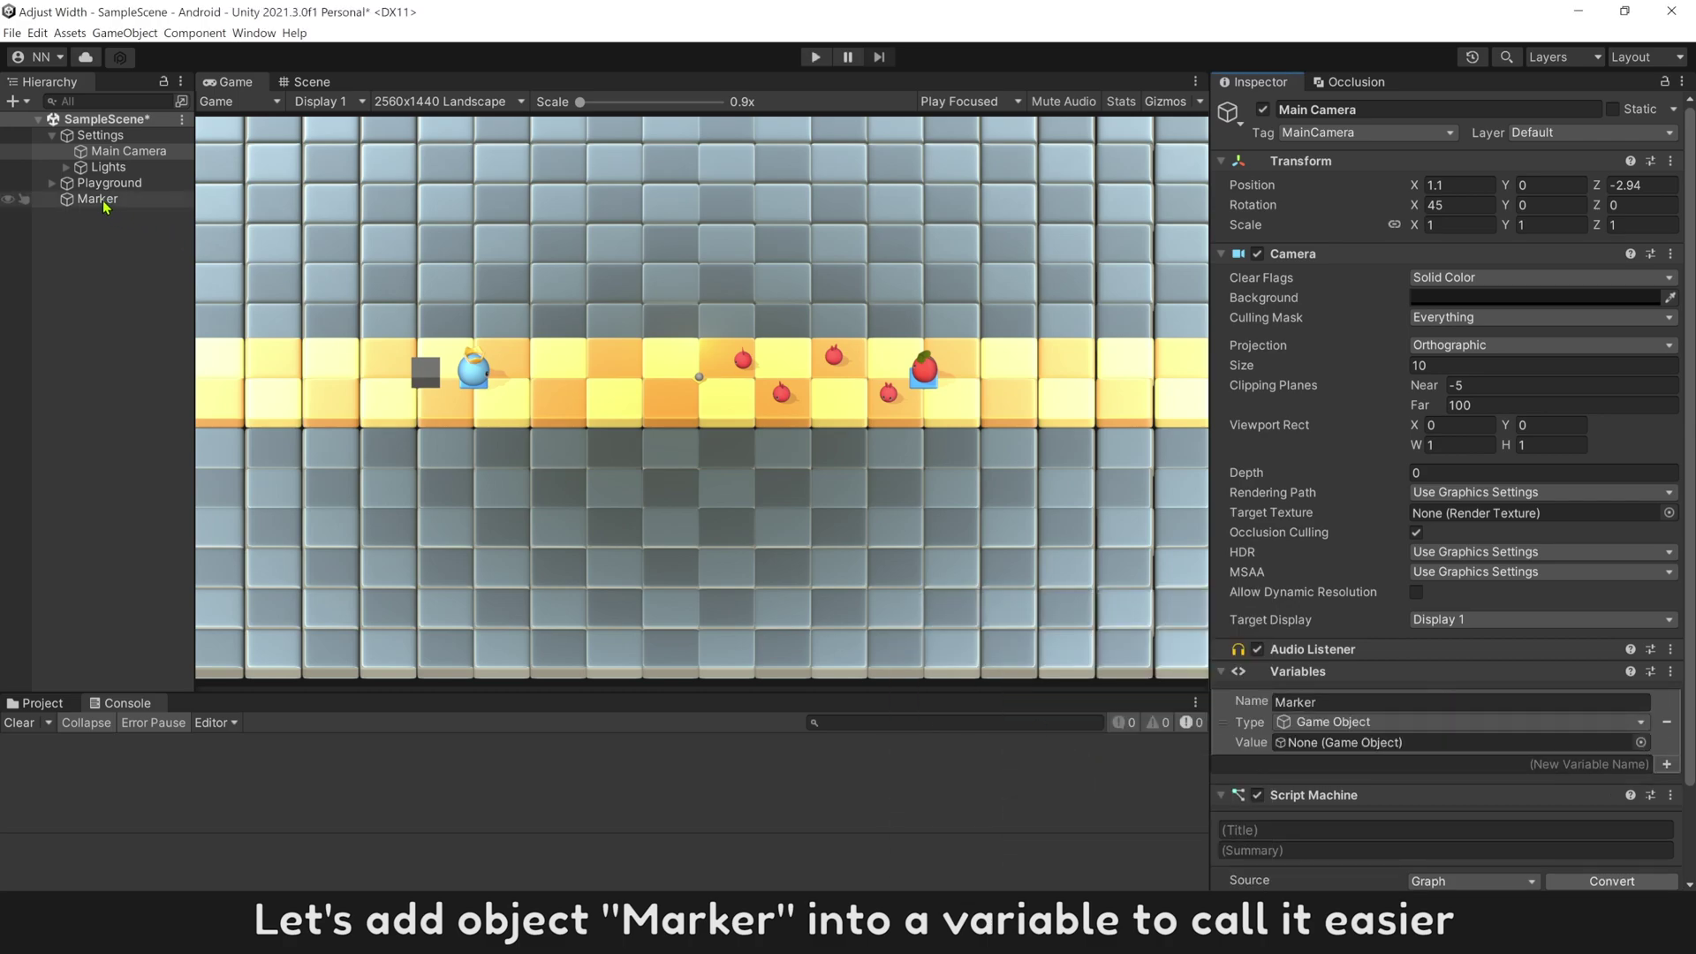
pyautogui.scroll(-3, 1335, 744)
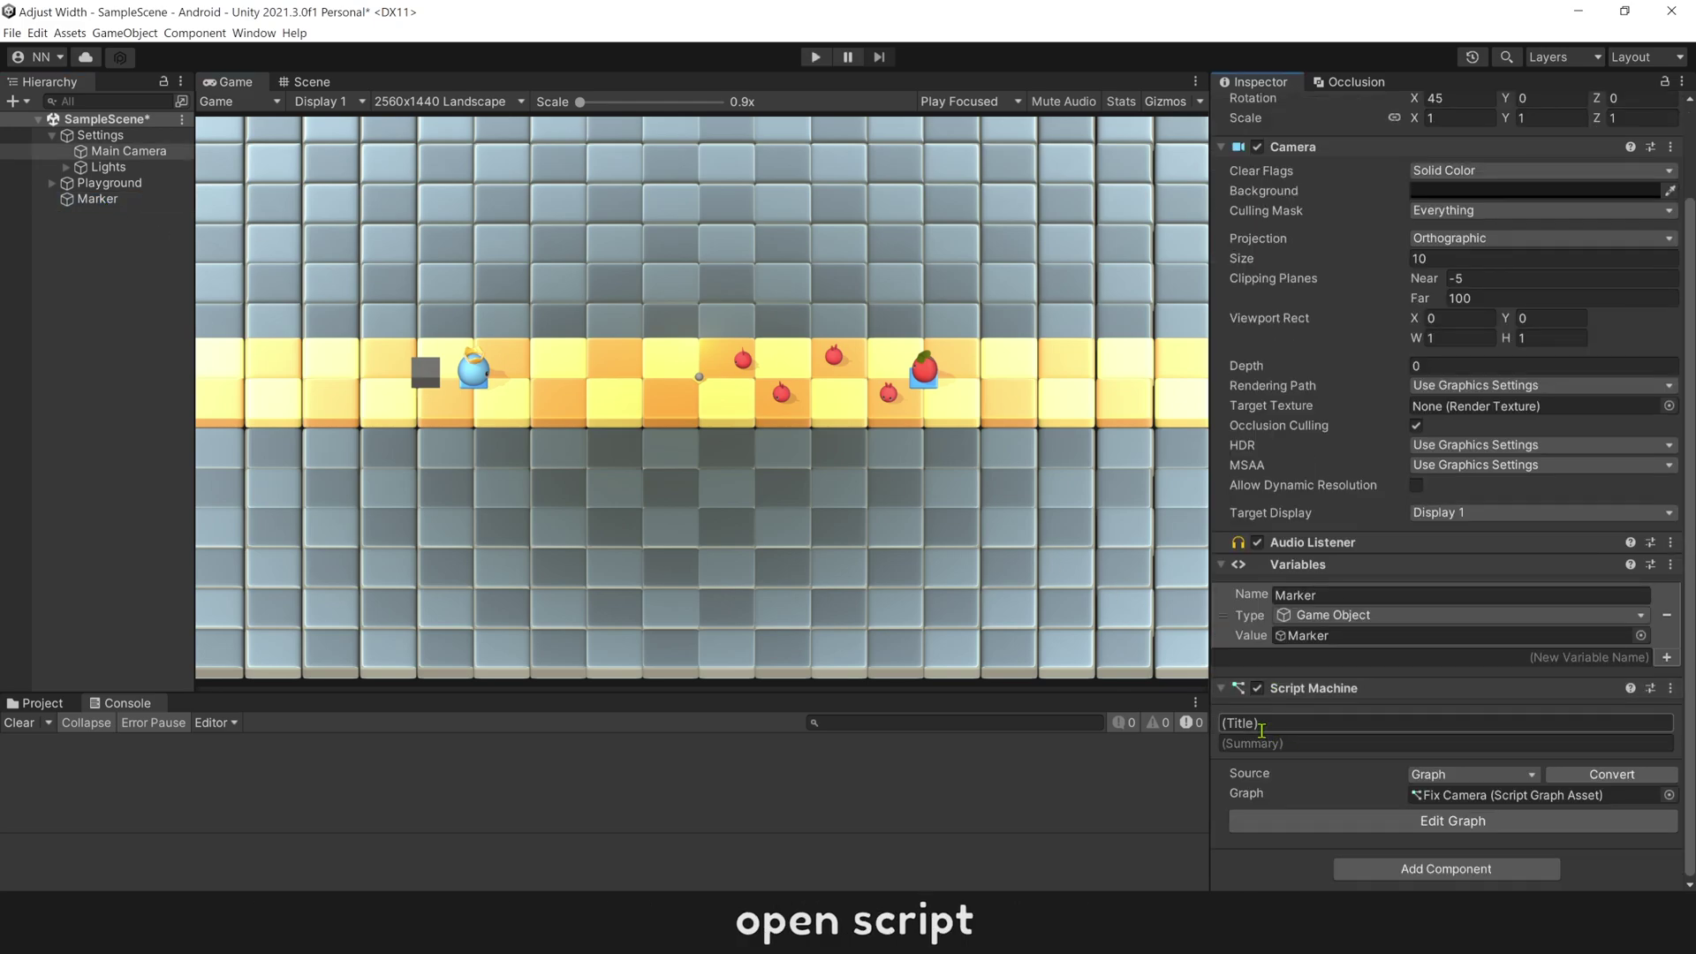
# In the Fix Camera graph, place a Get Variable node for Marker feeding a Renderer Is Visible node.
pyautogui.click(1264, 818)
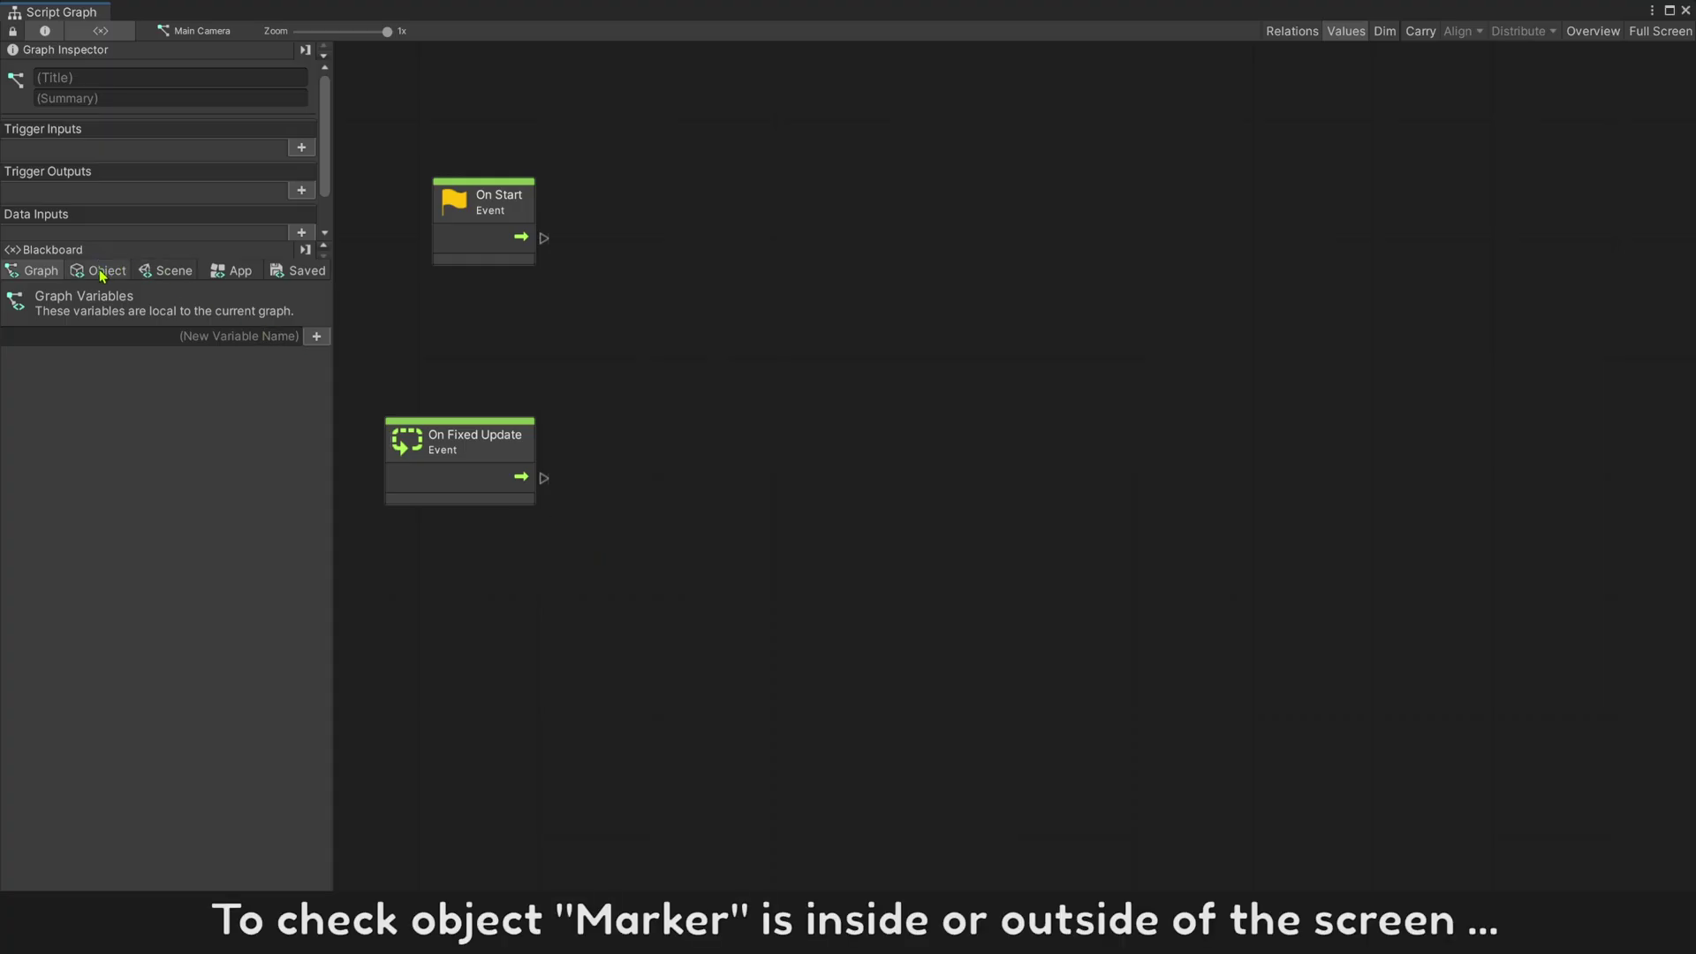
pyautogui.click(116, 275)
pyautogui.moveTo(29, 377); pyautogui.dragTo(582, 582)
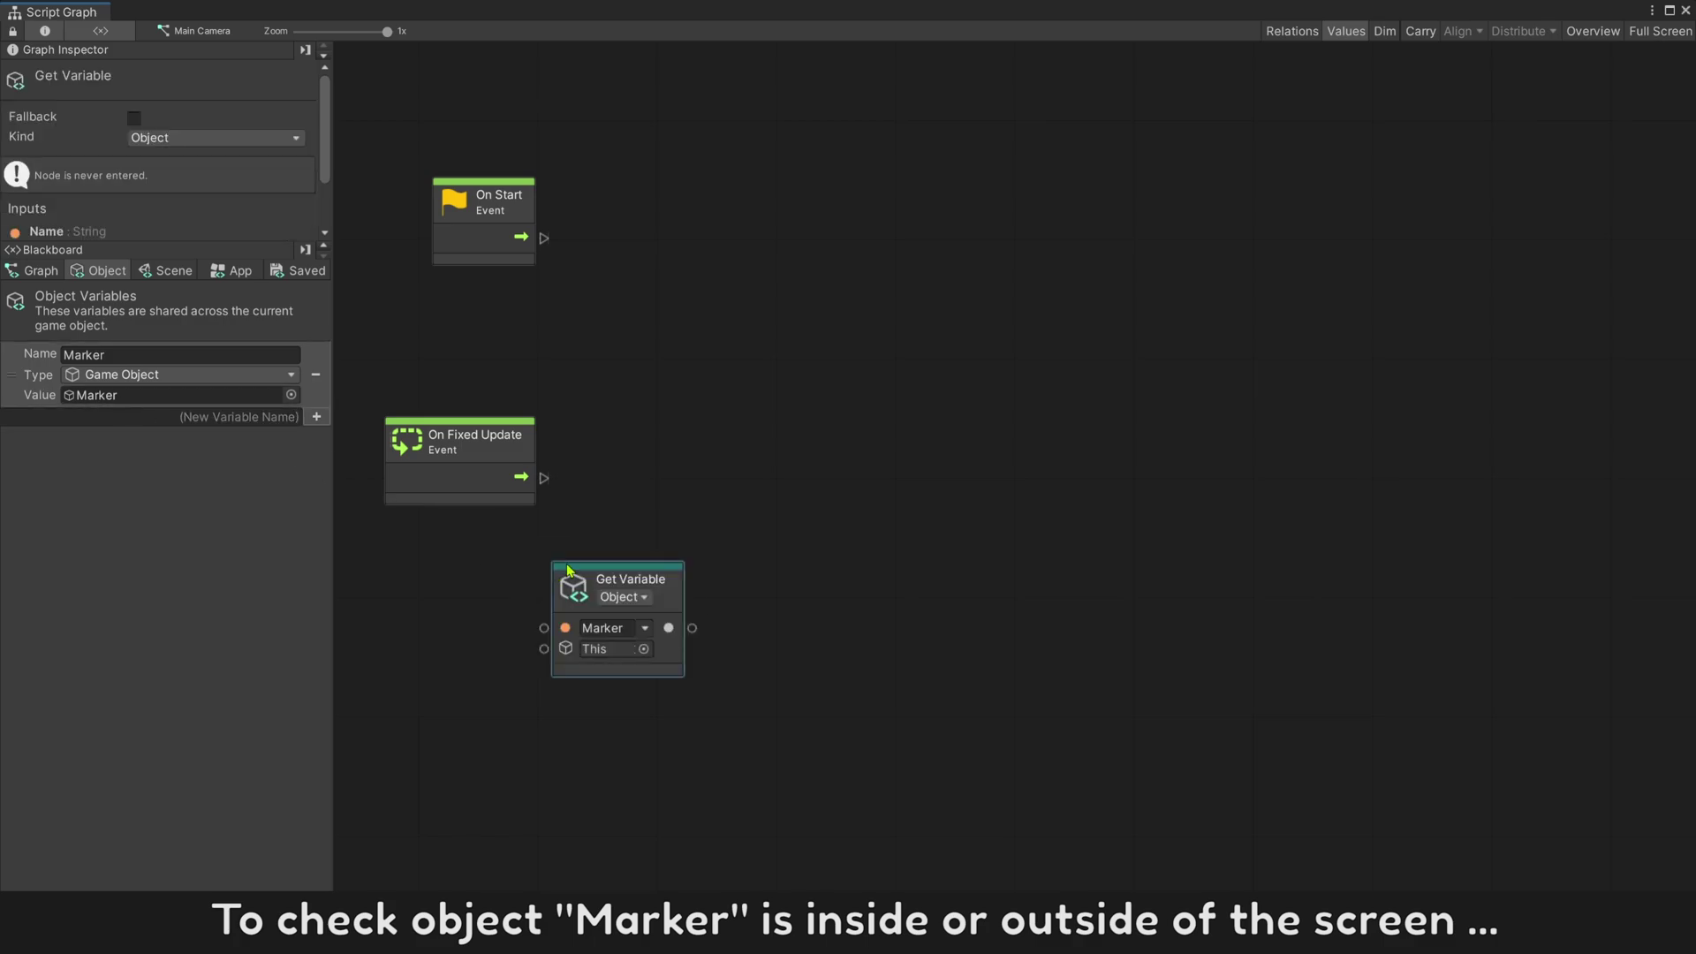
pyautogui.click(711, 635)
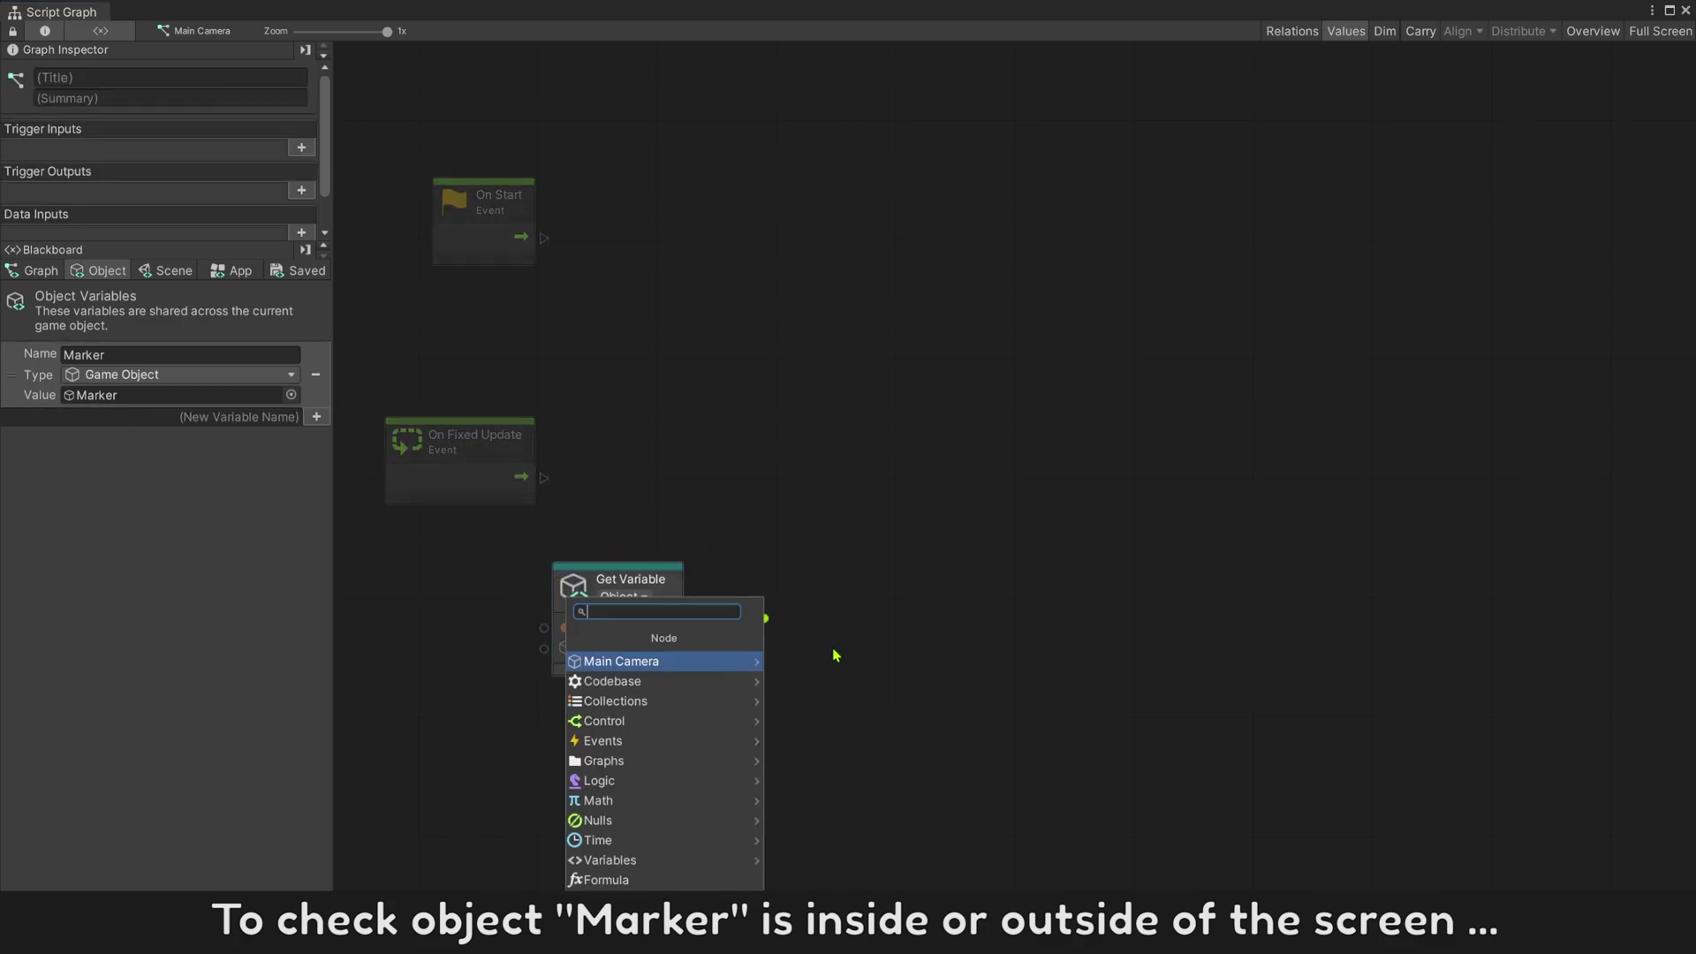
pyautogui.write('render vis')
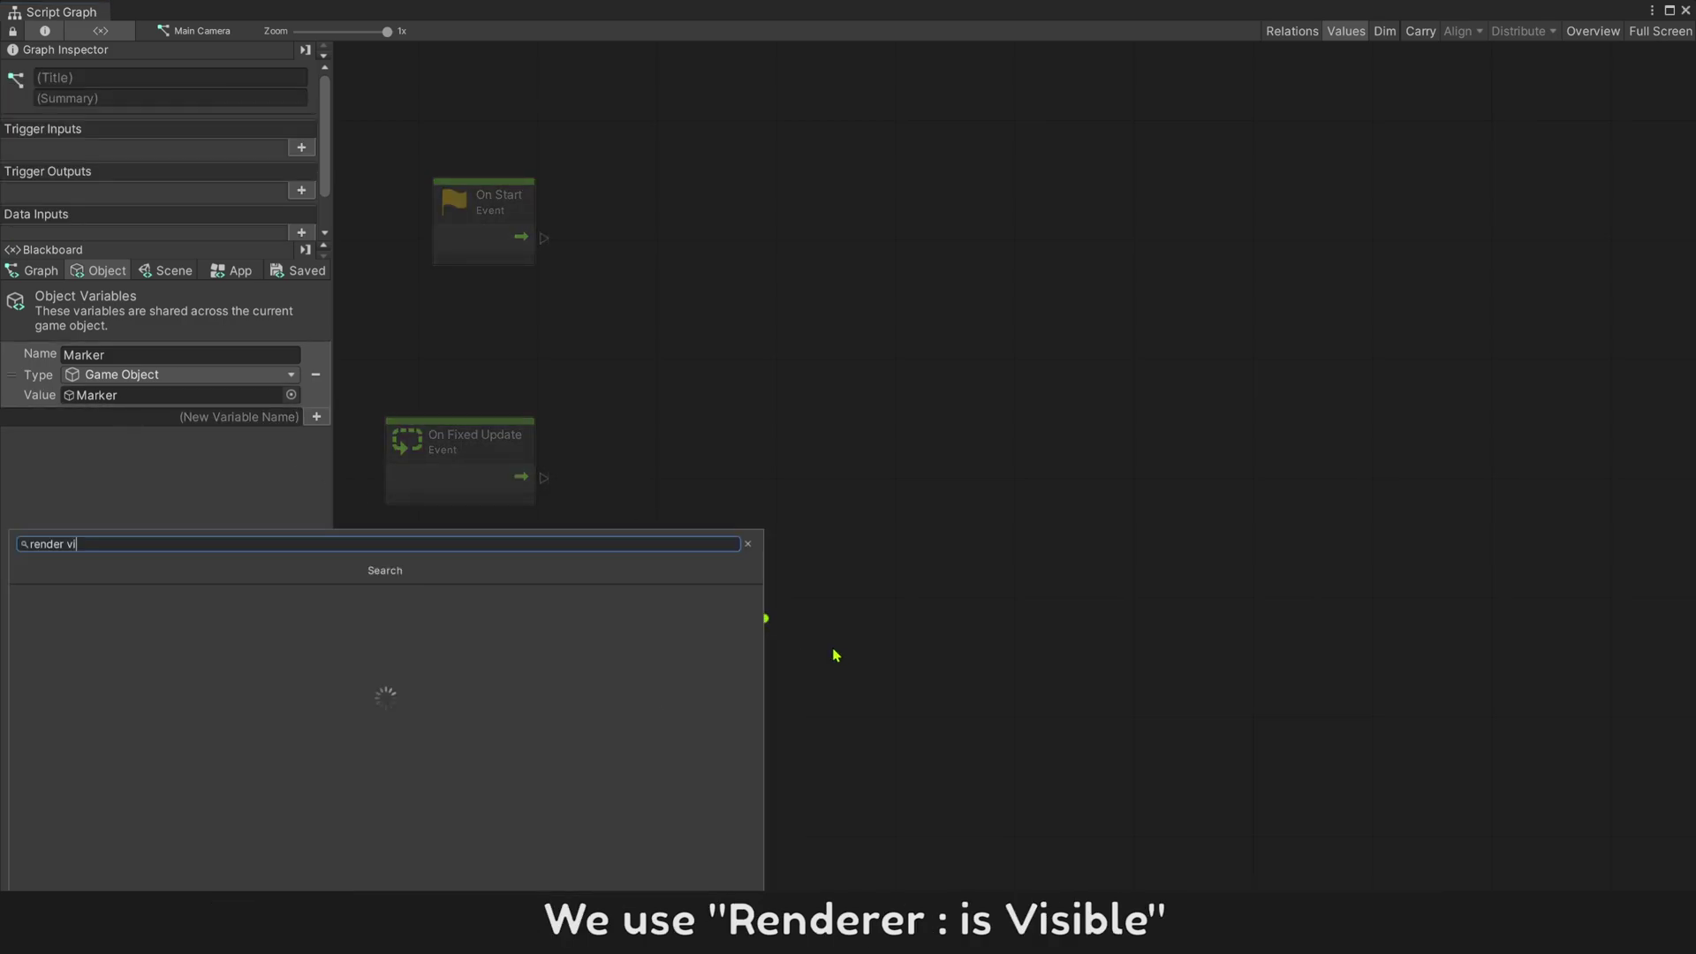
pyautogui.write('ib')
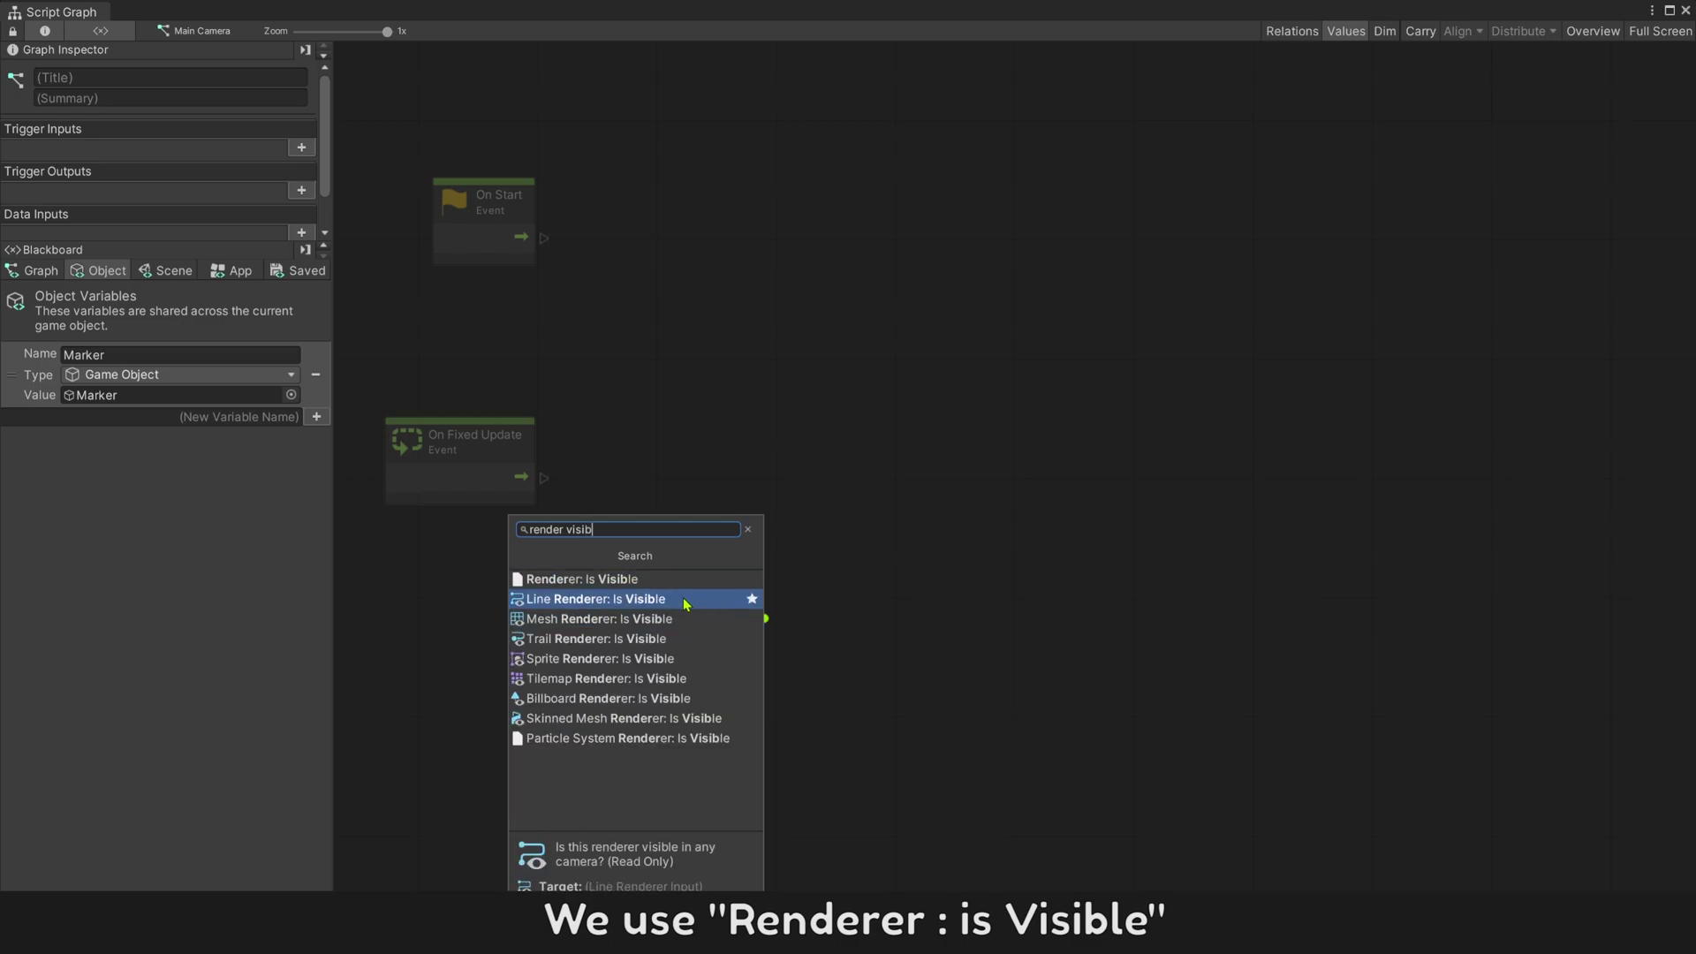
pyautogui.click(598, 580)
pyautogui.moveTo(822, 583); pyautogui.dragTo(631, 499)
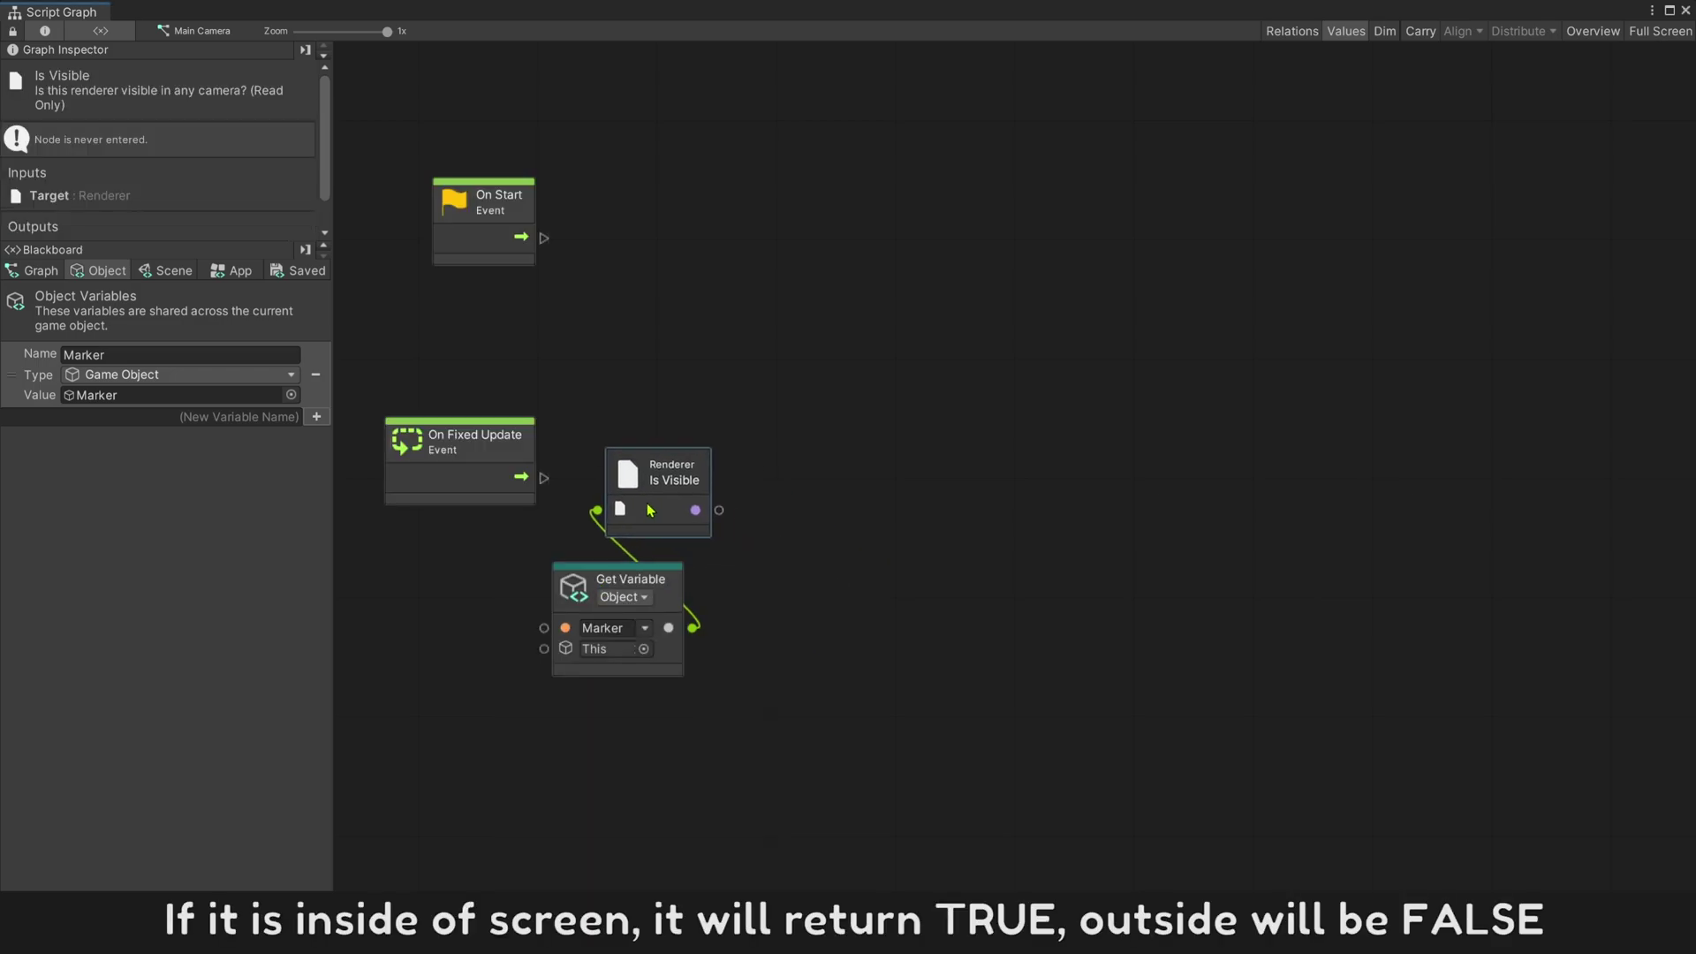
# Add a Debug Log node driven by On Fixed Update that logs the Is Visible result.
pyautogui.rightClick(813, 503)
pyautogui.click(828, 510)
pyautogui.write('debug')
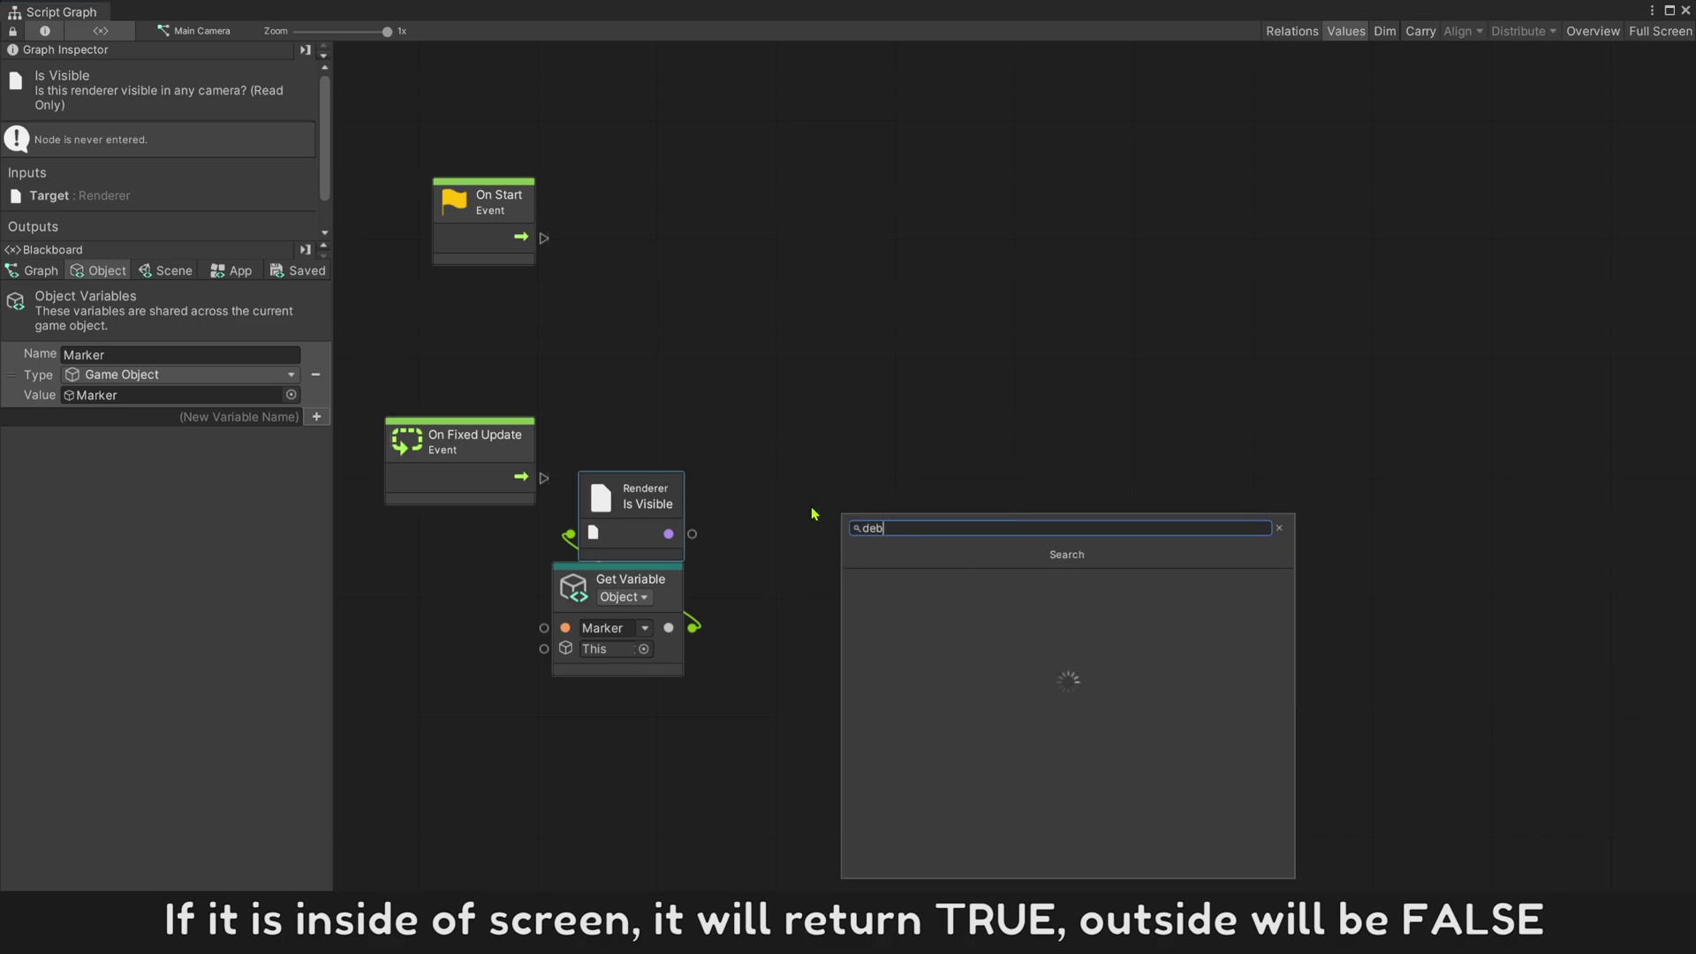
pyautogui.click(852, 570)
pyautogui.moveTo(852, 568); pyautogui.dragTo(809, 485)
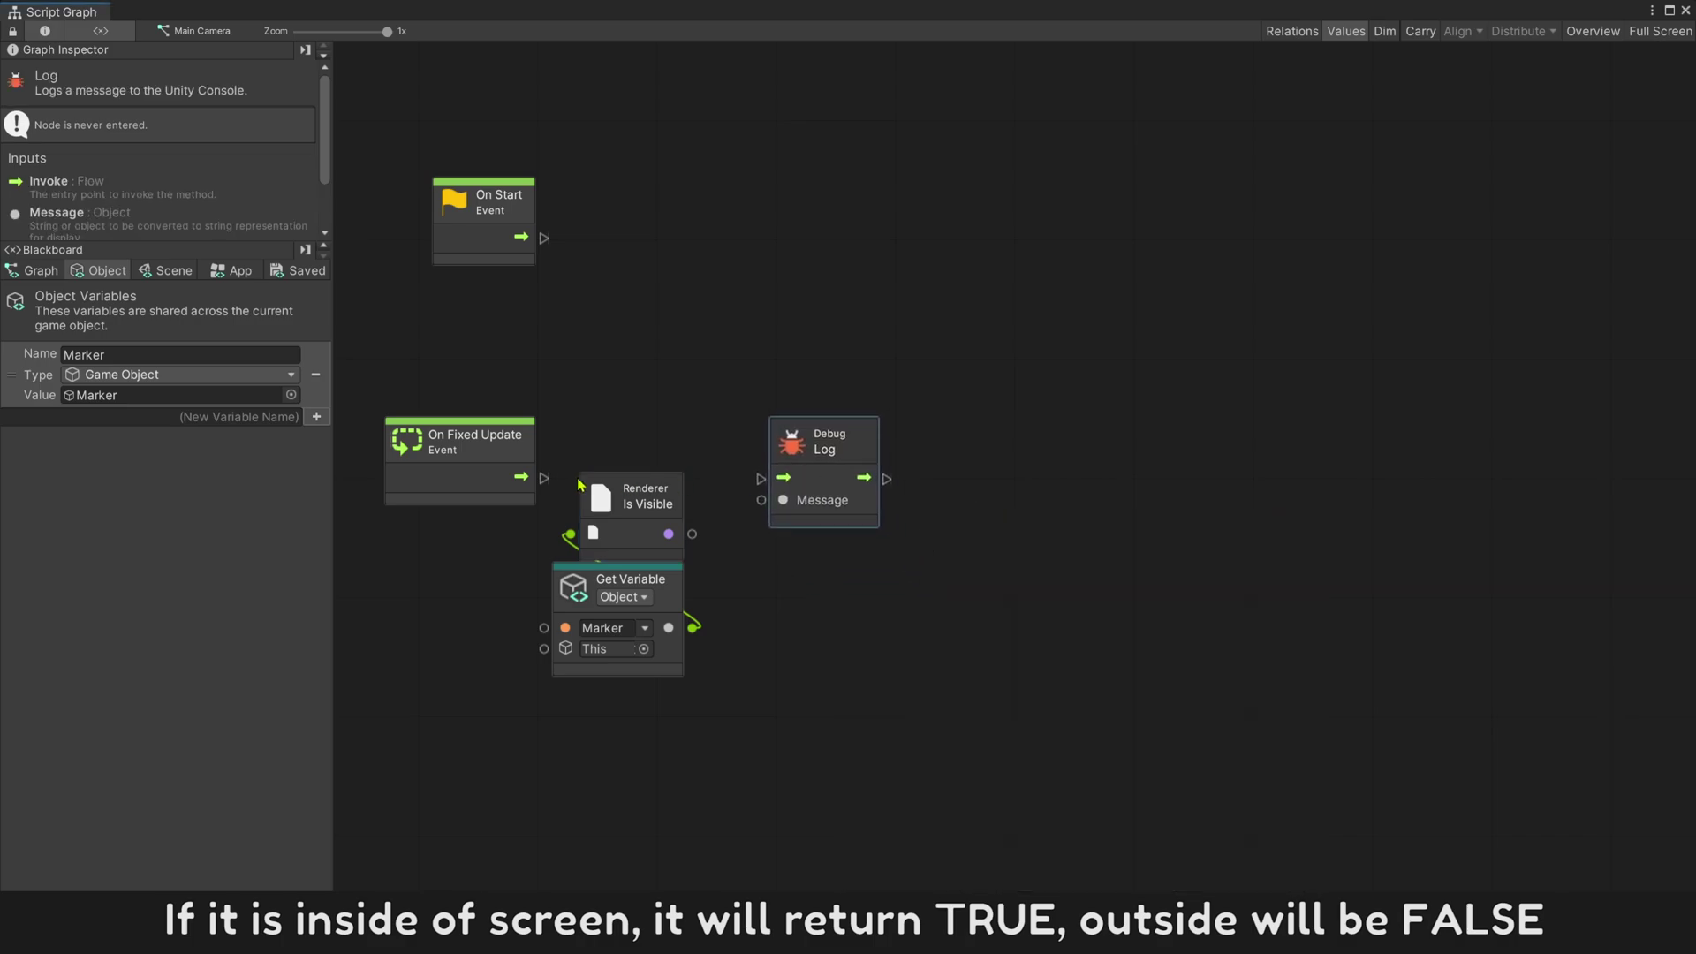
pyautogui.moveTo(543, 477); pyautogui.dragTo(777, 490)
pyautogui.moveTo(692, 533); pyautogui.dragTo(764, 503)
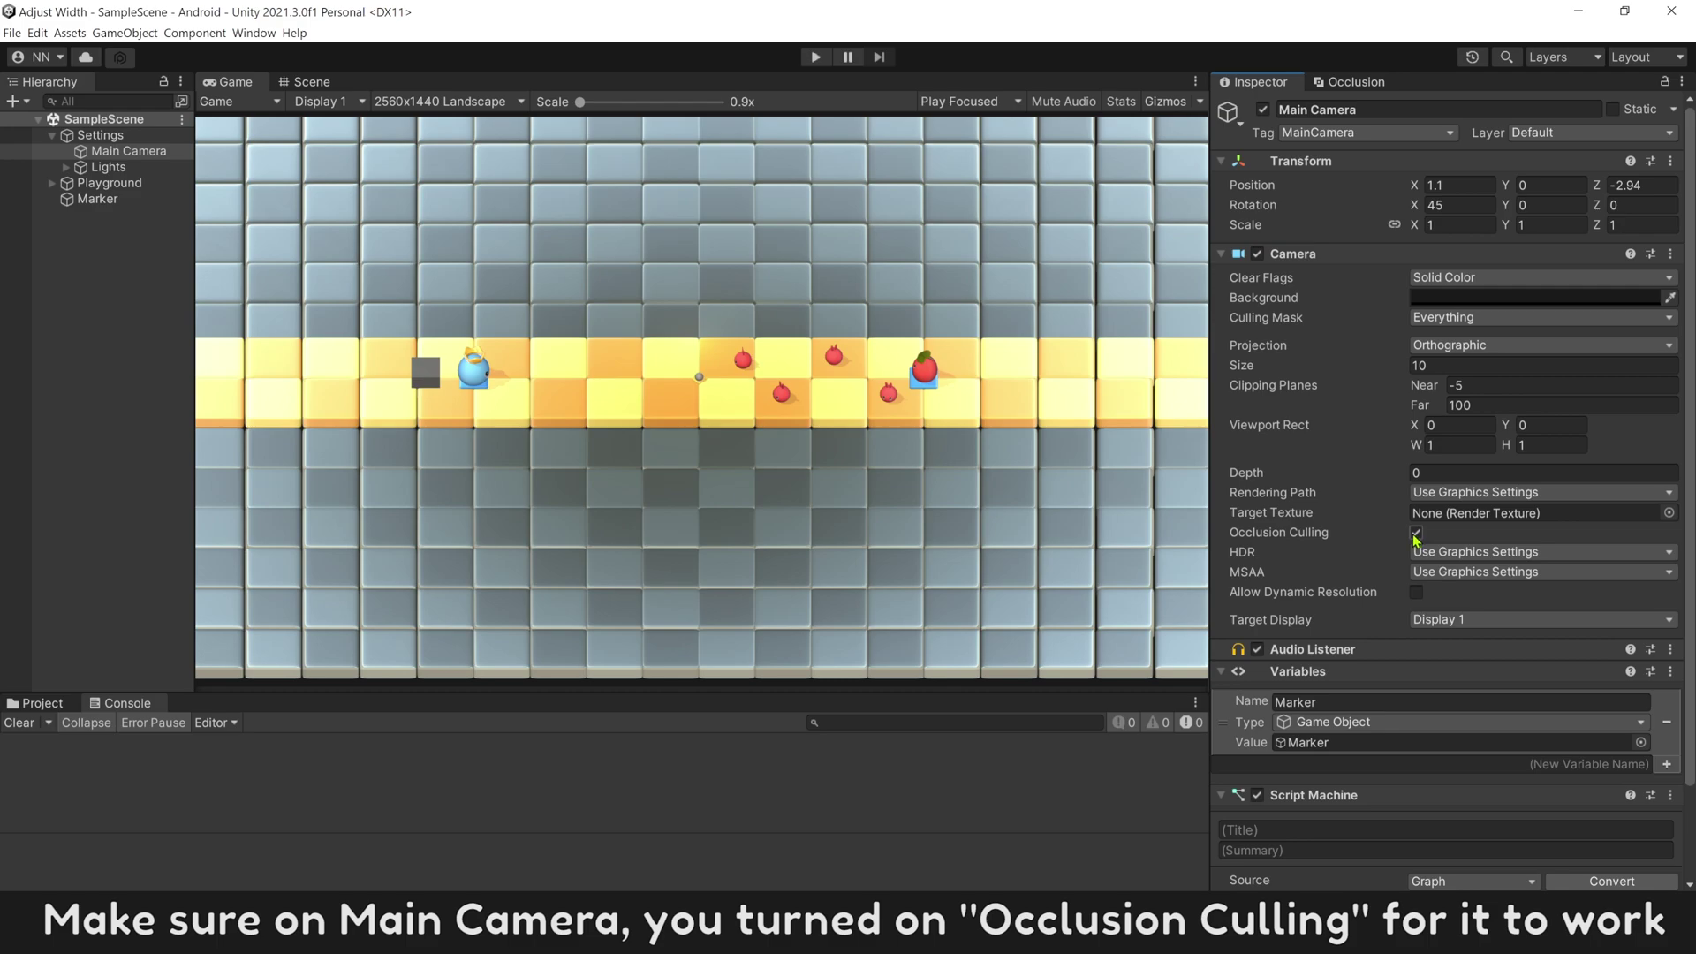
# Run the game, clear the Console, and inspect the True visibility log entry.
pyautogui.click(817, 58)
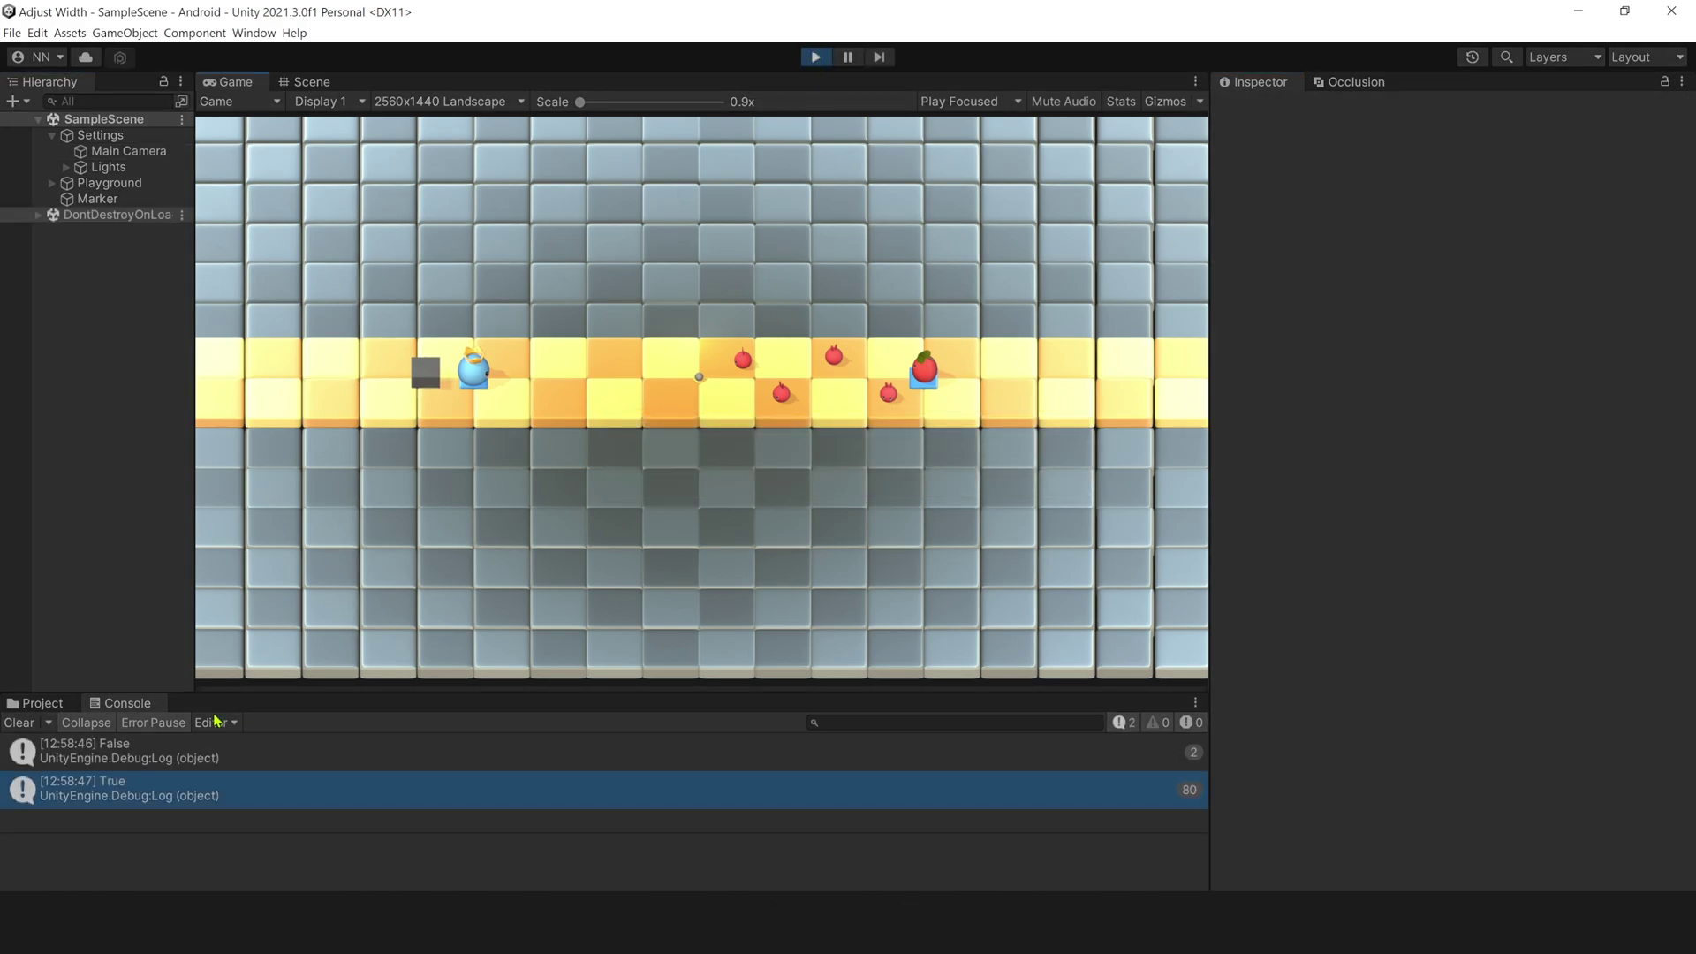
pyautogui.click(19, 722)
pyautogui.click(163, 760)
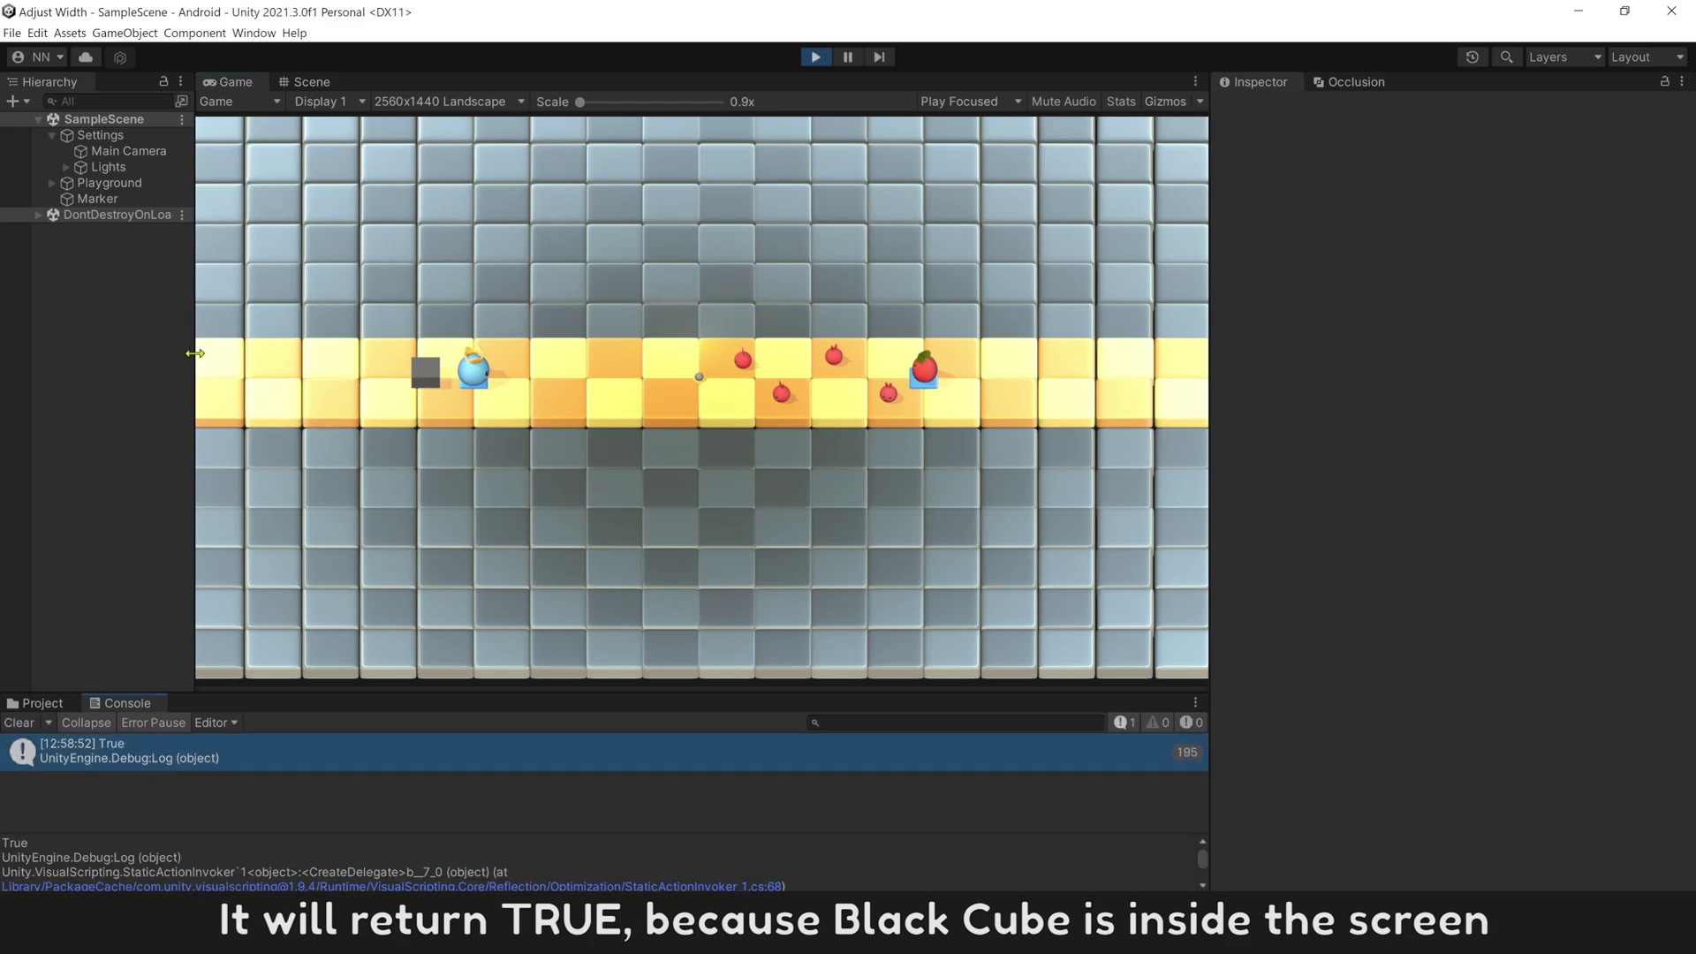
# Shrink Main Camera's orthographic Size from 9.61 down to 2.23 during play.
pyautogui.click(130, 153)
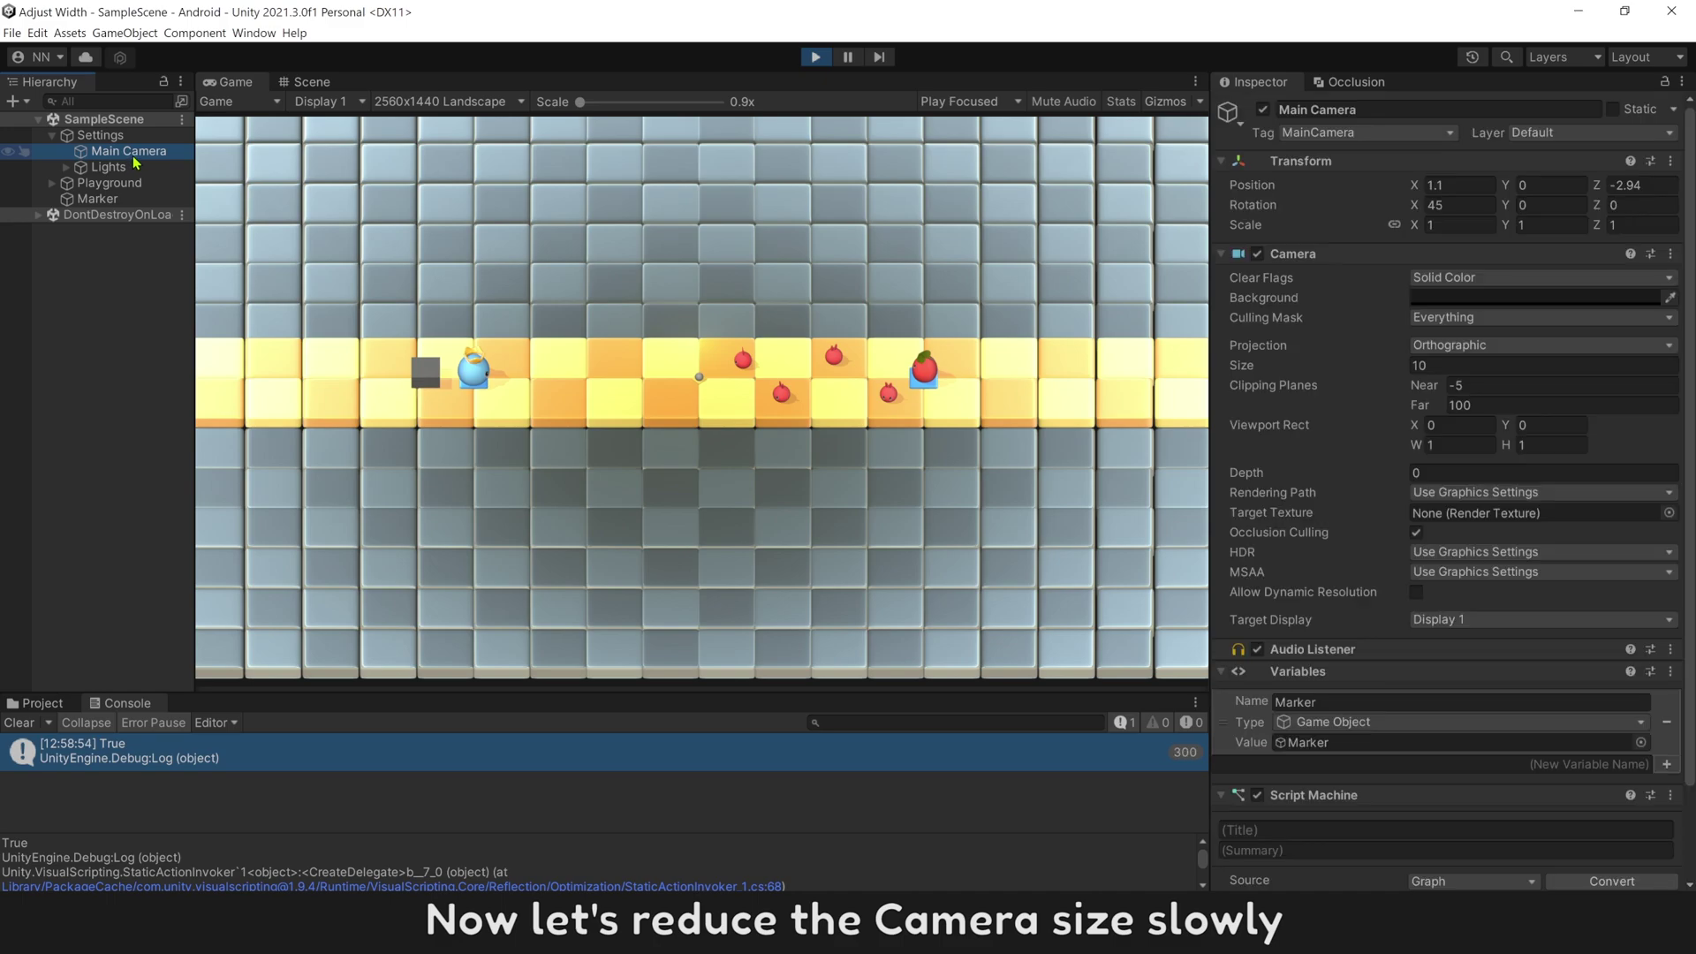
pyautogui.click(1396, 367)
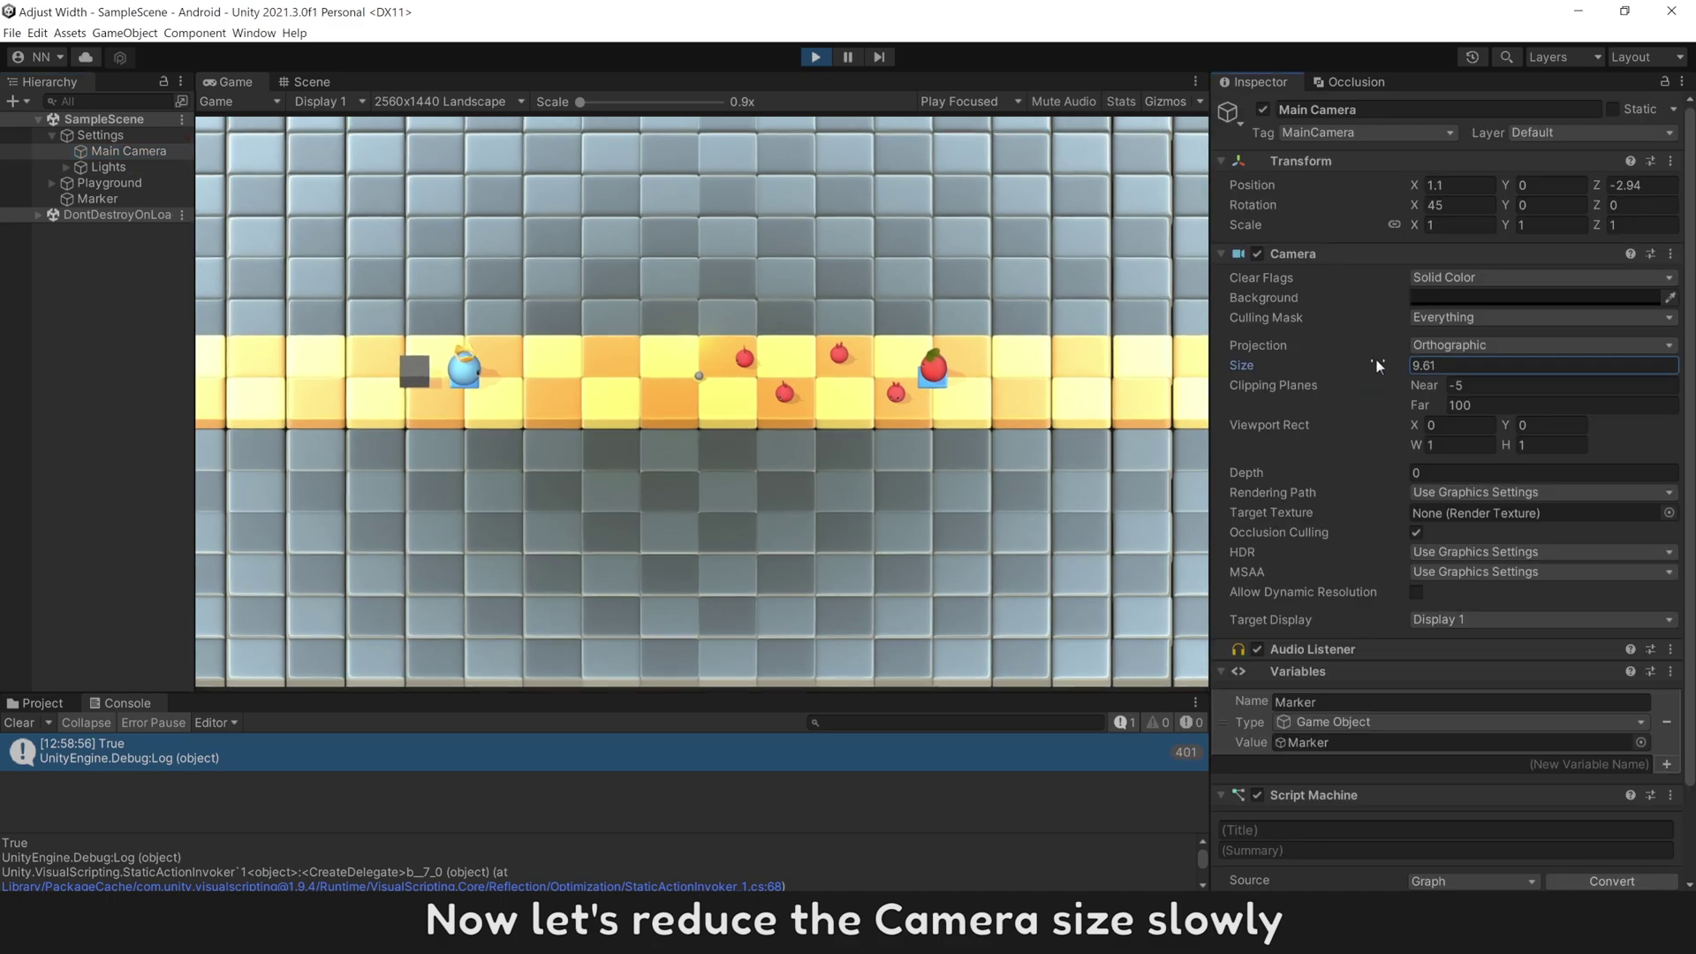
pyautogui.moveTo(1376, 366); pyautogui.dragTo(1233, 364)
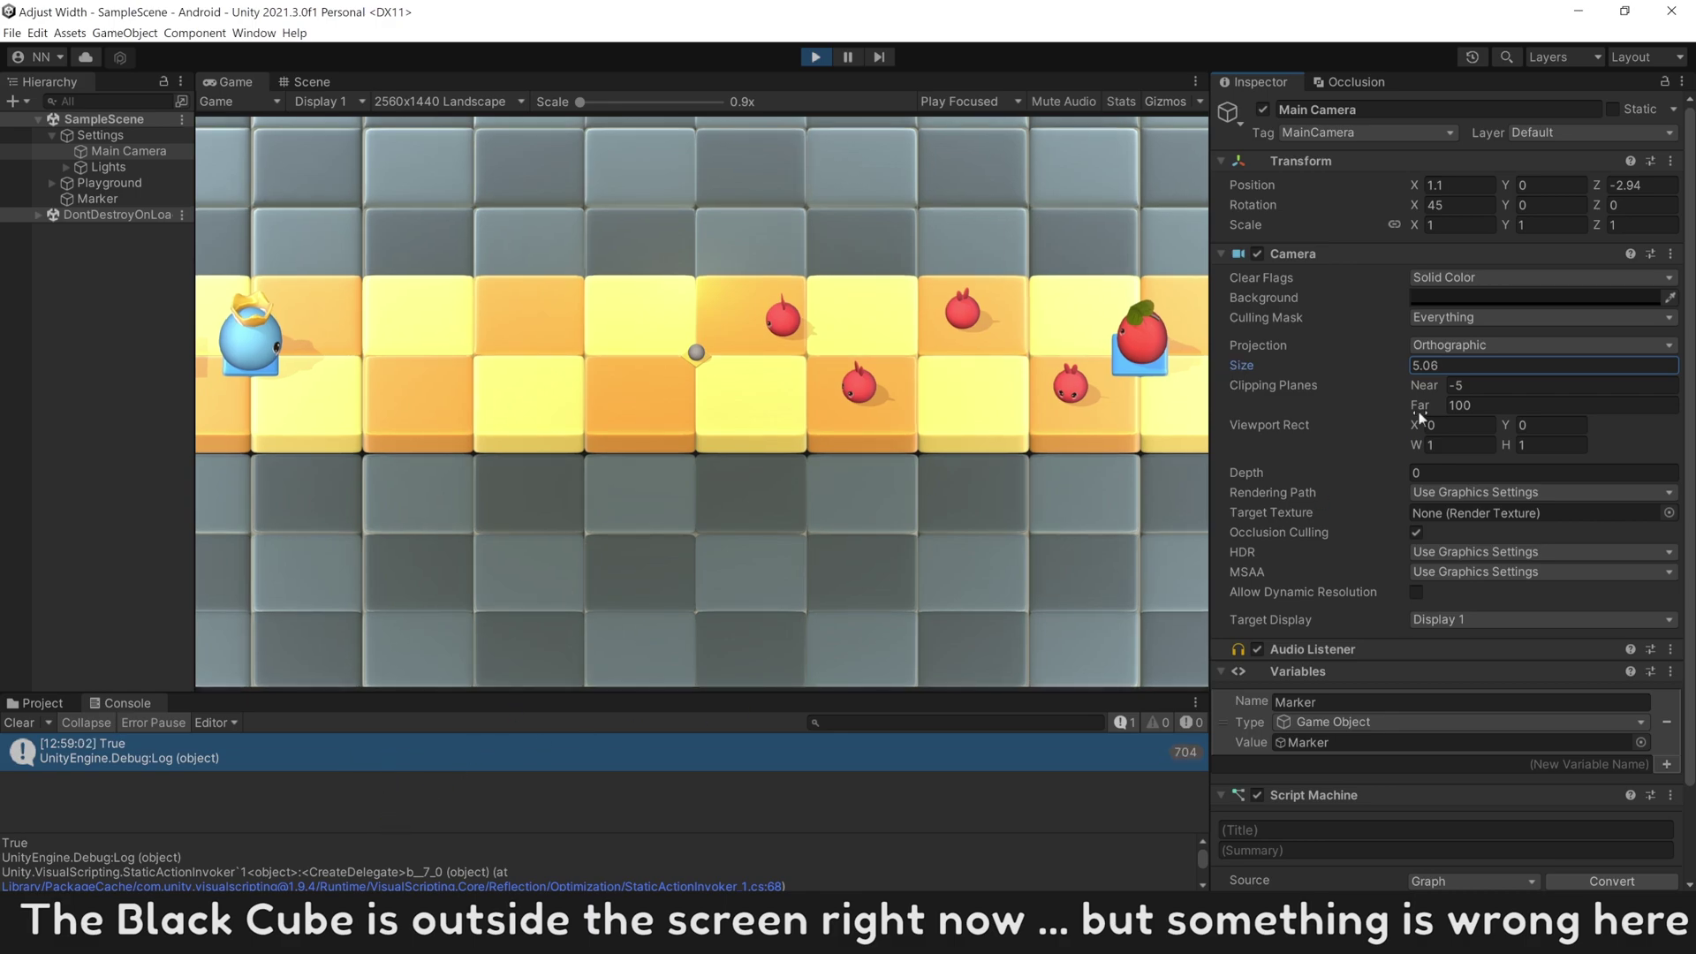
pyautogui.moveTo(1395, 367); pyautogui.dragTo(1361, 375)
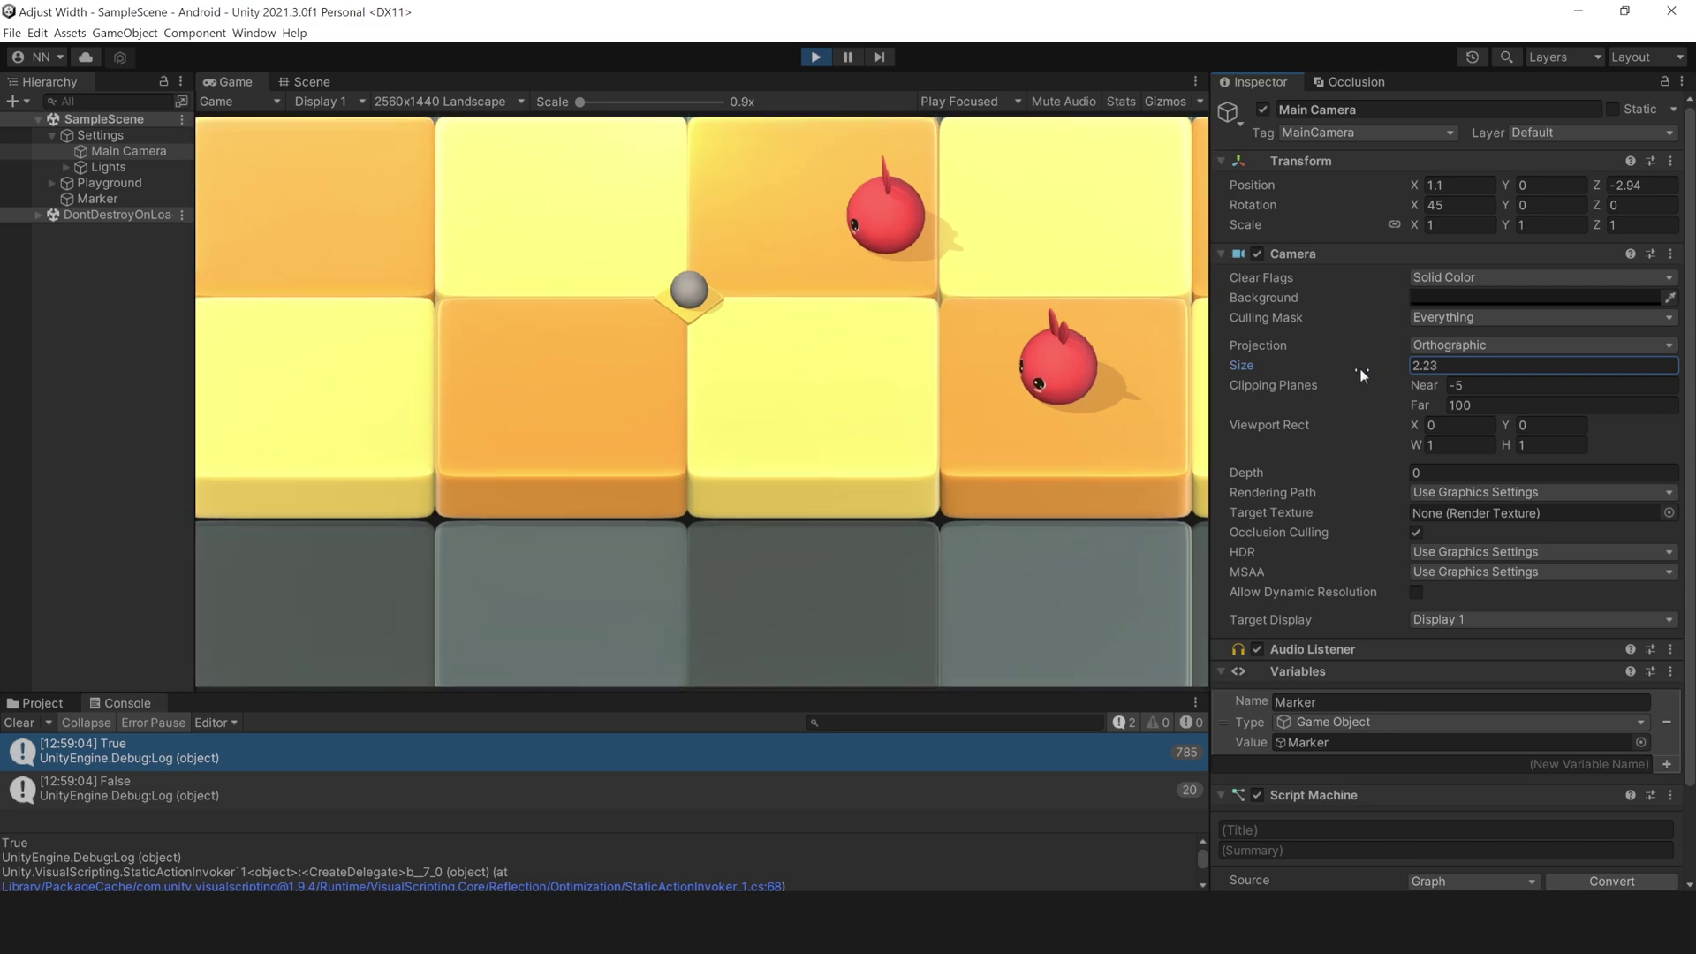
# Inspect the False visibility log entry and clear the Console.
pyautogui.click(152, 797)
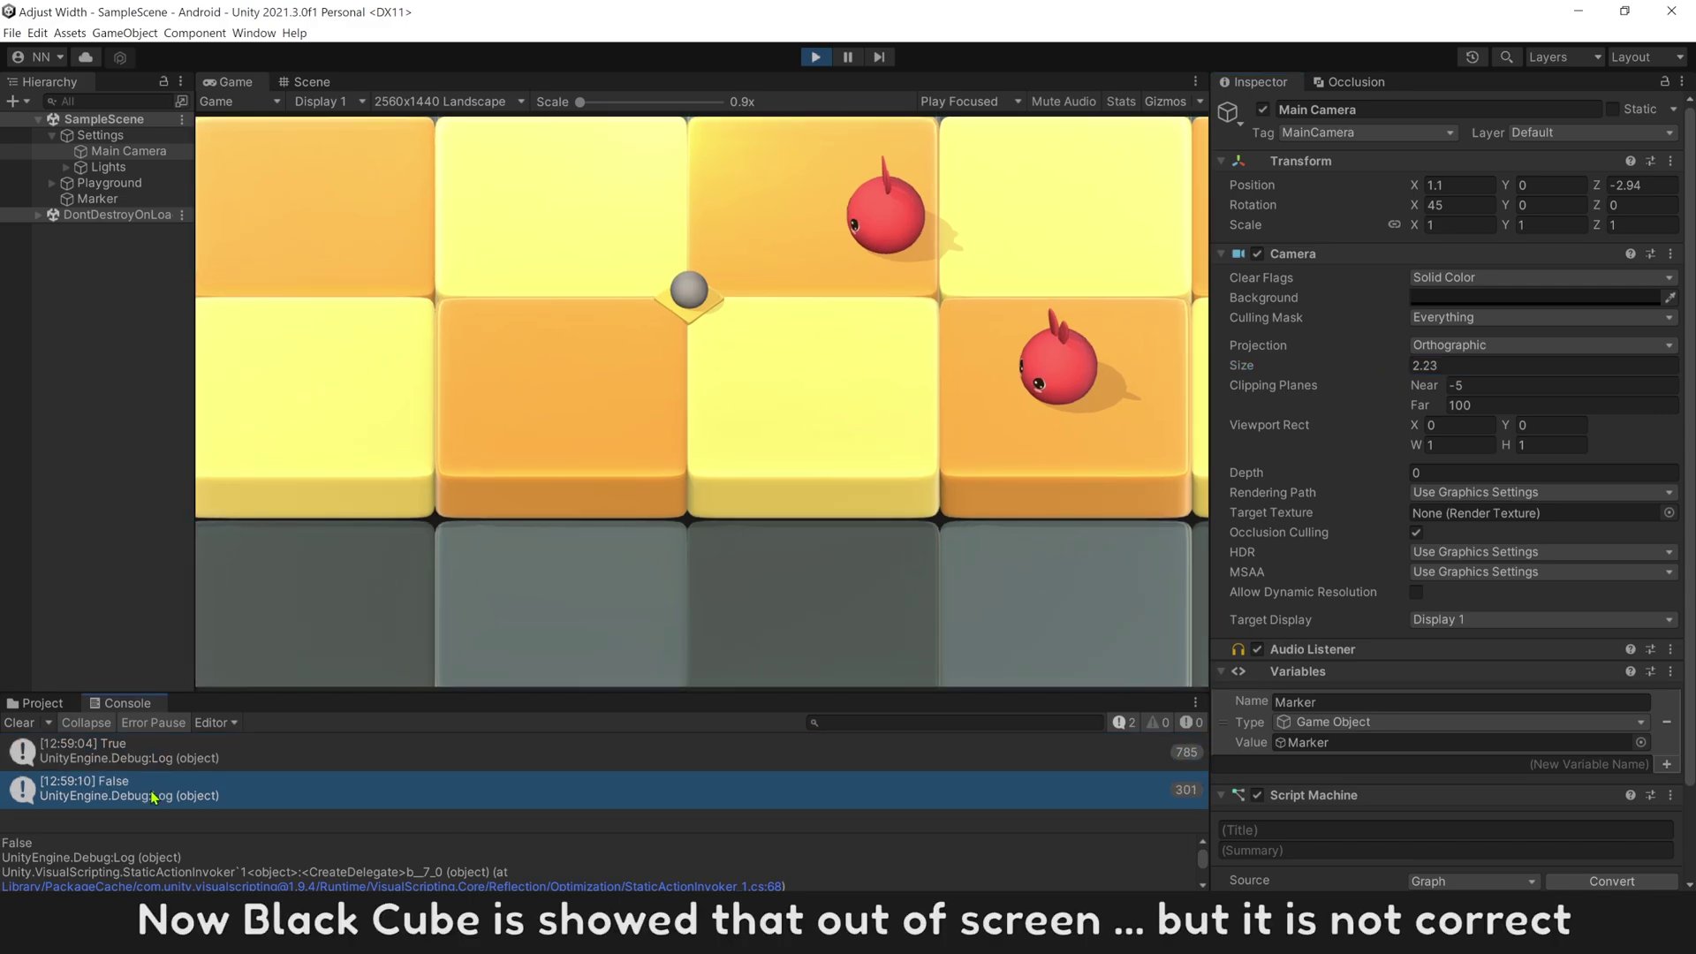
pyautogui.click(21, 722)
pyautogui.click(113, 753)
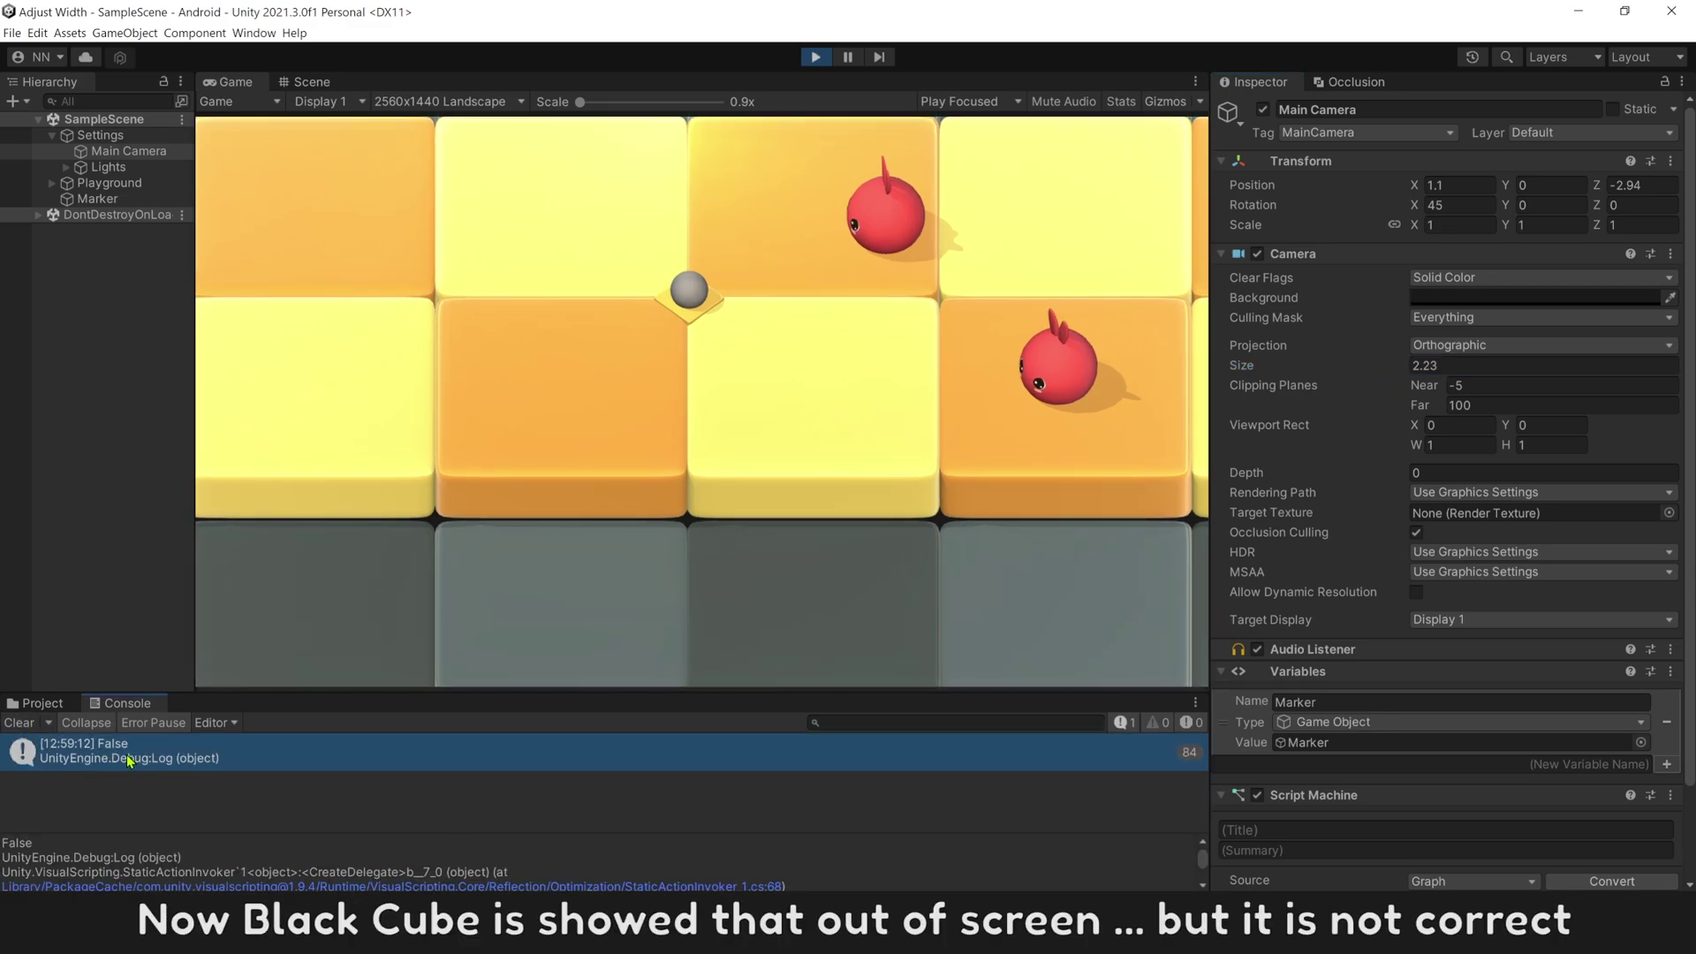
# Set the Marker cube's Mesh Renderer Cast Shadows to Off, then reselect Main Camera.
pyautogui.click(98, 198)
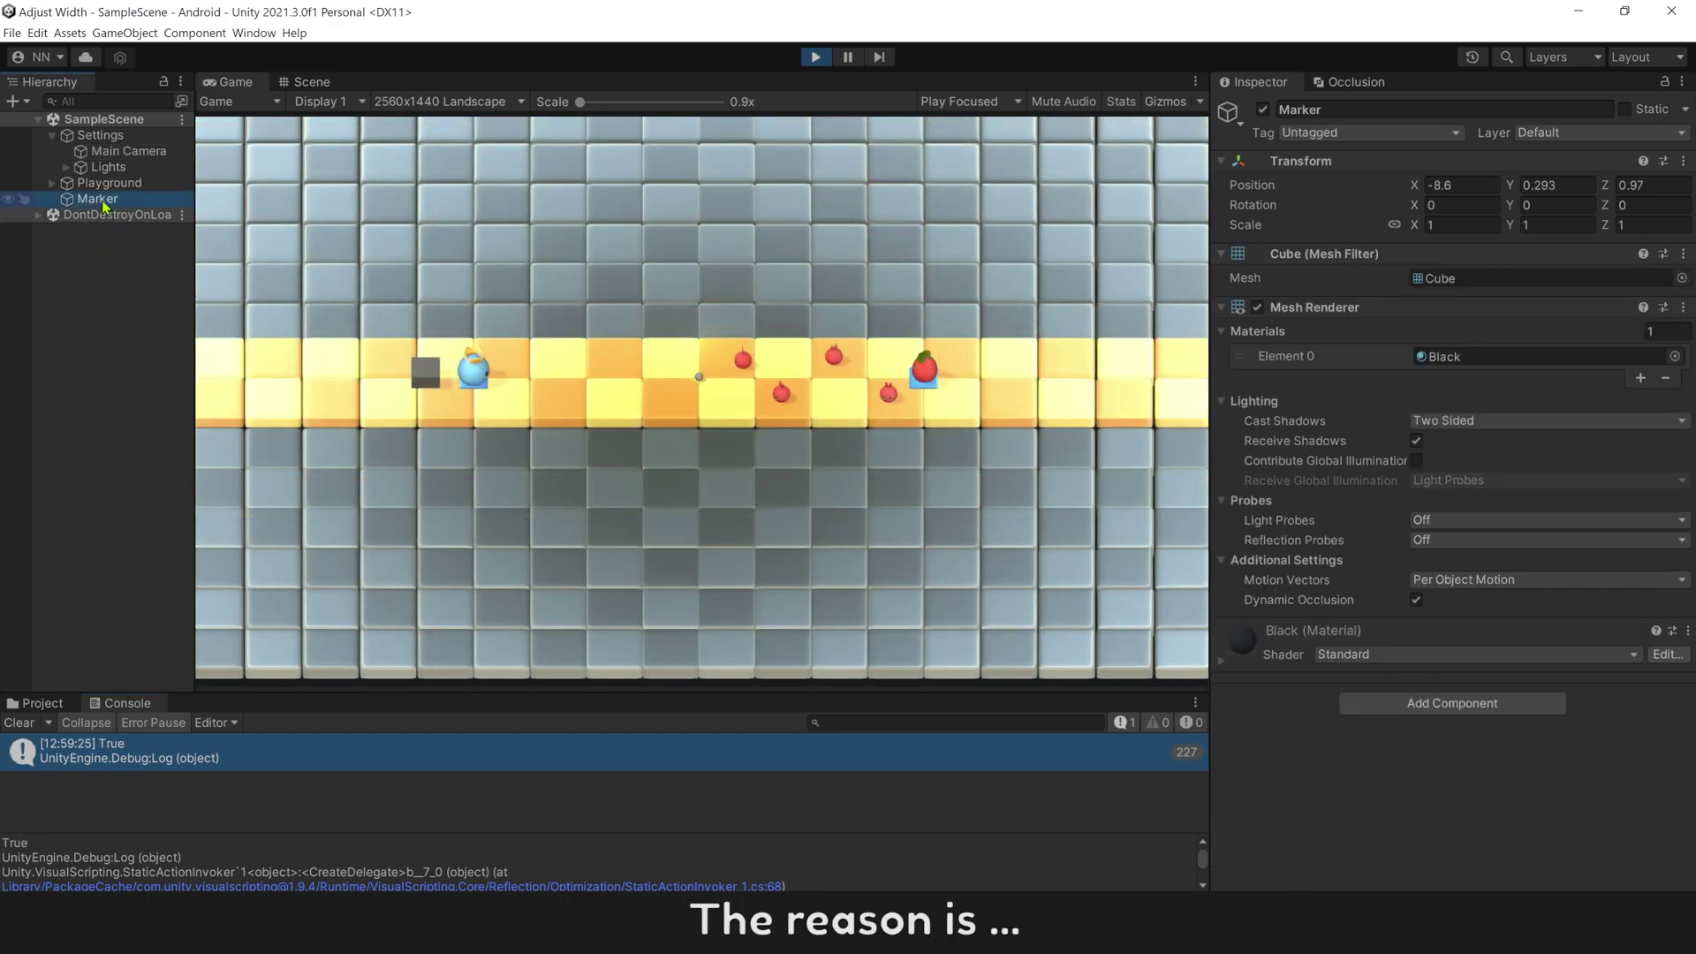
pyautogui.click(1442, 421)
pyautogui.click(1444, 433)
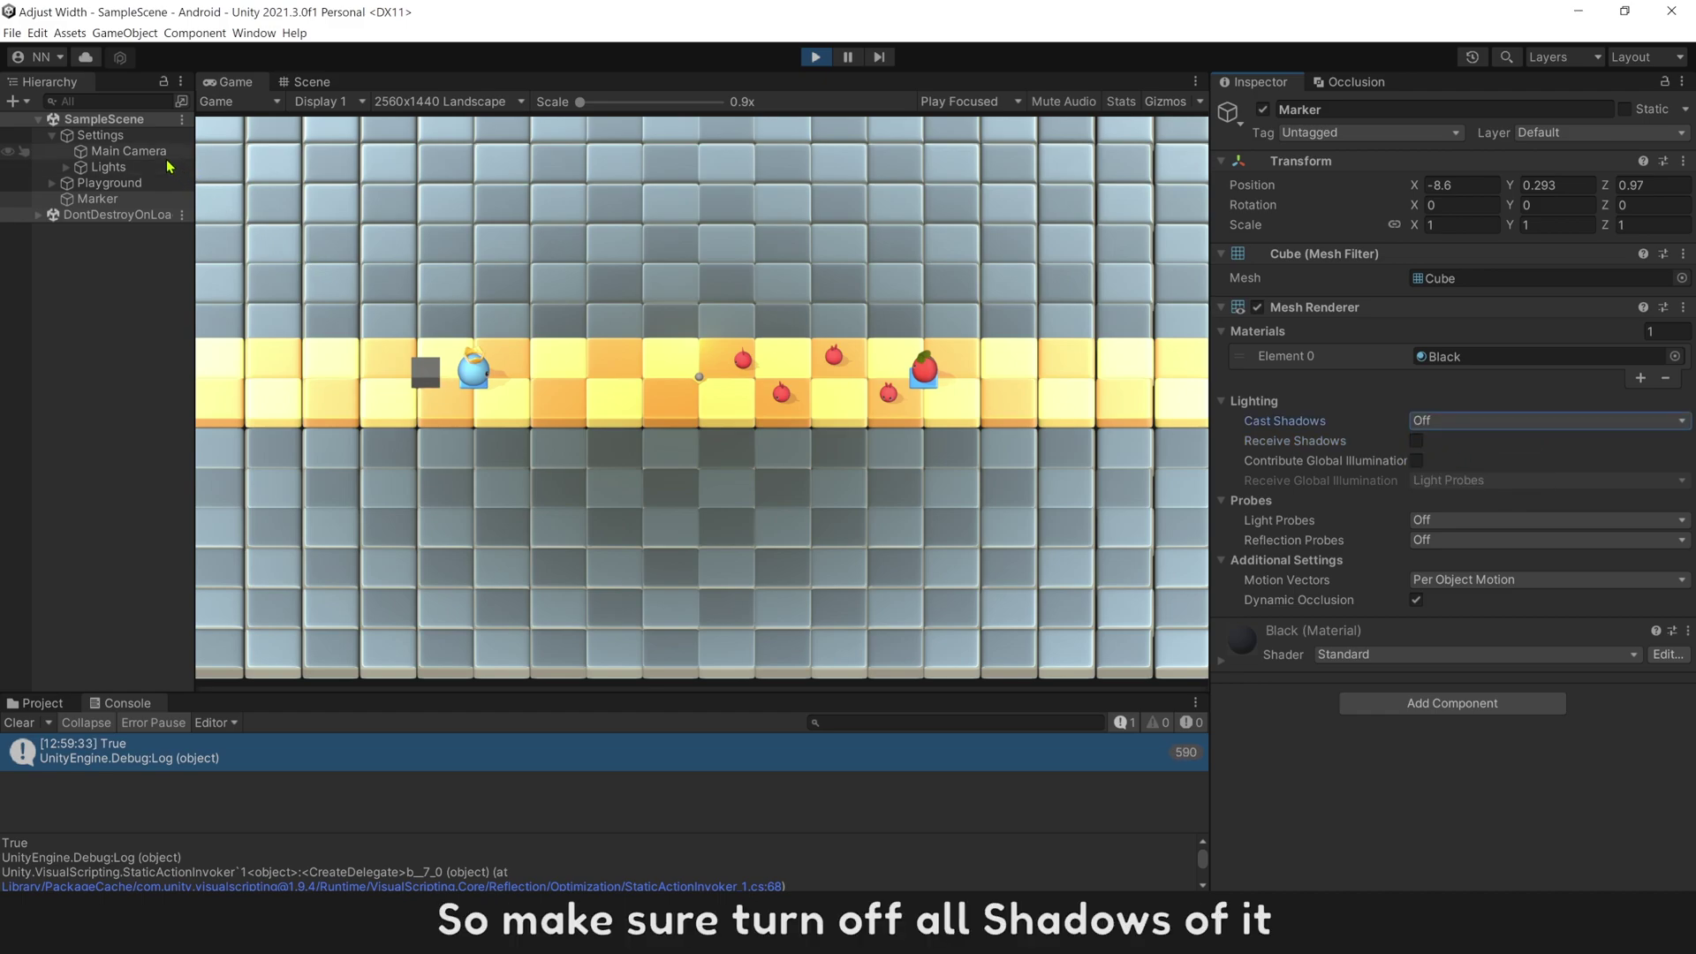
pyautogui.click(133, 151)
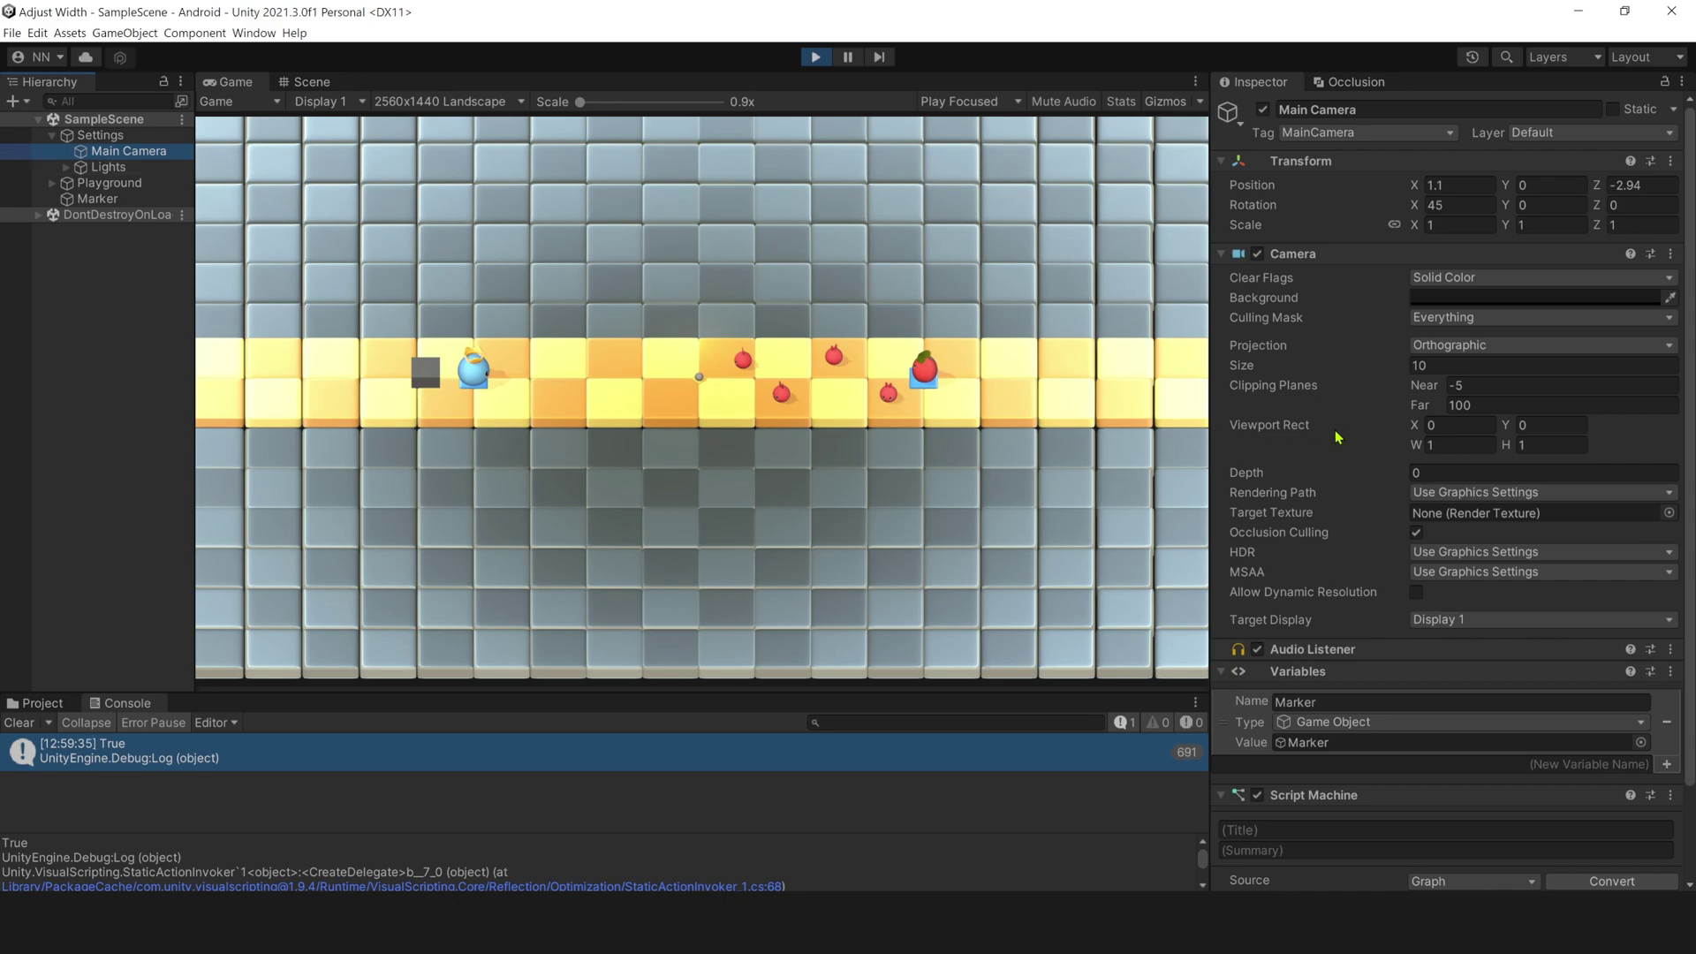
# In Play mode shrink the camera size from 10 to about 5.16 and clear the Console.
pyautogui.moveTo(1388, 369); pyautogui.dragTo(1319, 376)
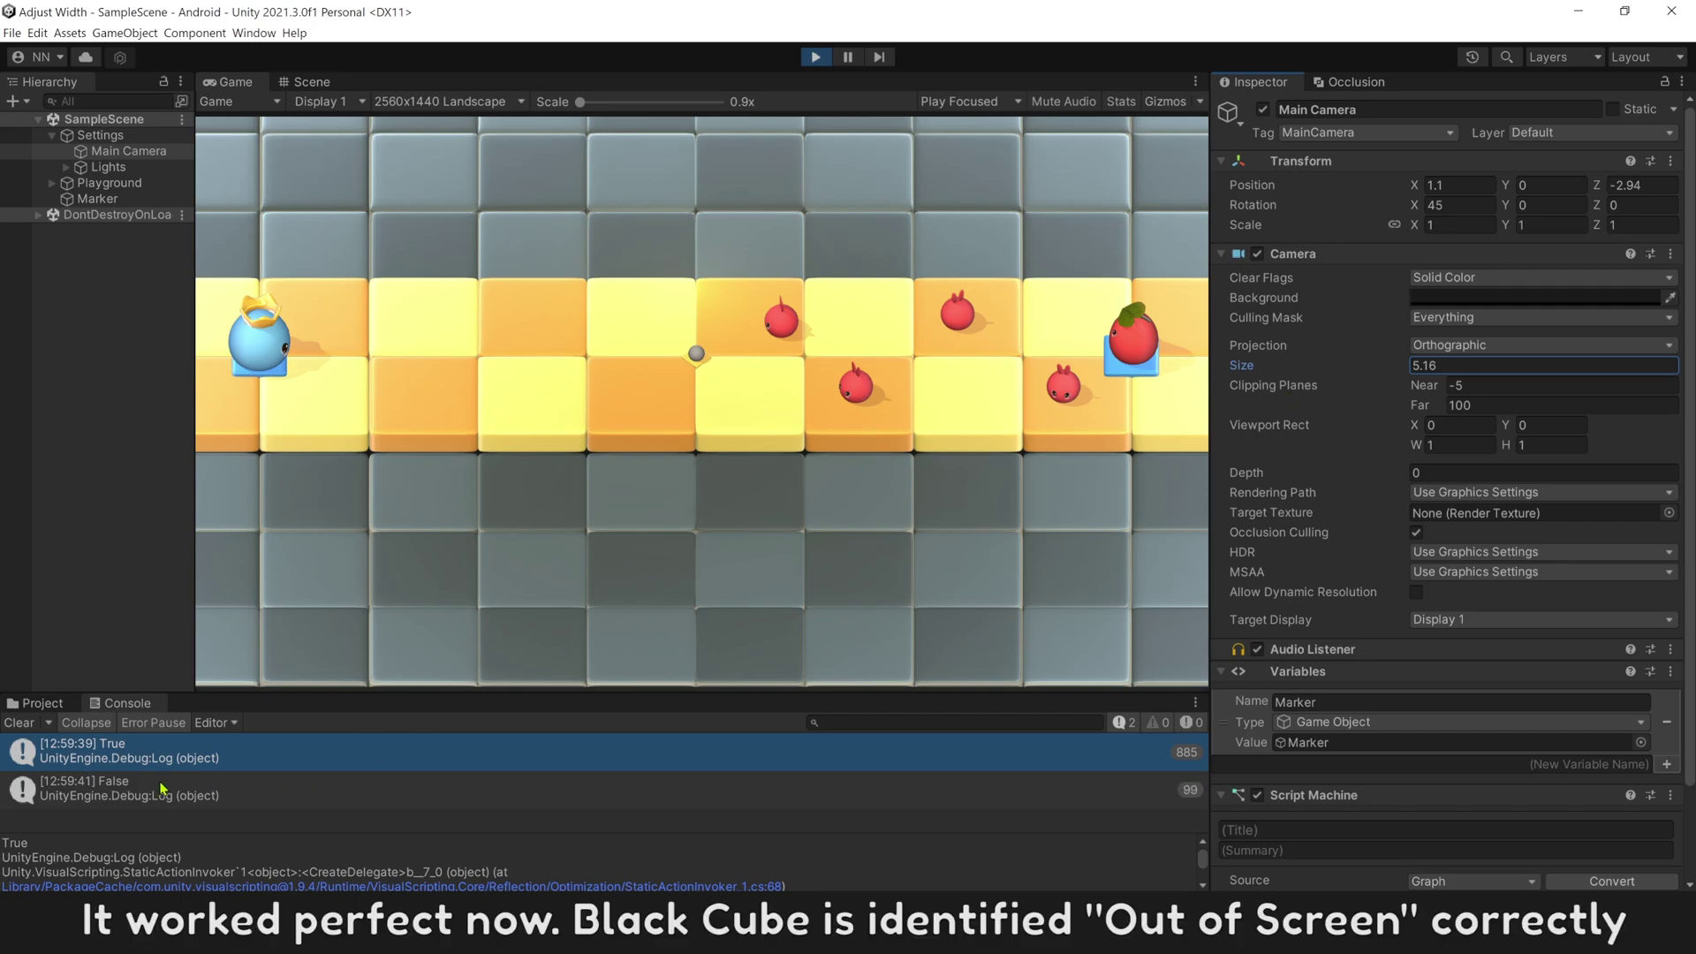
pyautogui.click(19, 722)
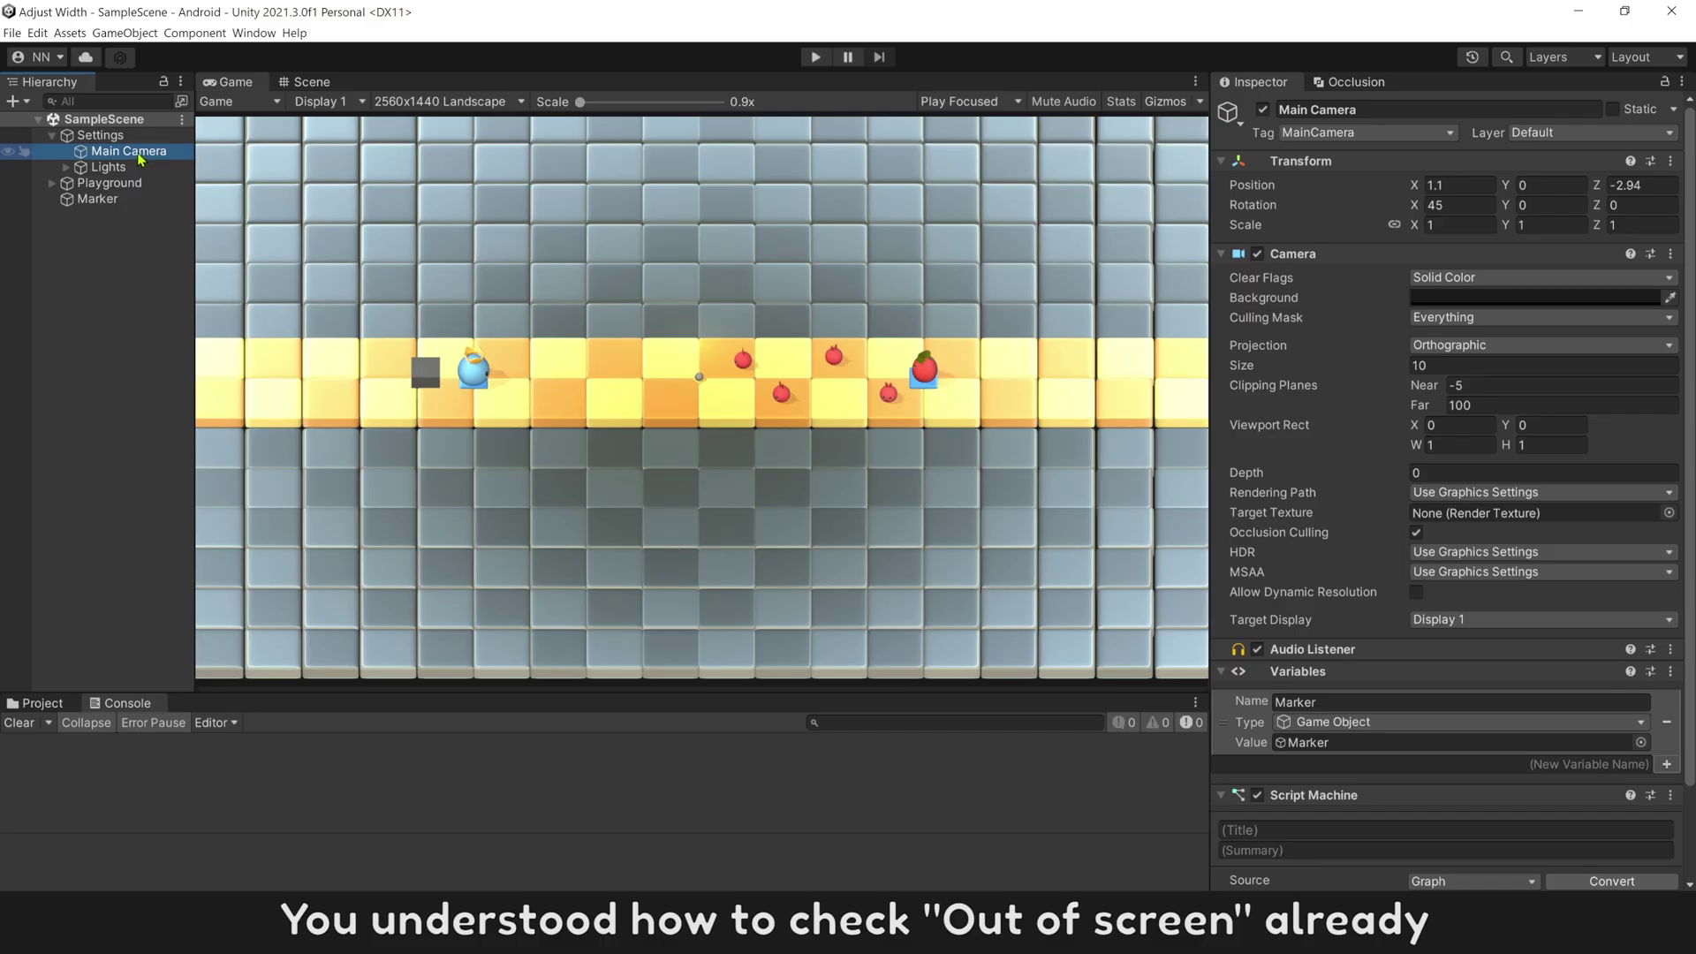
pyautogui.scroll(-2, 1284, 421)
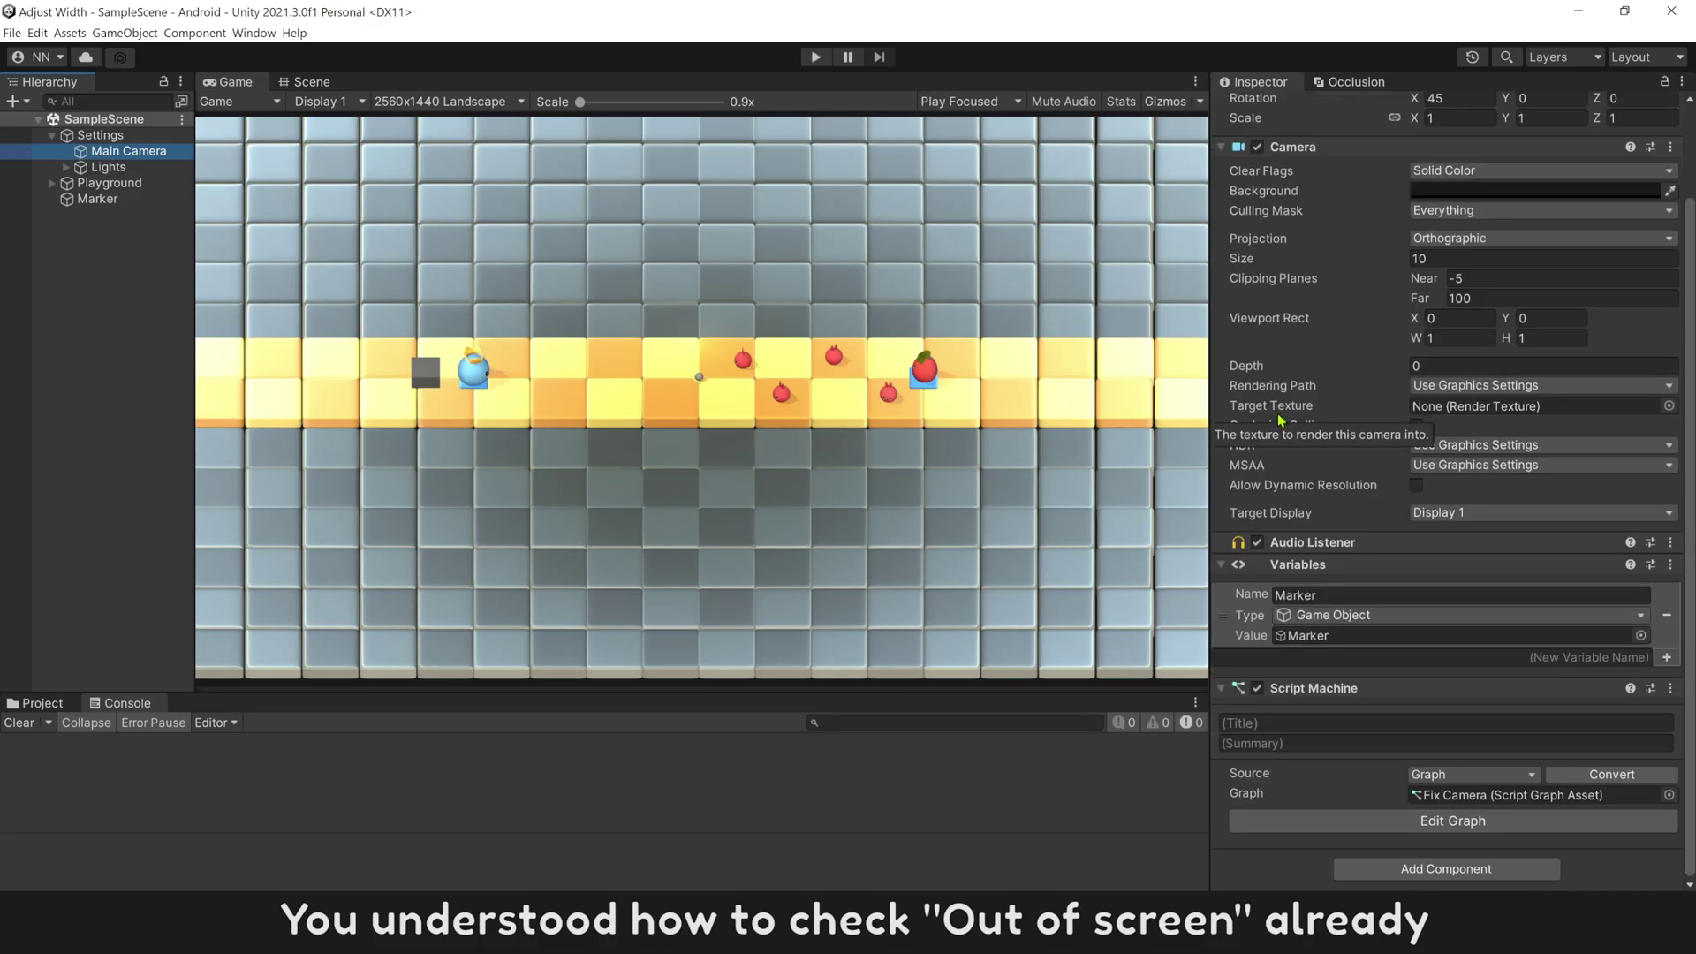
# In the Fix Camera graph add a Boolean variable 'is Fixing Camera' and drop its Get Variable node onto the canvas.
pyautogui.click(1472, 817)
pyautogui.write('is Fix')
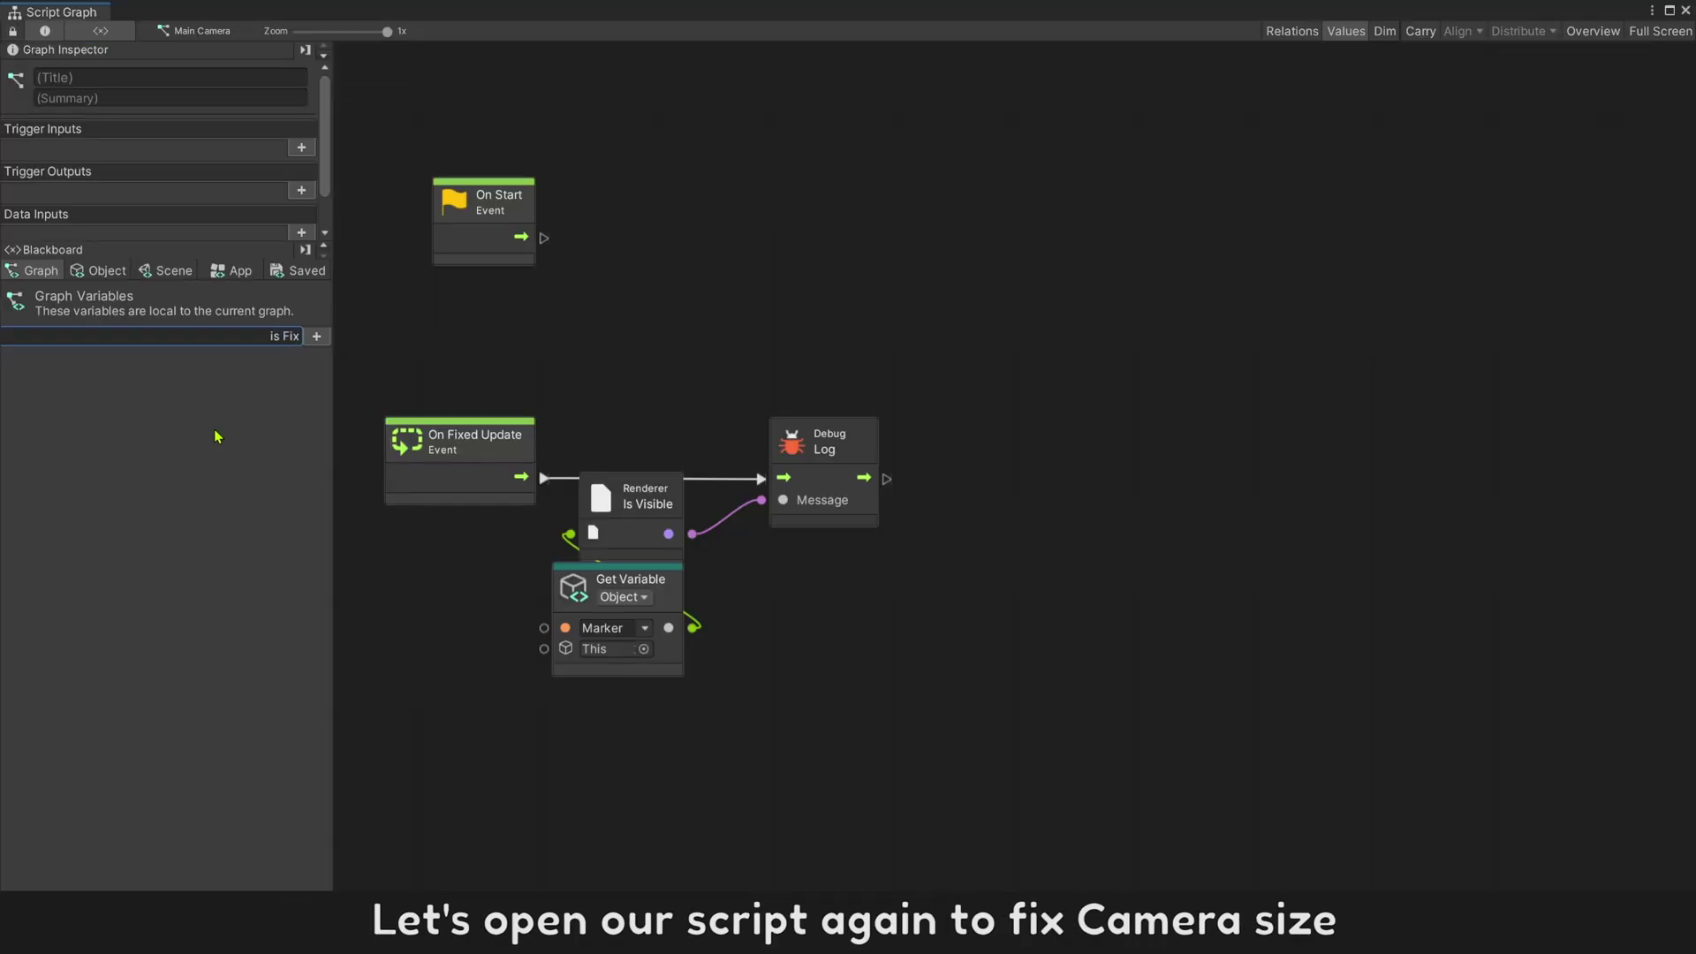
pyautogui.write('ing Camera')
pyautogui.press('Return')
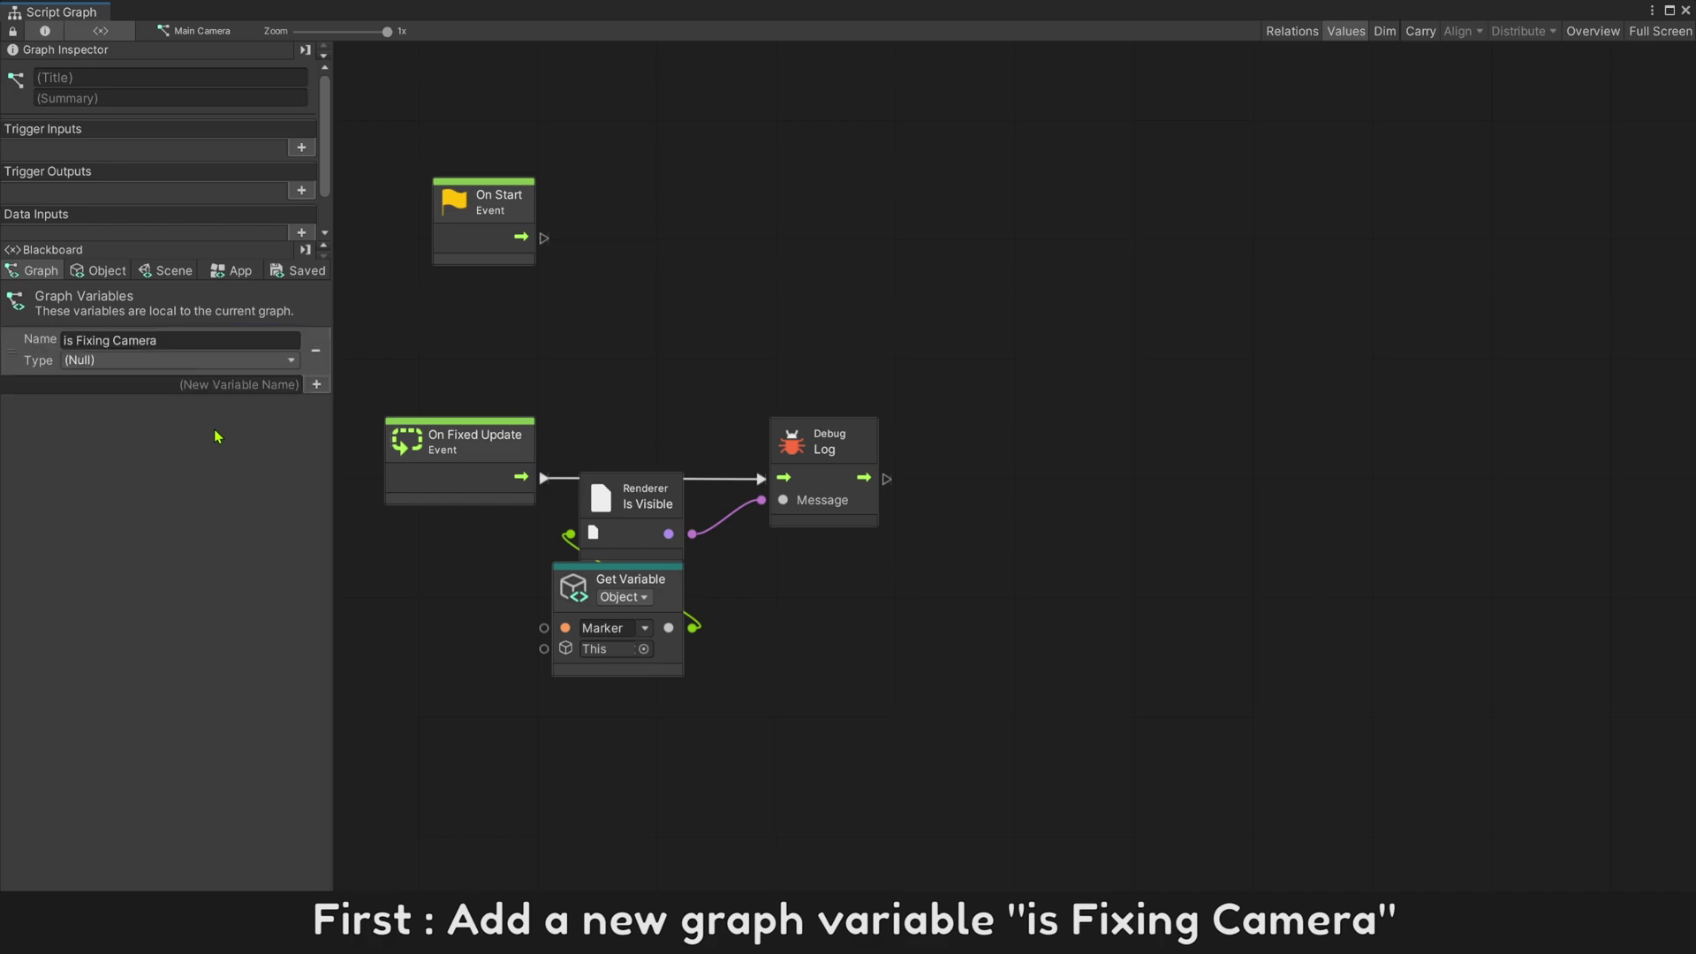
pyautogui.click(232, 358)
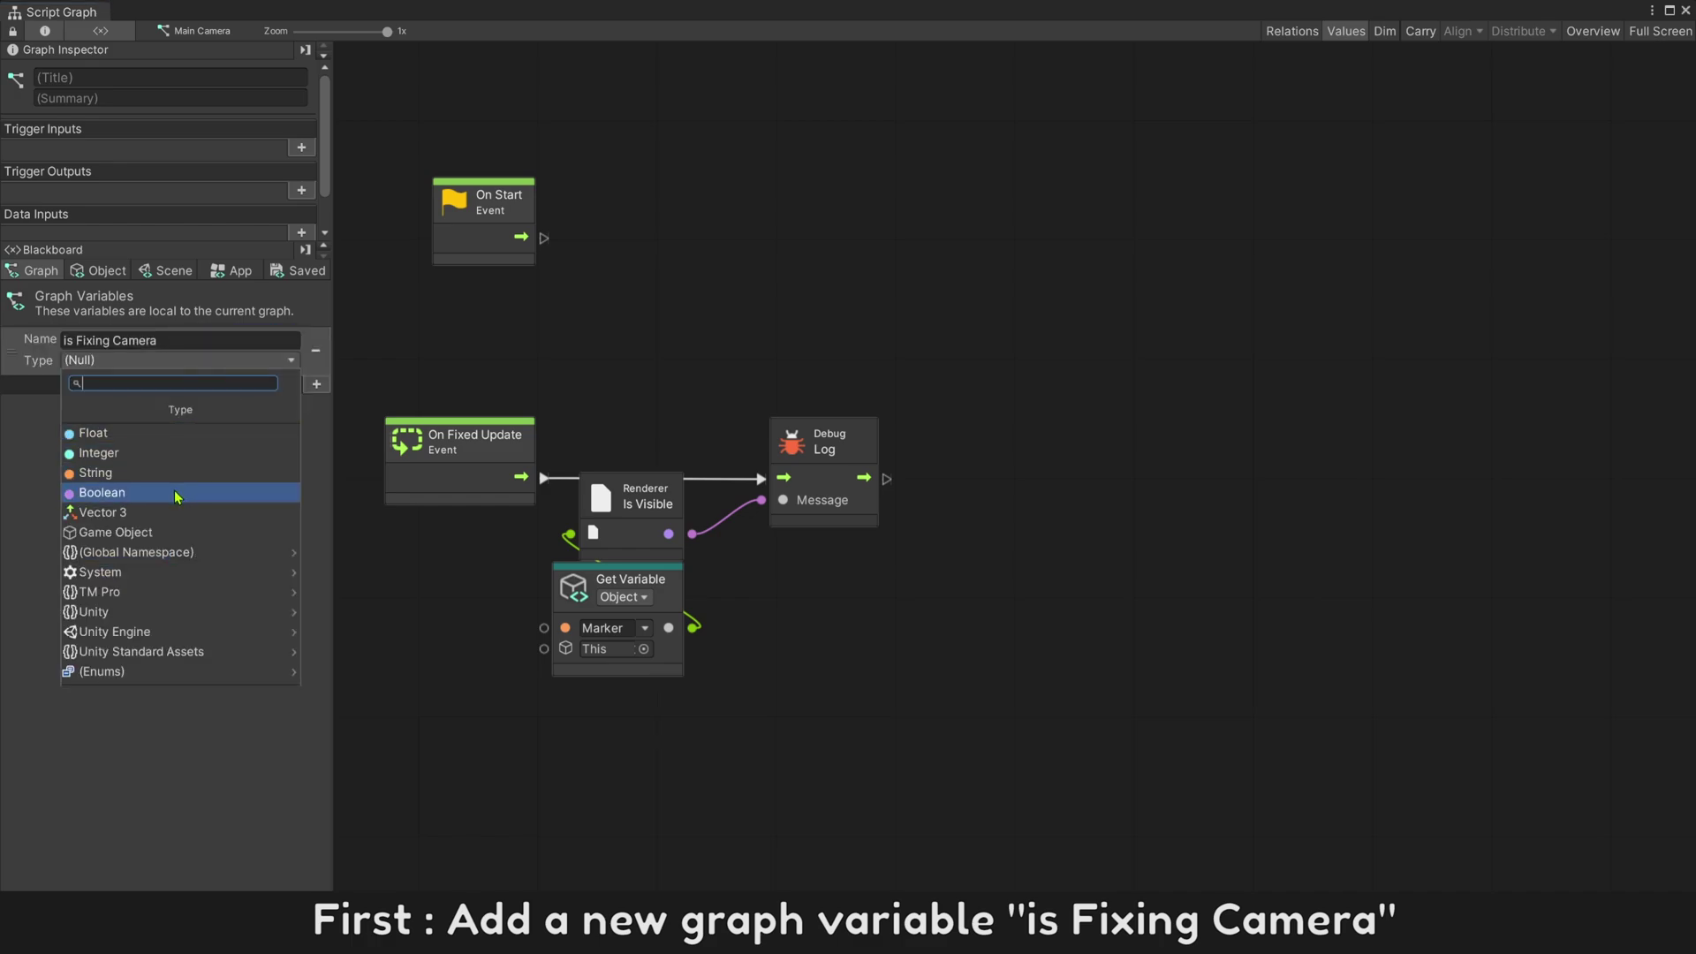
pyautogui.click(175, 494)
pyautogui.moveTo(14, 351); pyautogui.dragTo(583, 597)
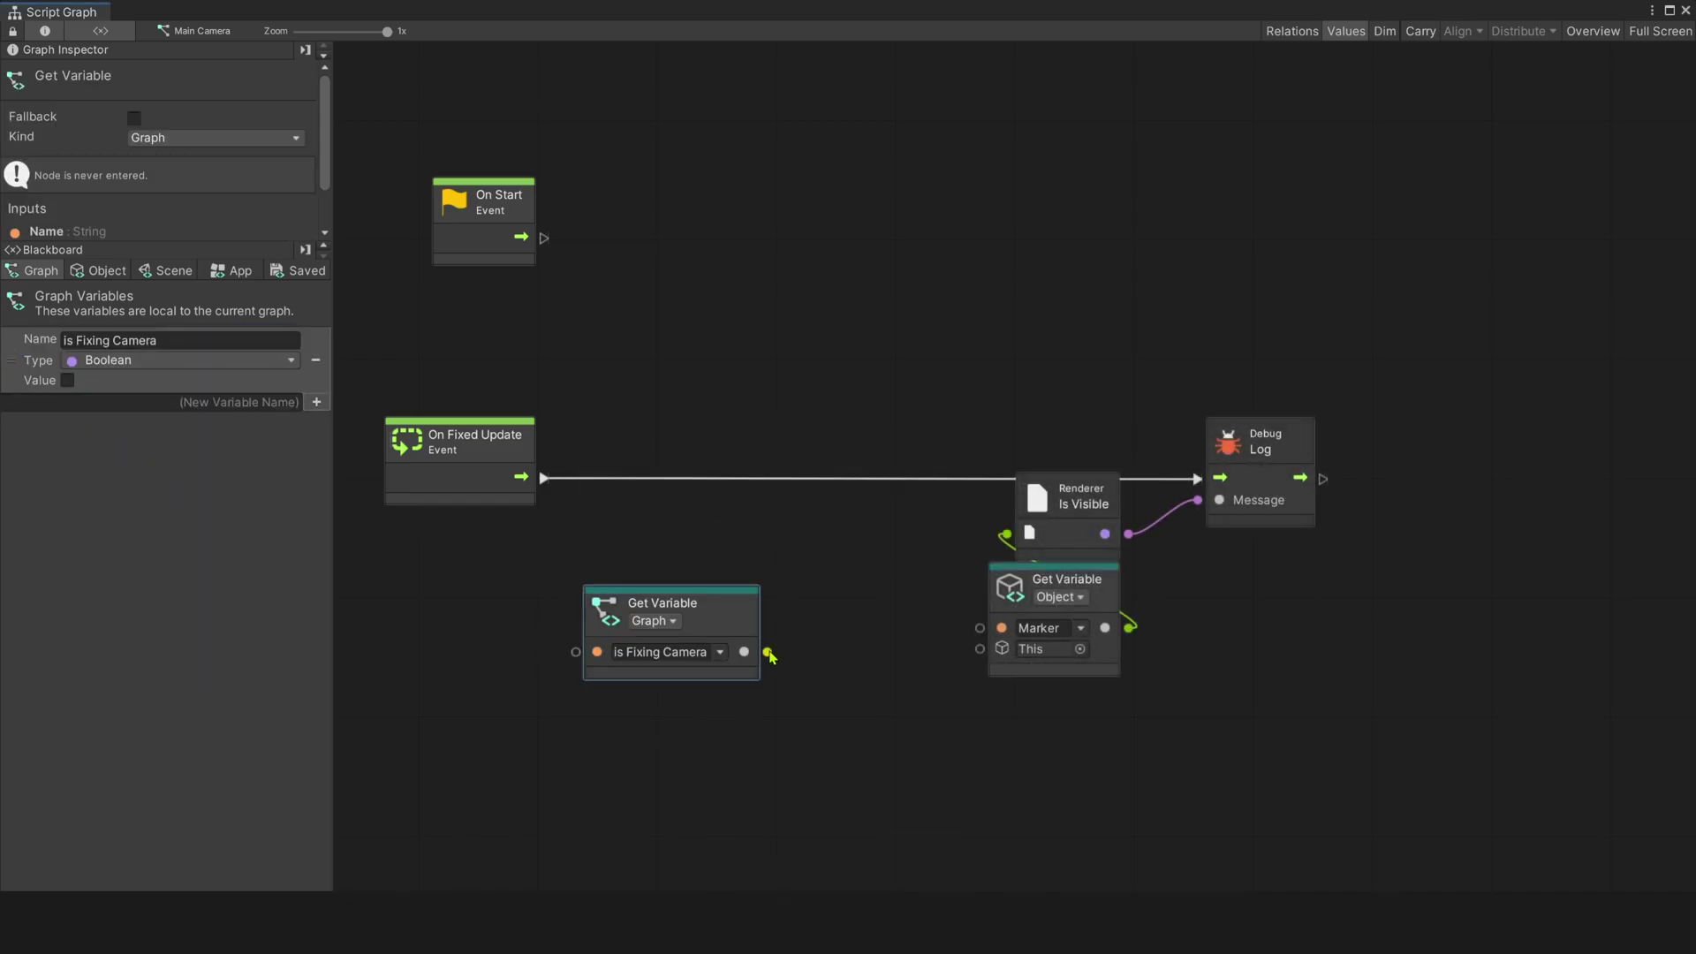
pyautogui.write('b')
# Feed is Fixing Camera into an If node beside On Fixed Update, shifting the visibility nodes right.
pyautogui.moveTo(744, 651)
pyautogui.mouseDown()
pyautogui.moveTo(801, 568)
pyautogui.moveTo(719, 563)
pyautogui.mouseUp()
pyautogui.write('ra')
pyautogui.press('Return')
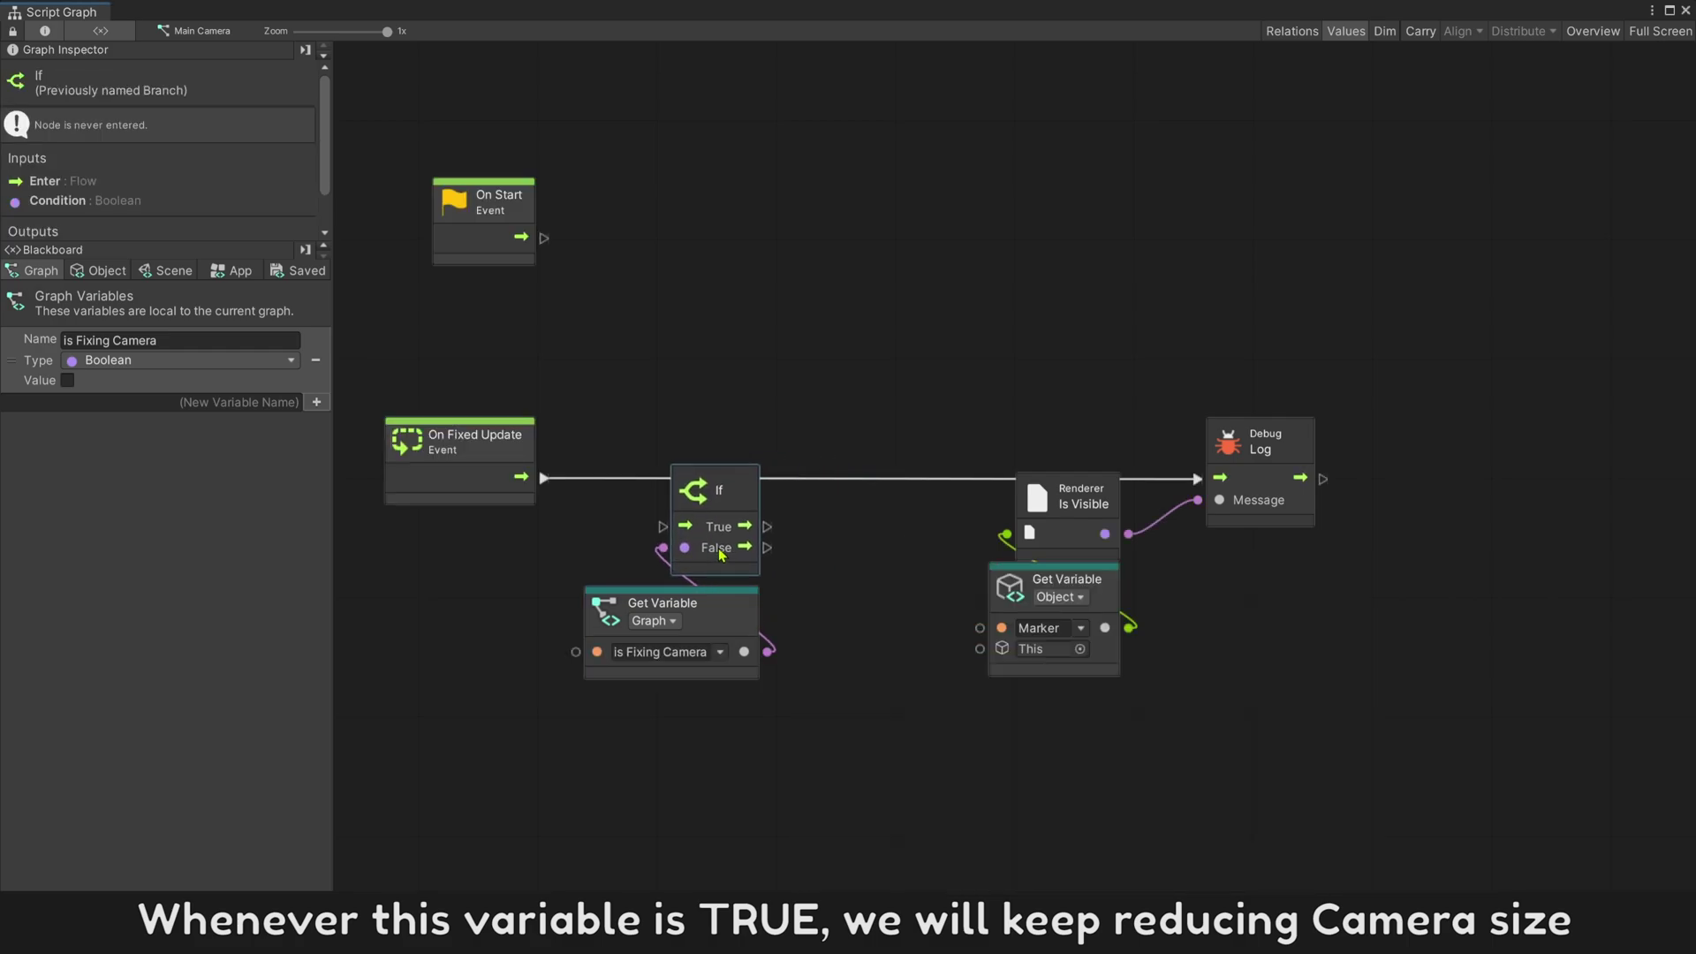
pyautogui.click(689, 603)
pyautogui.keyDown('ctrl'); pyautogui.click(716, 501); pyautogui.keyUp('ctrl')
pyautogui.moveTo(715, 500); pyautogui.dragTo(643, 443)
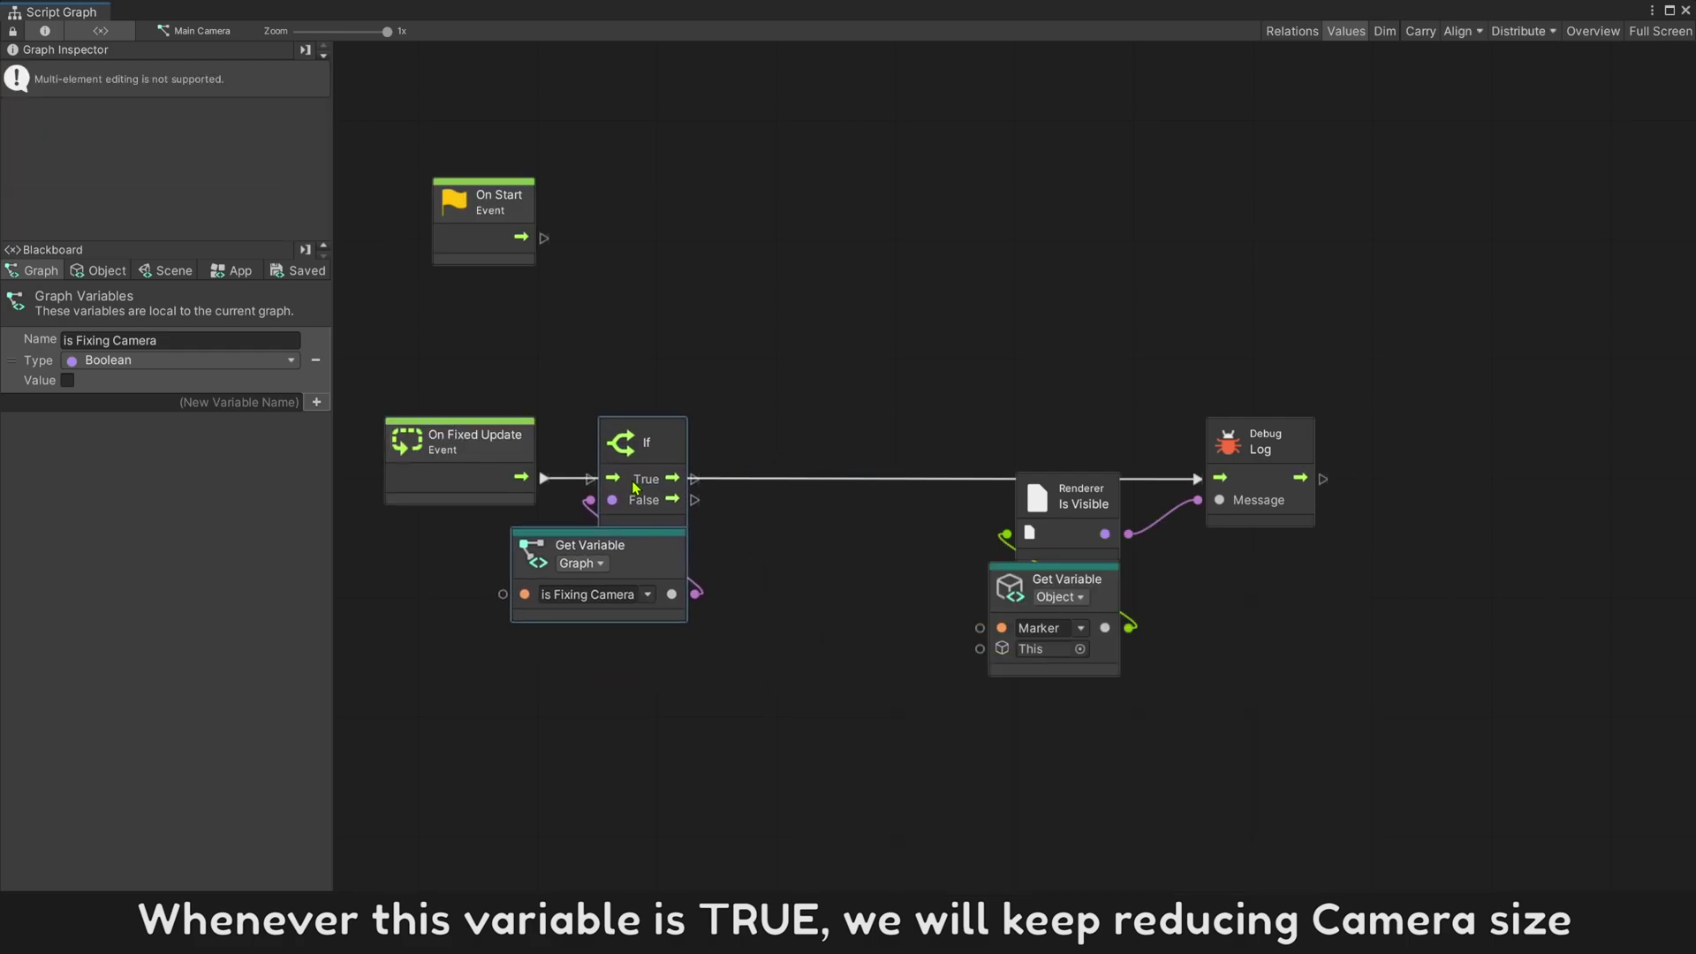
pyautogui.moveTo(986, 401); pyautogui.dragTo(1391, 700)
pyautogui.moveTo(1260, 443); pyautogui.dragTo(1603, 444)
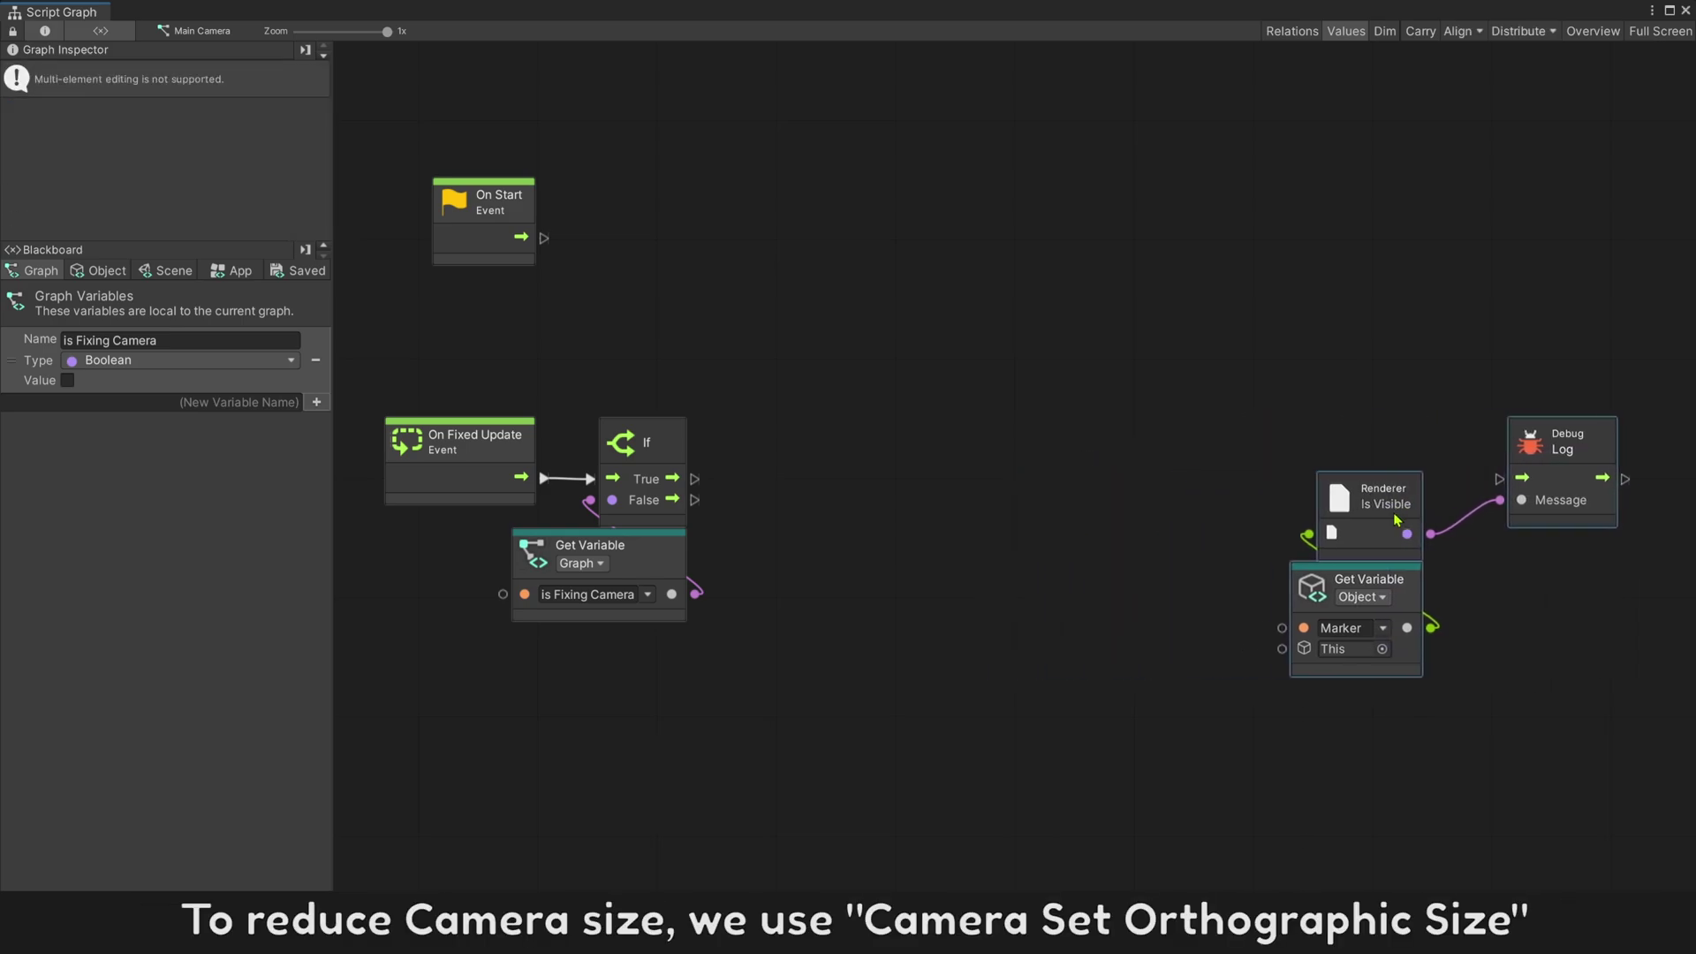
pyautogui.click(773, 500)
# Add a Camera Set Orthographic Size node driven by the If's True branch.
pyautogui.rightClick(773, 499)
pyautogui.write('camera')
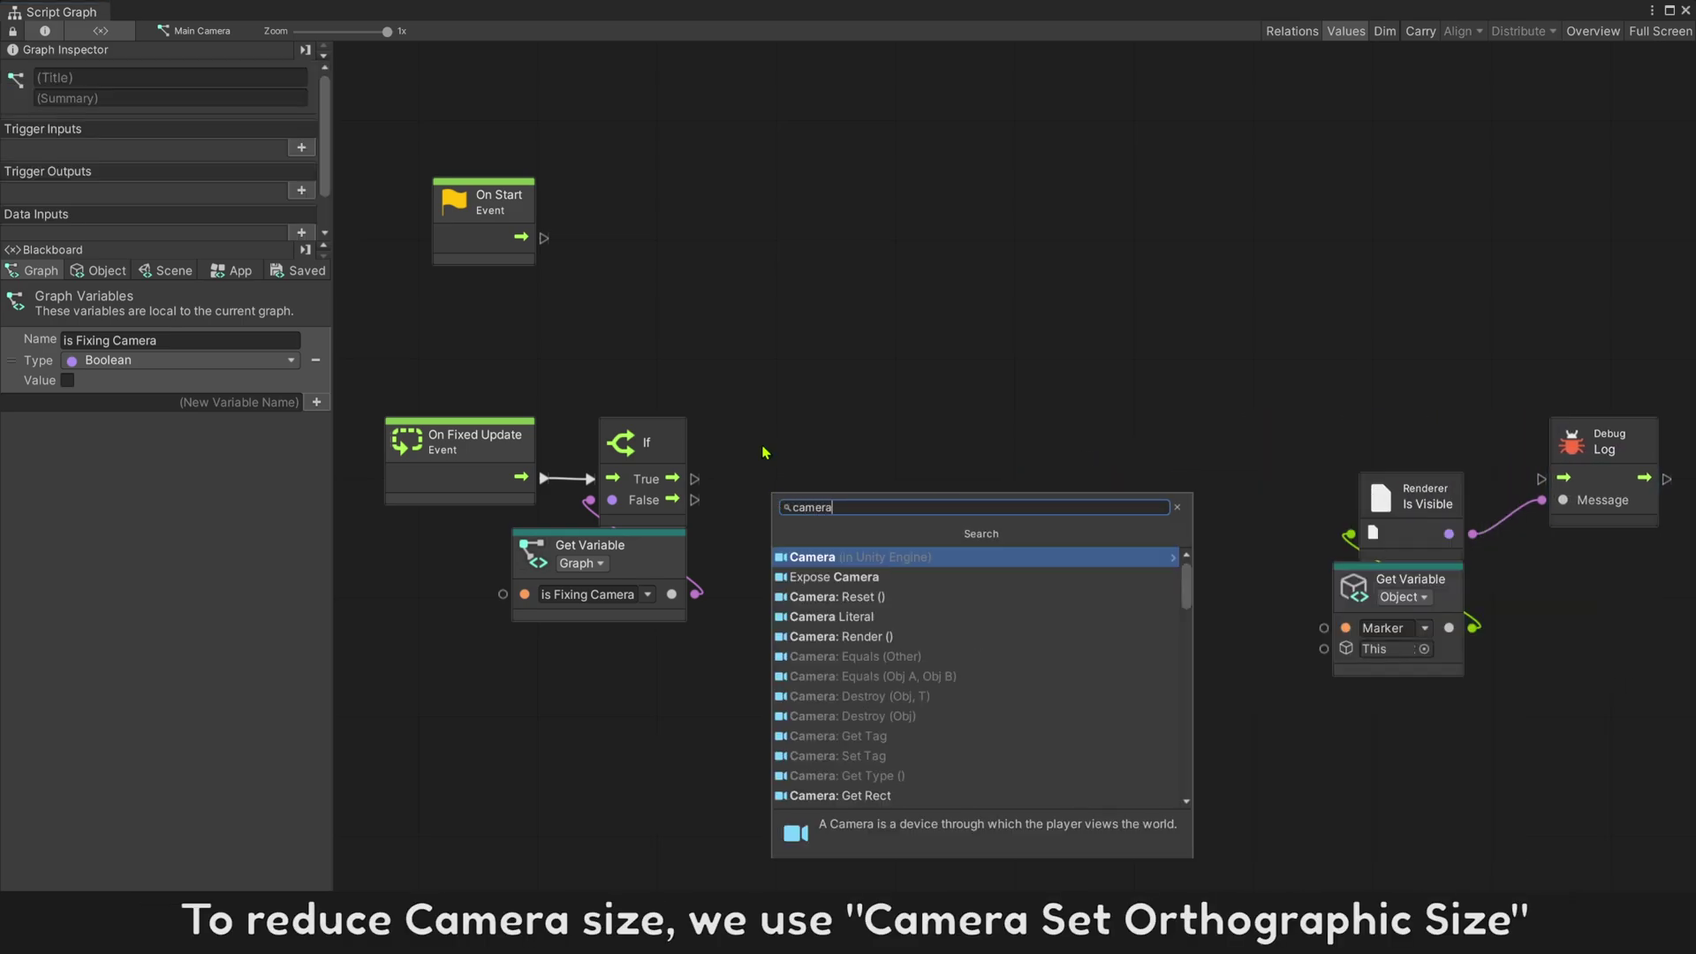
pyautogui.write('orth')
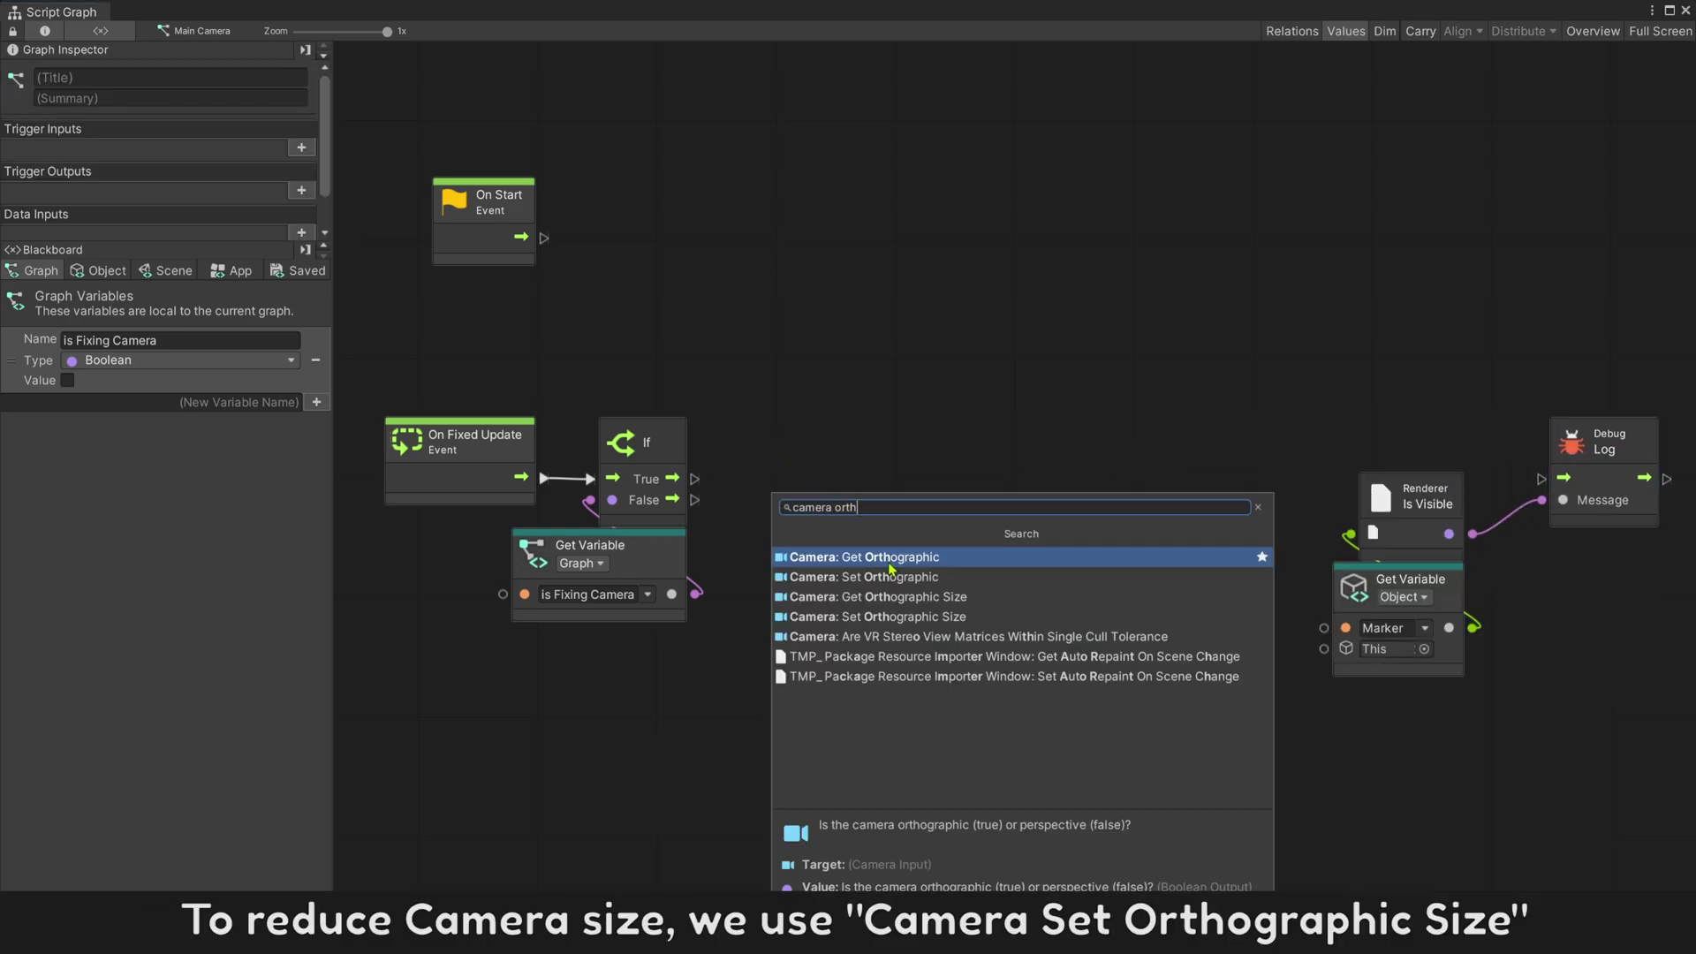
pyautogui.click(894, 625)
pyautogui.moveTo(845, 549); pyautogui.dragTo(835, 477)
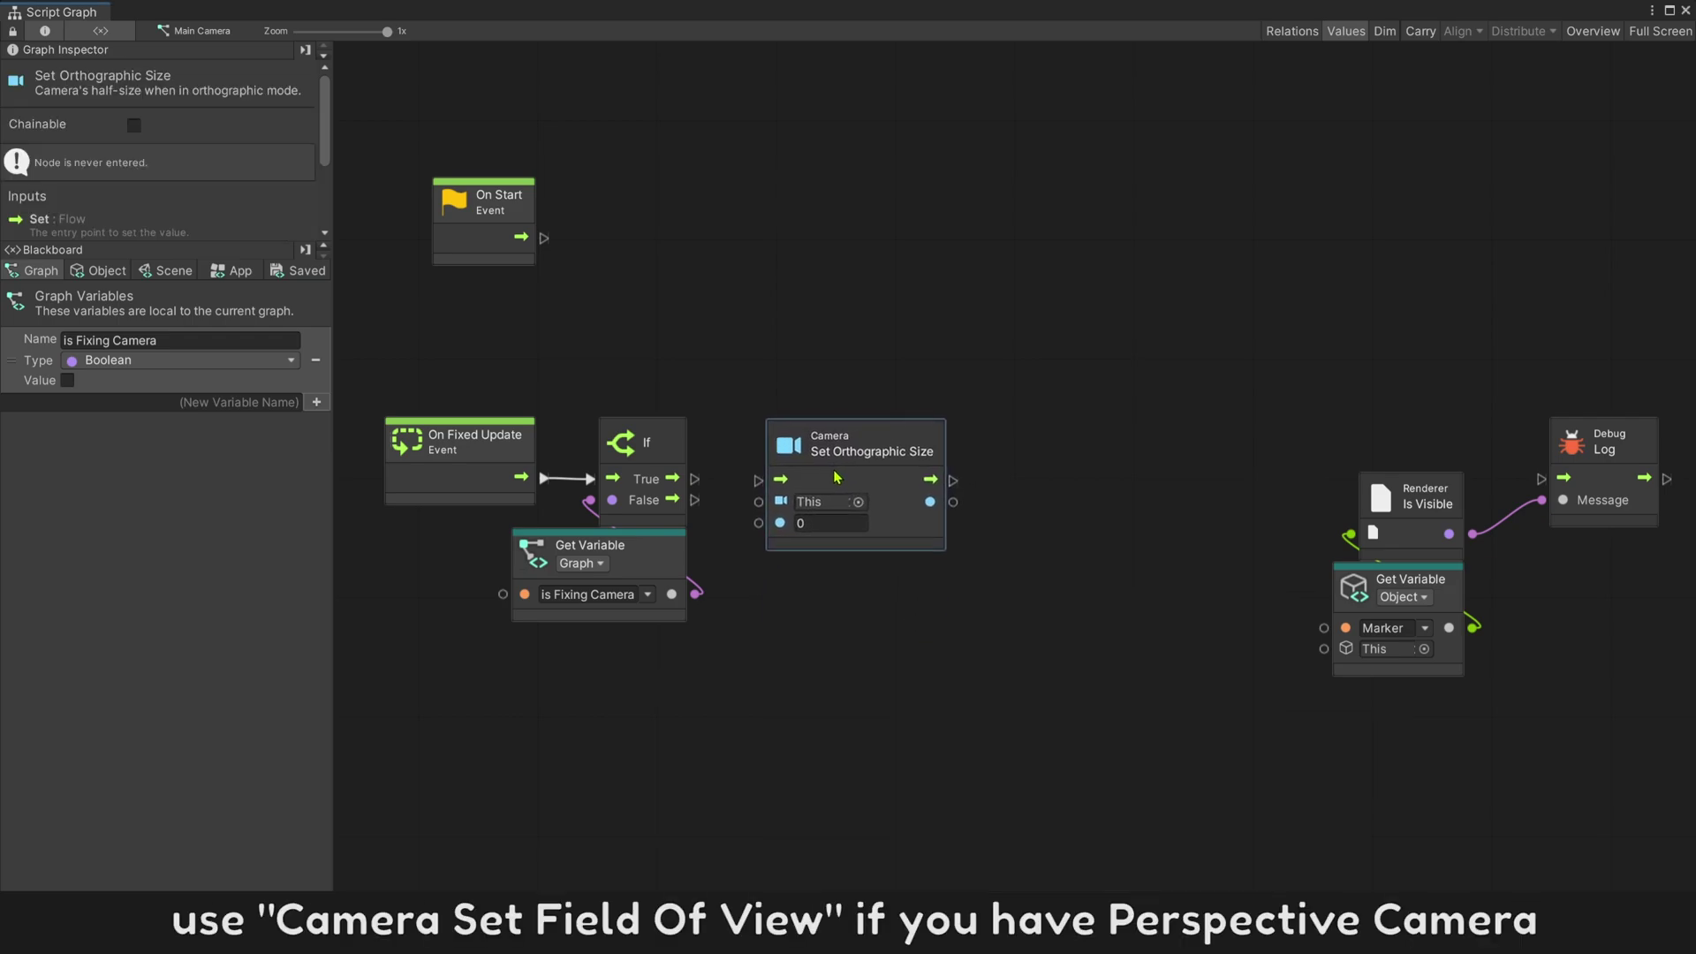
pyautogui.moveTo(695, 479); pyautogui.dragTo(779, 478)
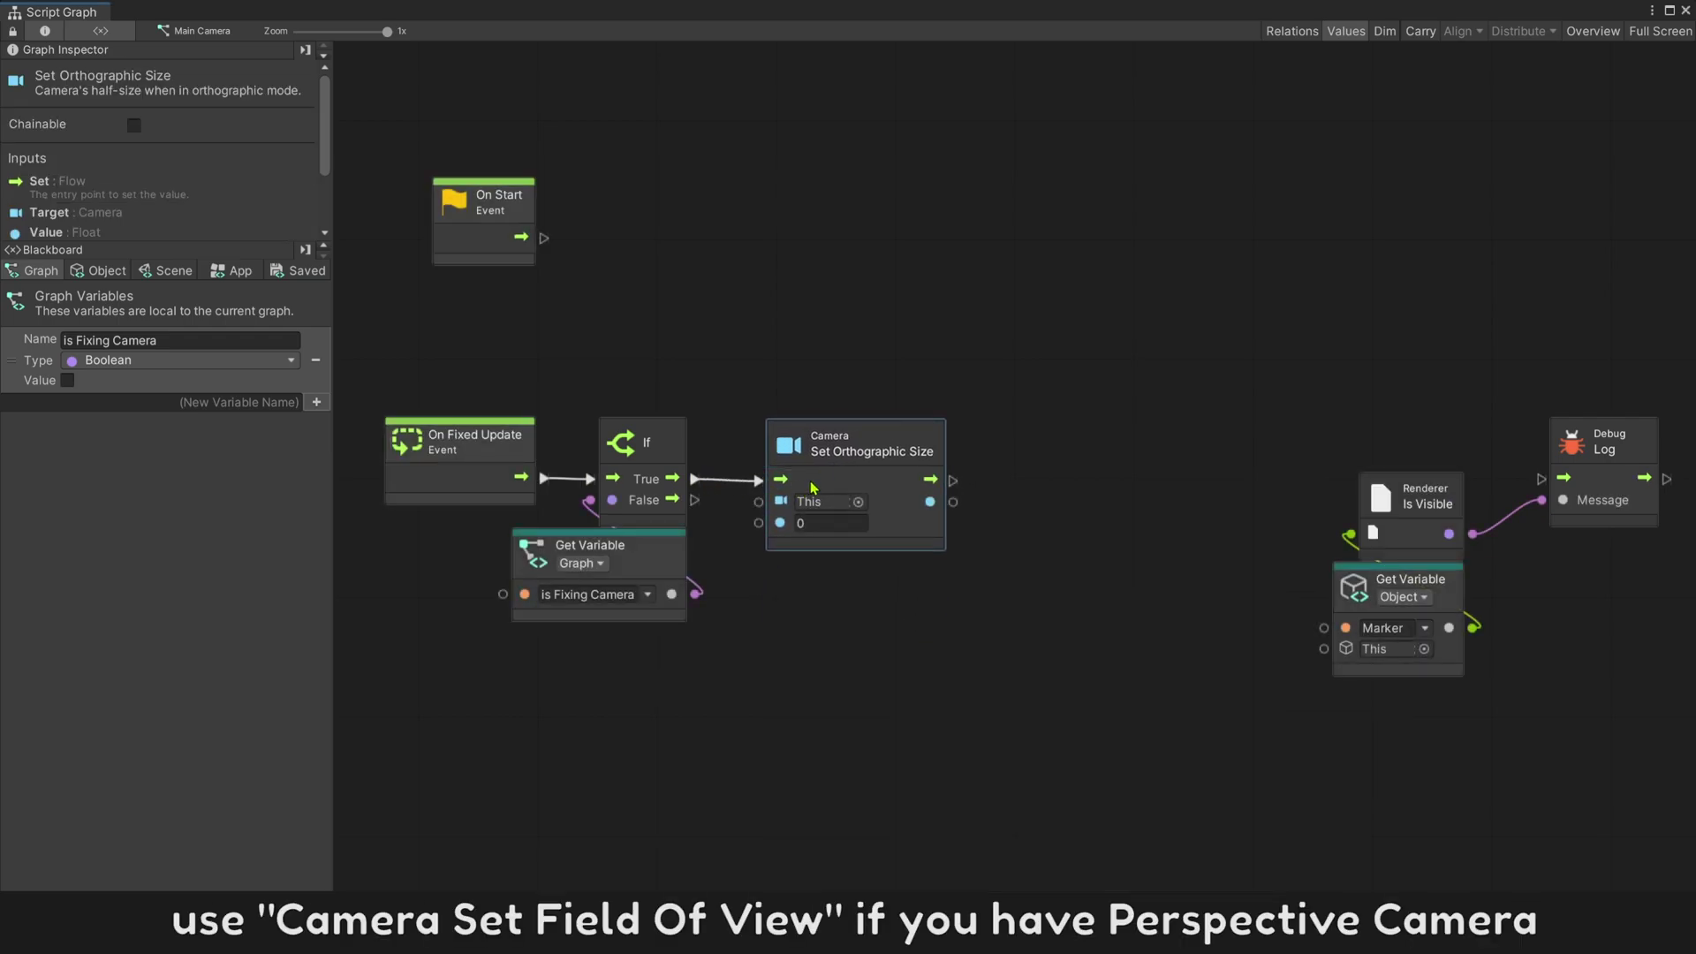
# Add Camera Get Orthographic Size feeding a Subtract node (B = 0.1), placed under Set Orthographic Size.
pyautogui.rightClick(792, 633)
pyautogui.write('camera orth')
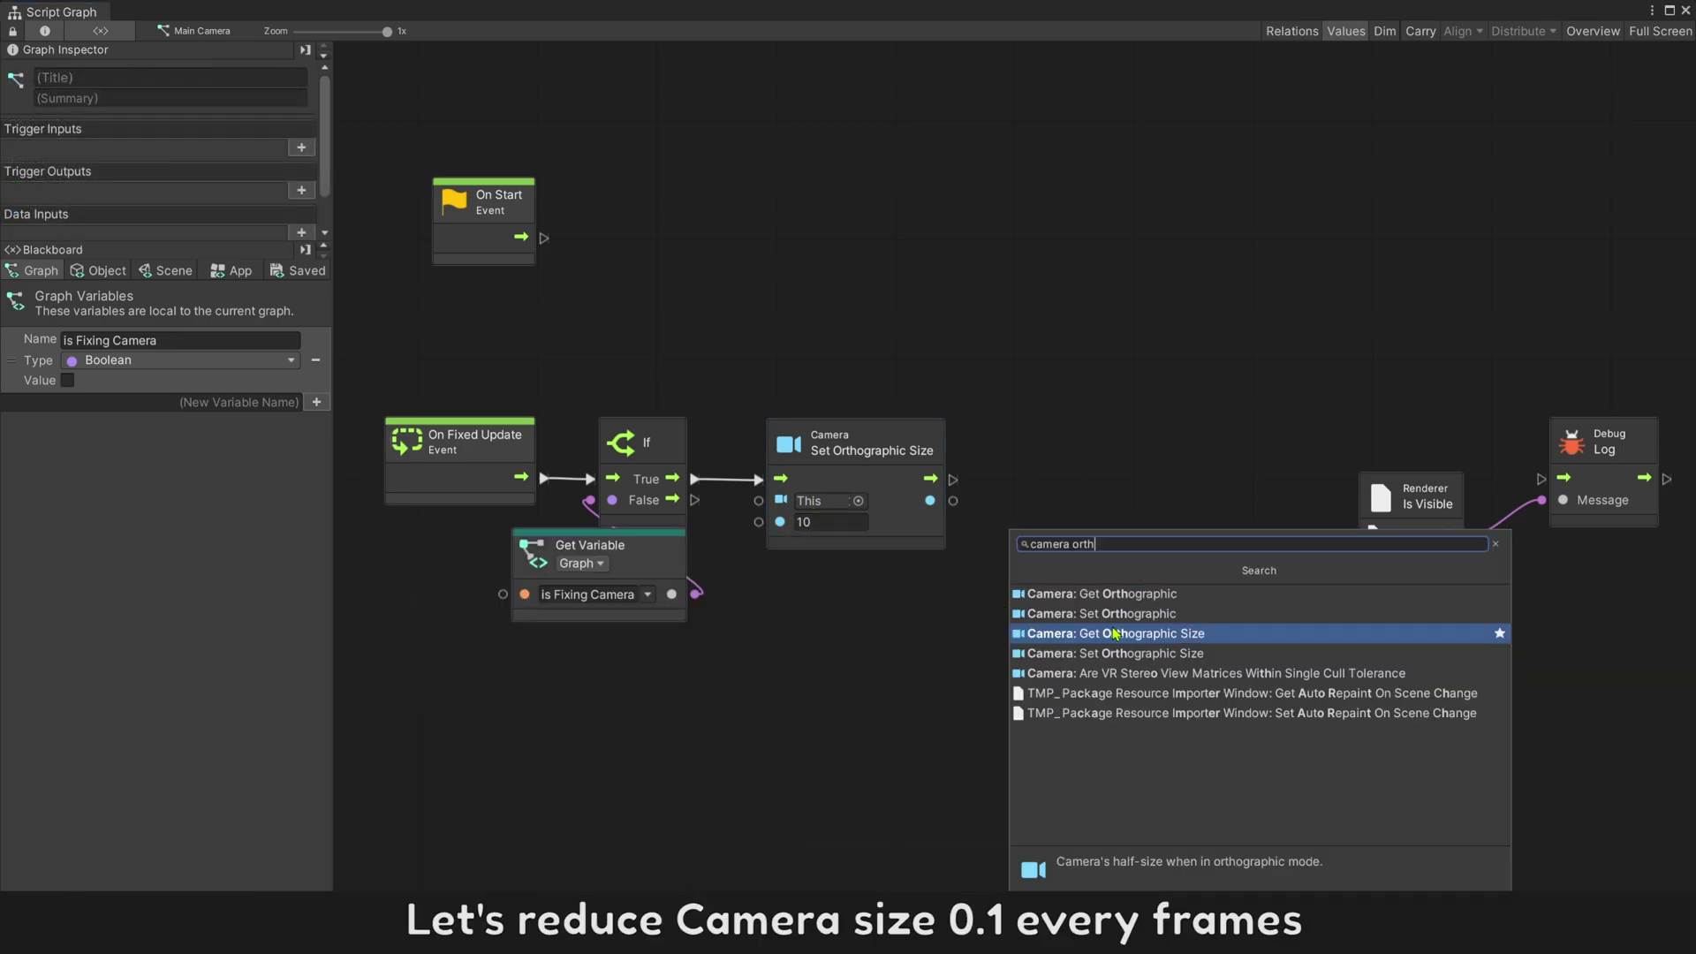
pyautogui.click(1091, 645)
pyautogui.moveTo(910, 650)
pyautogui.mouseDown()
pyautogui.moveTo(872, 686)
pyautogui.moveTo(1033, 698)
pyautogui.mouseUp()
pyautogui.write('subtr')
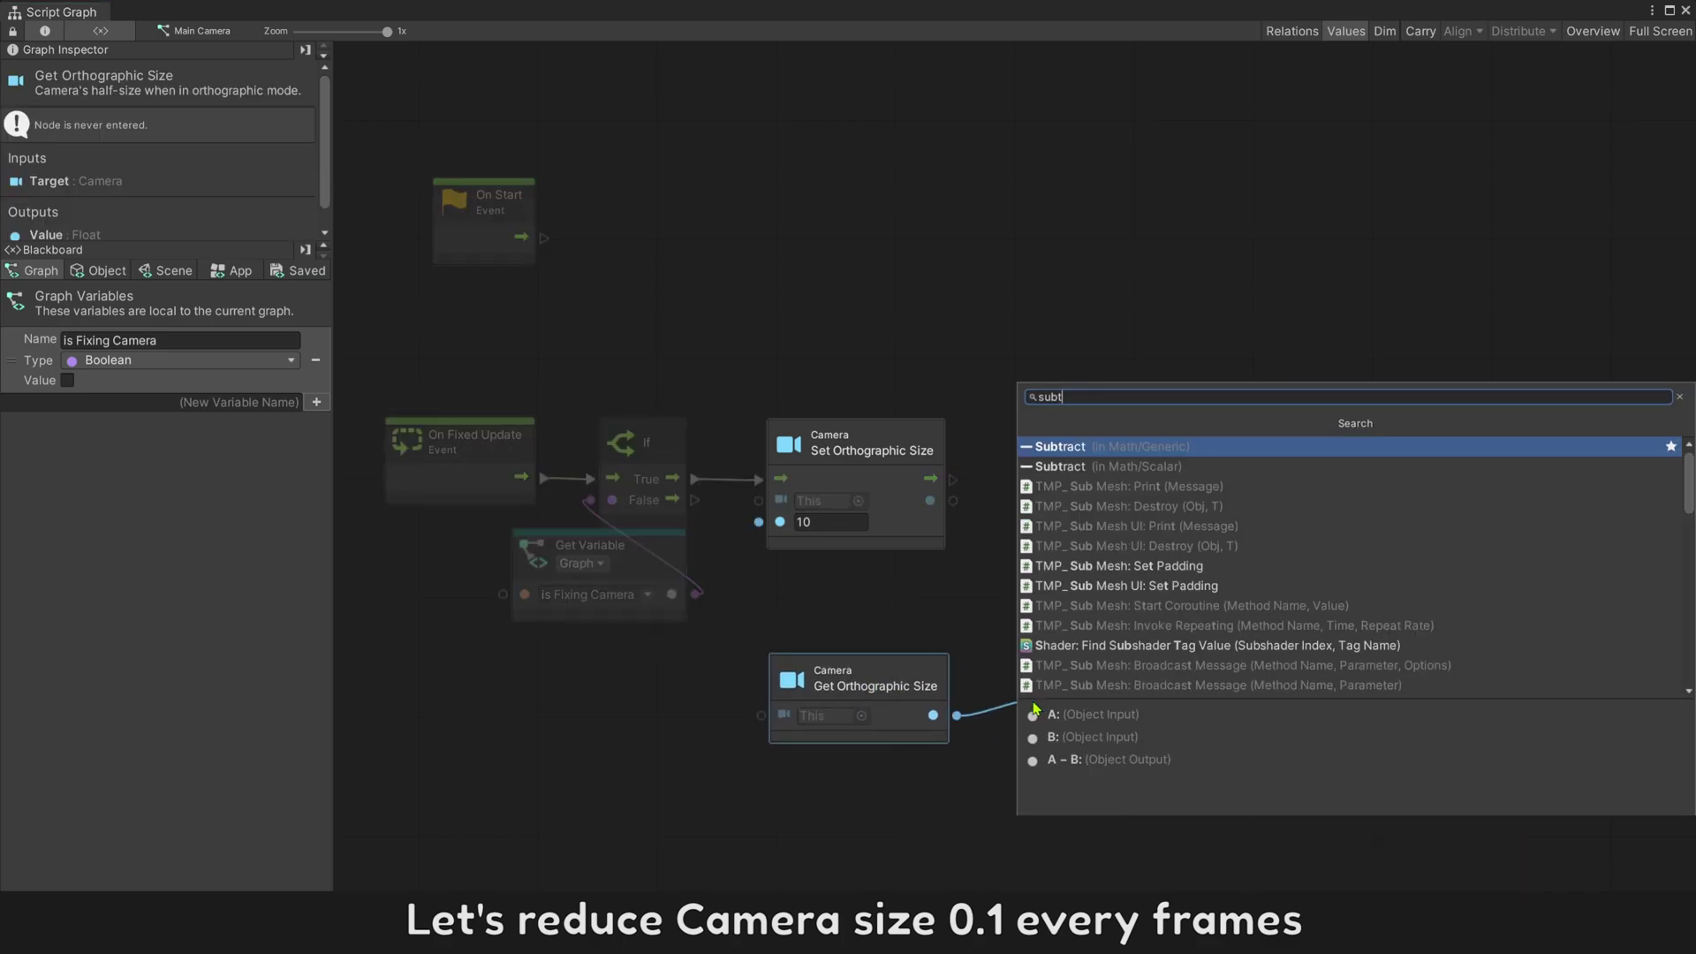
pyautogui.click(1106, 466)
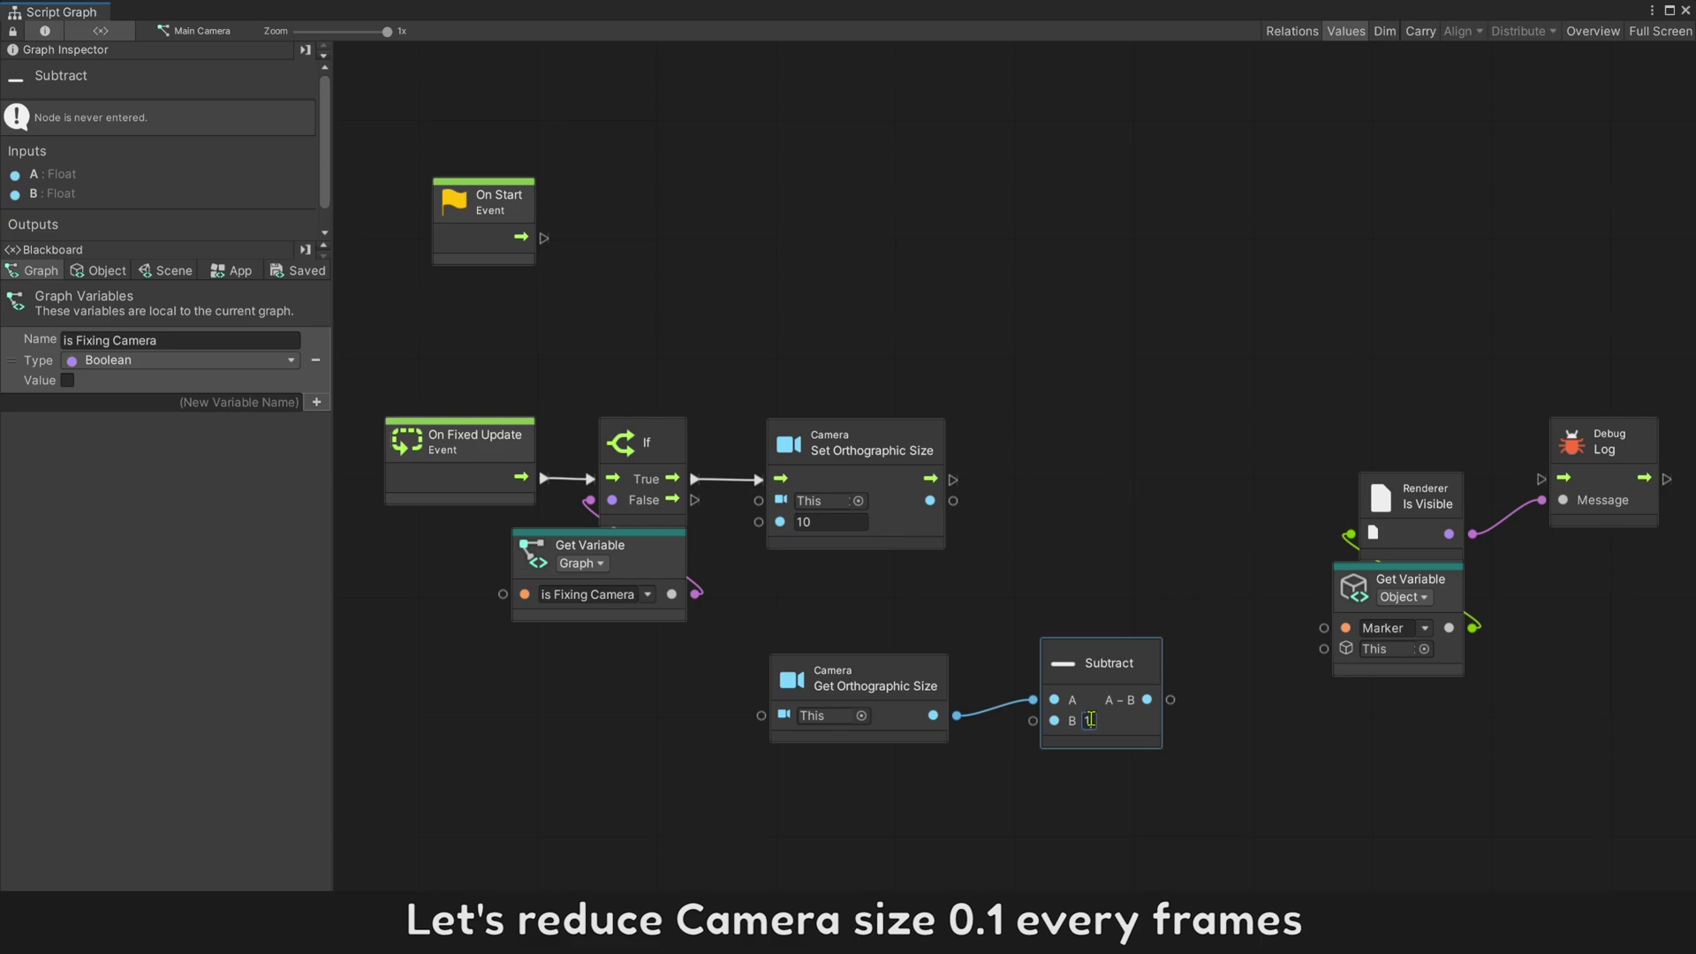
pyautogui.write('.1')
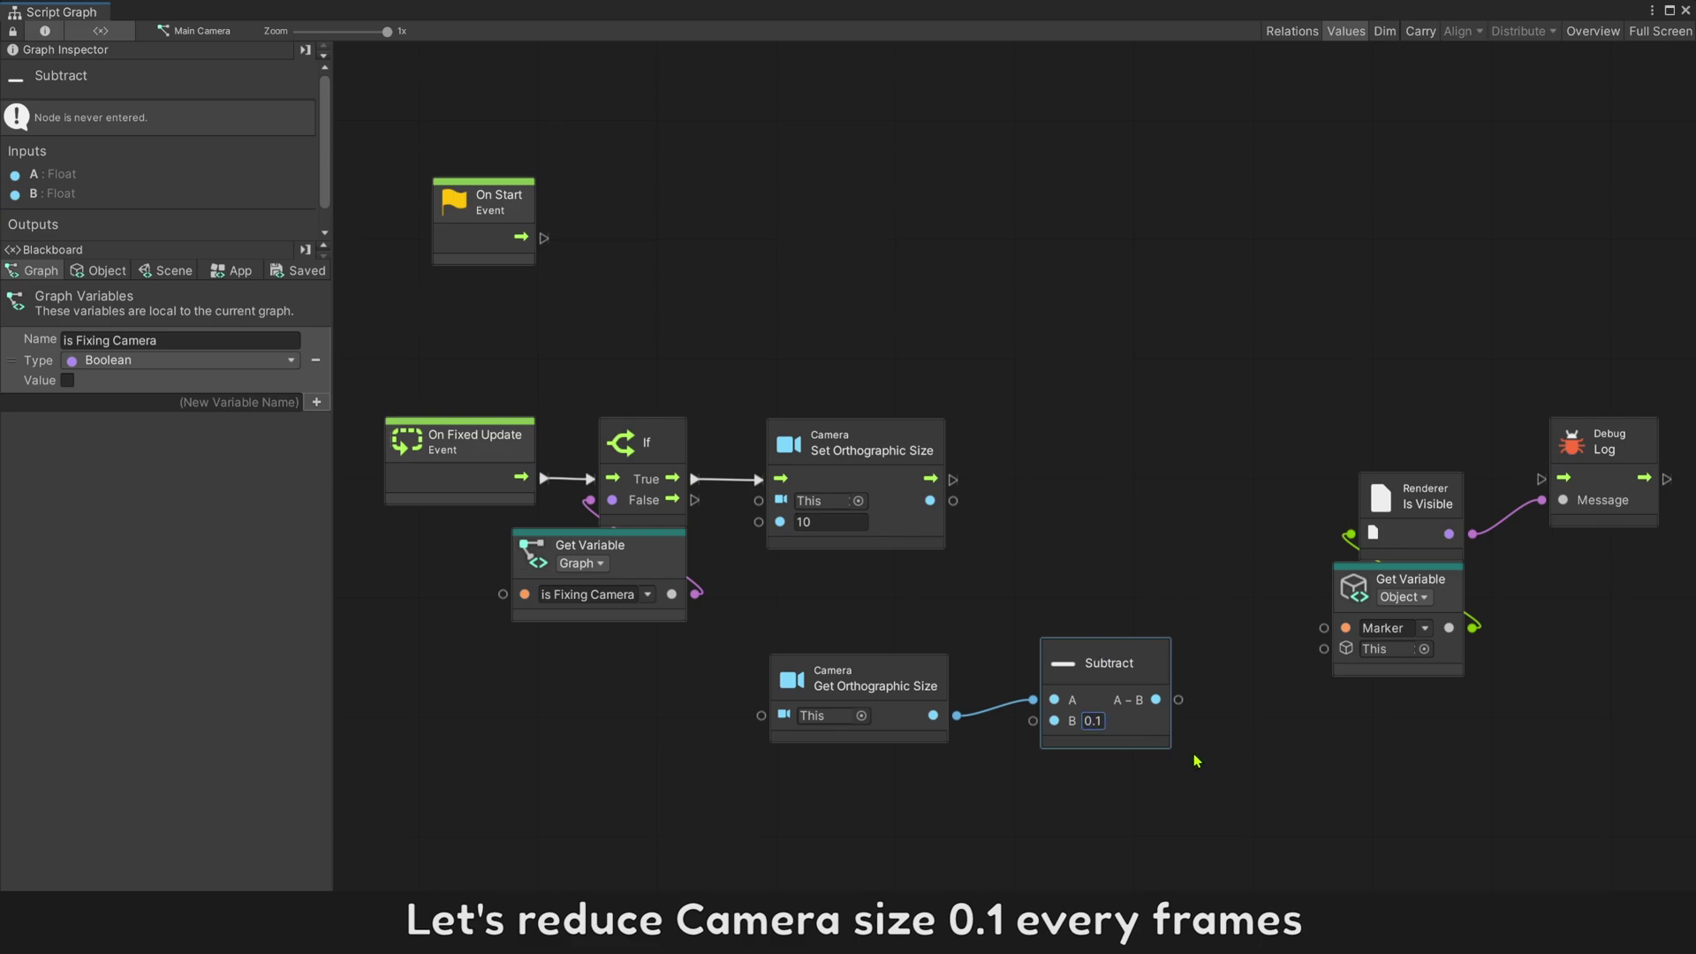
pyautogui.moveTo(1107, 663); pyautogui.dragTo(834, 574)
pyautogui.moveTo(1057, 763)
pyautogui.mouseDown()
pyautogui.moveTo(749, 549)
pyautogui.moveTo(820, 594)
pyautogui.moveTo(779, 521)
pyautogui.mouseUp()
# Wire the Subtract result into Set Orthographic Size and follow it with an If on Marker's Is Visible.
pyautogui.moveTo(1225, 470); pyautogui.dragTo(1468, 689)
pyautogui.moveTo(1411, 533); pyautogui.dragTo(1098, 576)
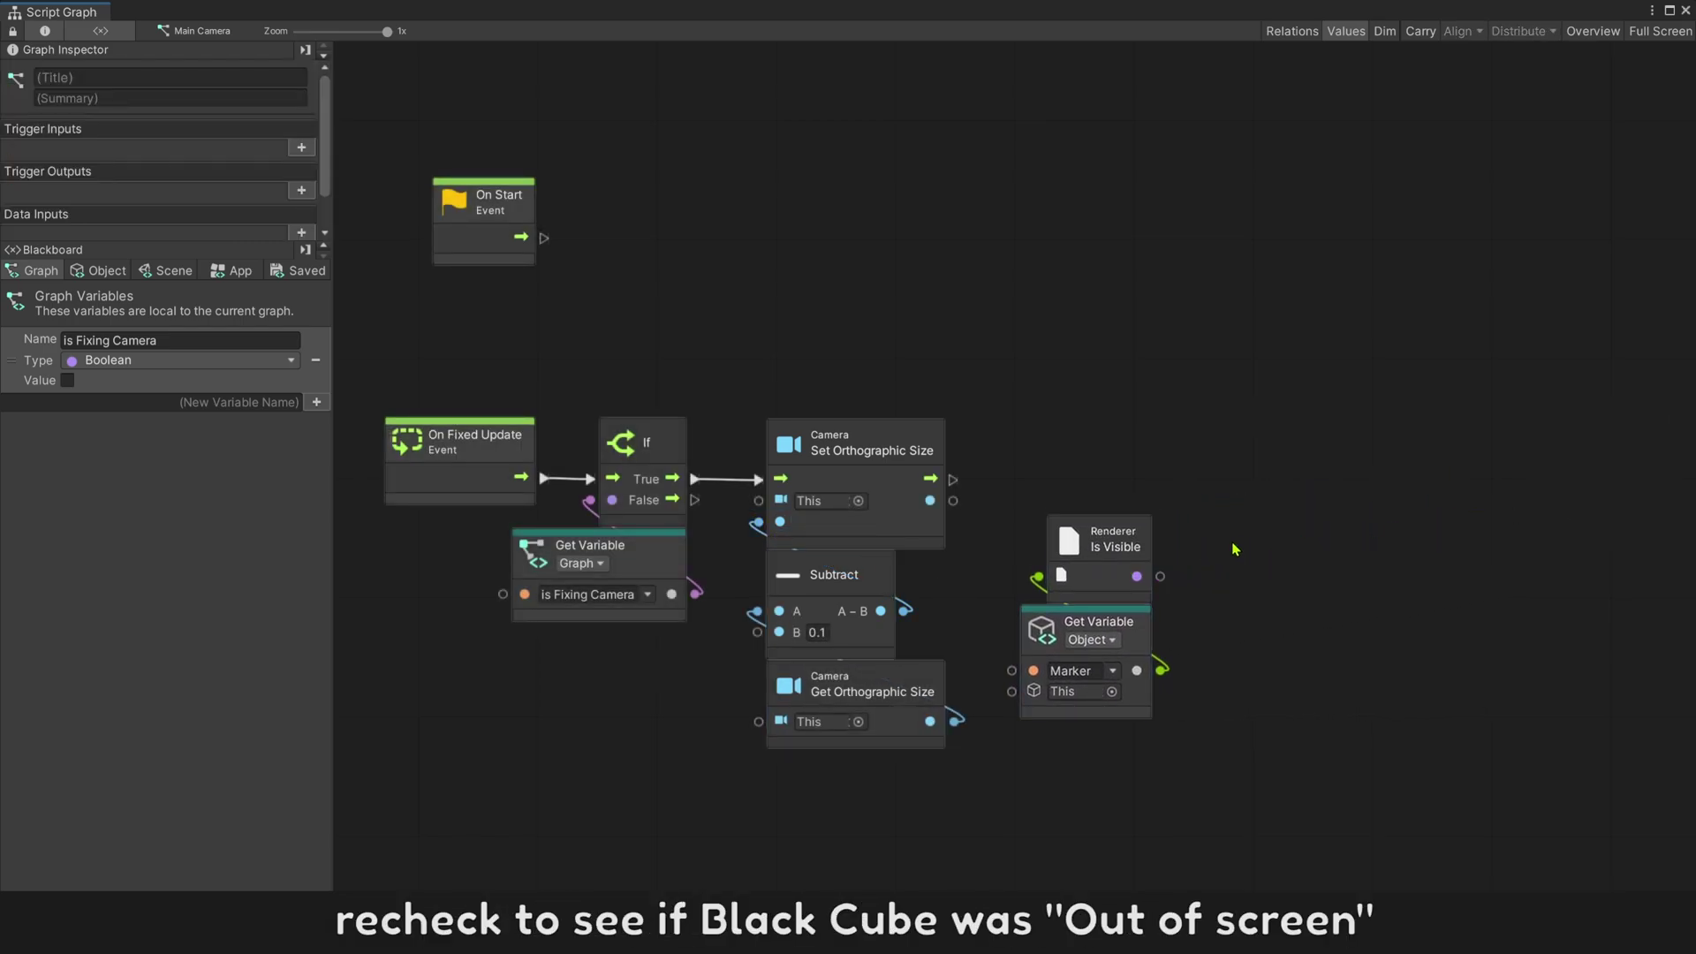
pyautogui.moveTo(1162, 579)
pyautogui.mouseDown()
pyautogui.moveTo(1204, 536)
pyautogui.moveTo(1108, 450)
pyautogui.moveTo(1104, 471)
pyautogui.mouseUp()
pyautogui.write('if')
pyautogui.press('Return')
pyautogui.moveTo(933, 478); pyautogui.dragTo(1077, 464)
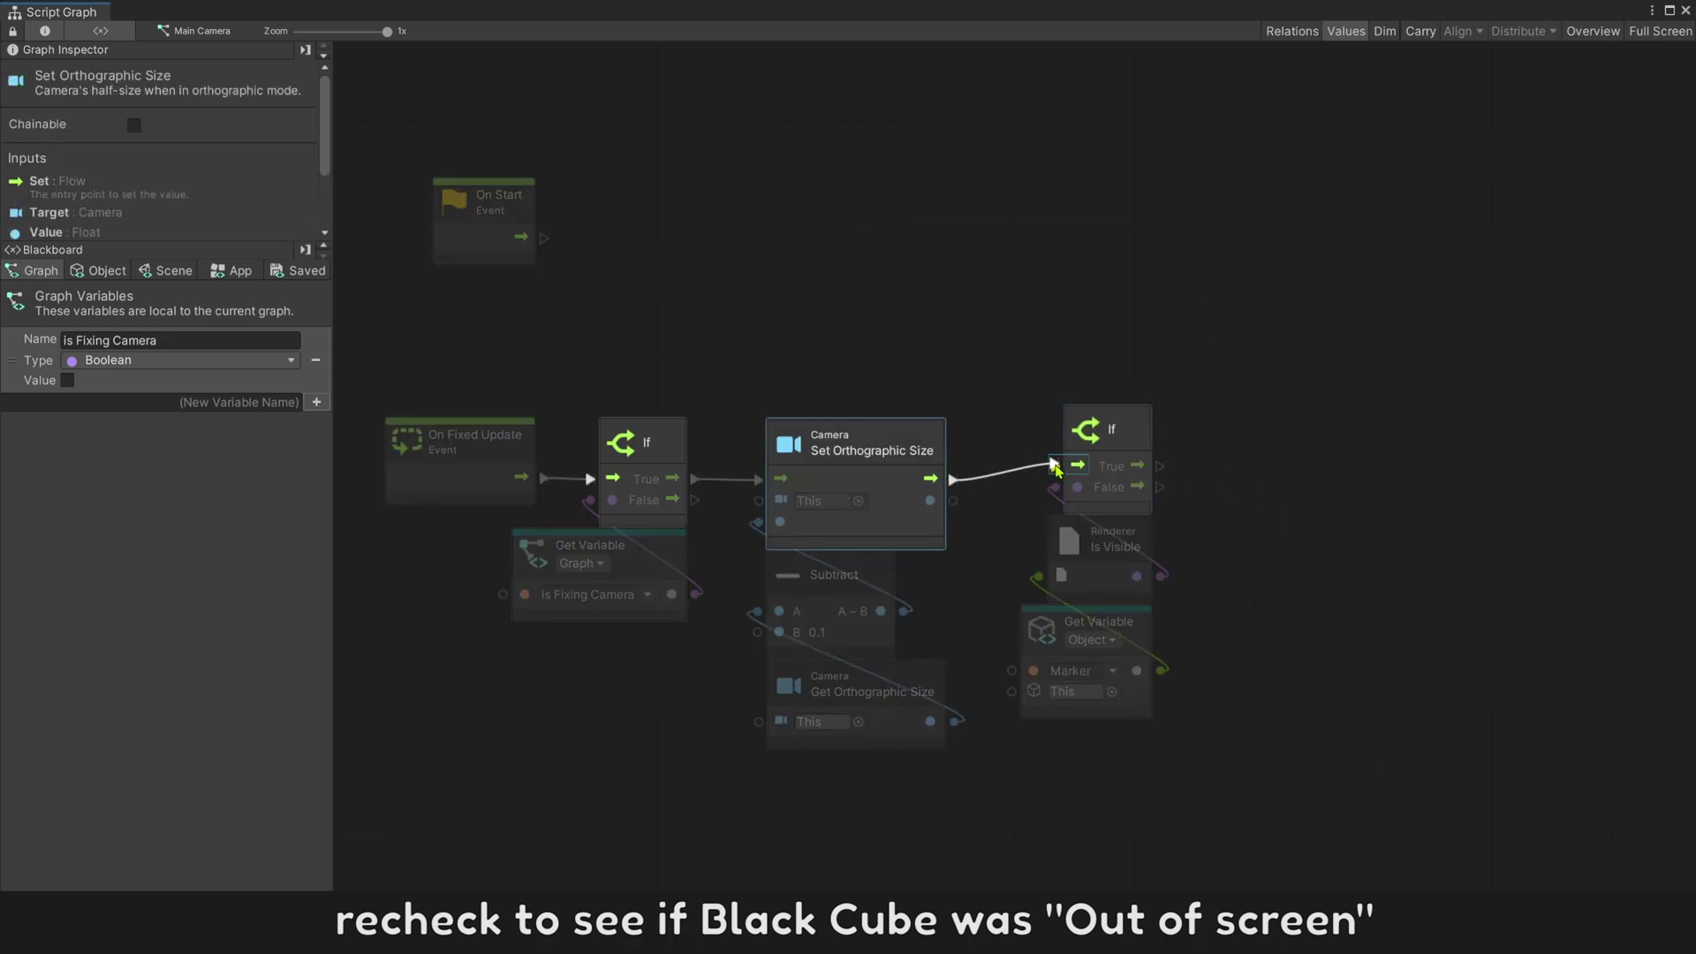
pyautogui.moveTo(1260, 717); pyautogui.dragTo(1060, 403)
pyautogui.moveTo(1103, 486); pyautogui.dragTo(1089, 502)
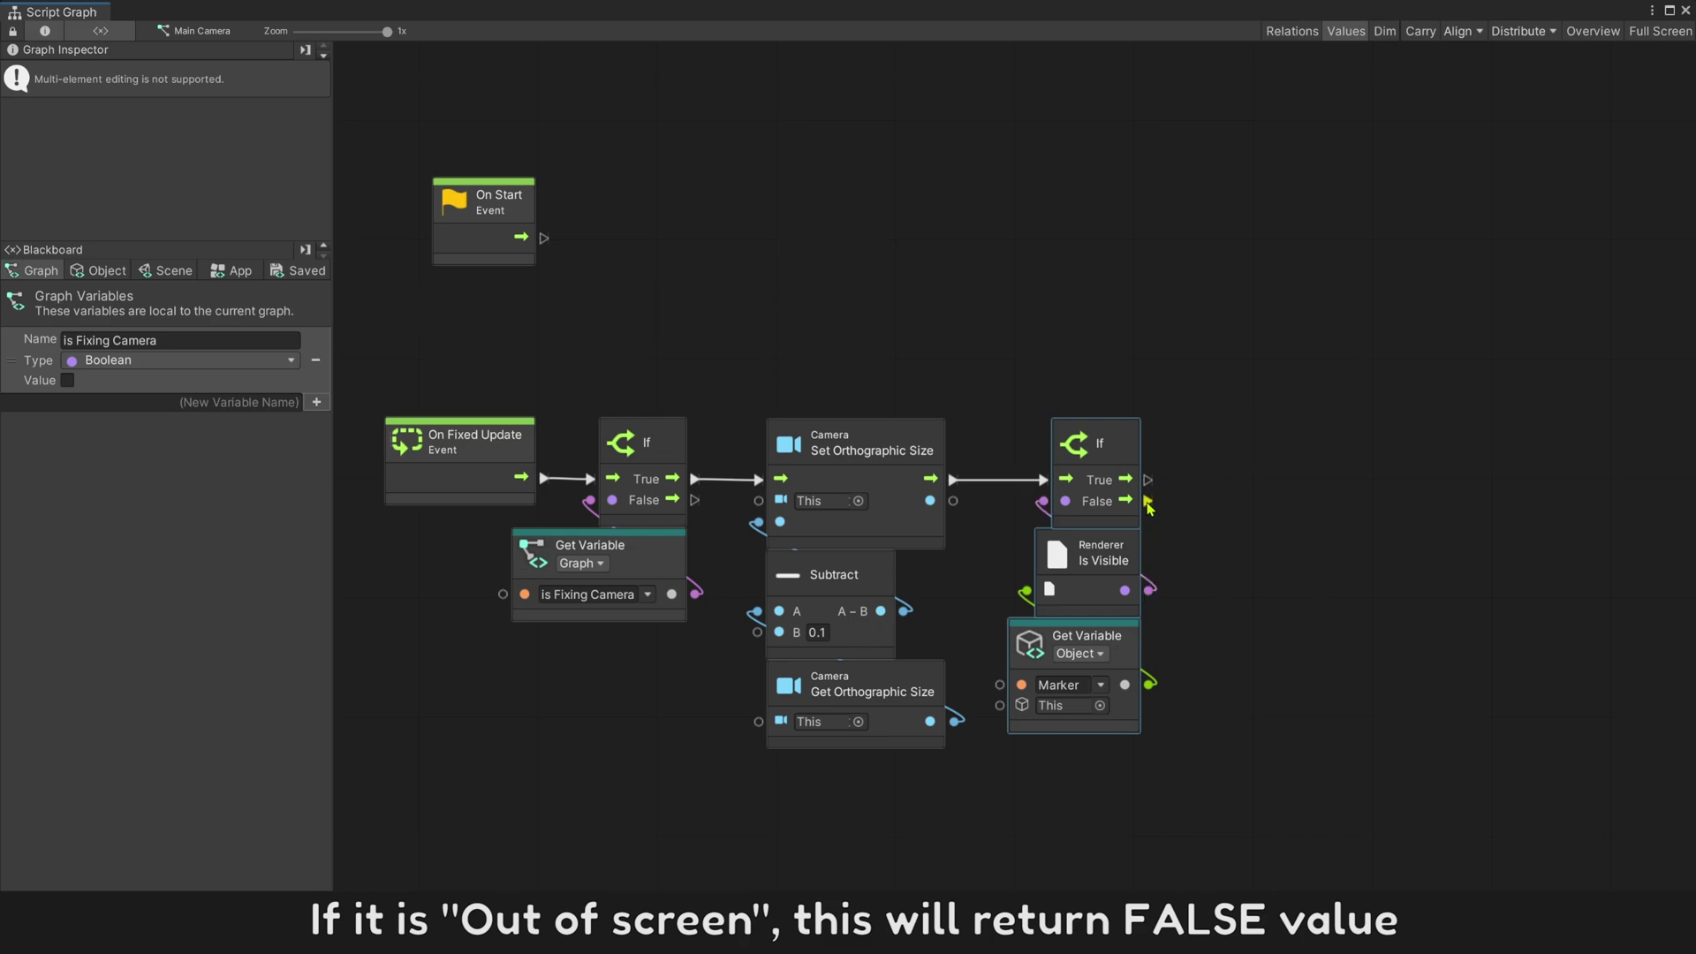
# On the If's False branch, Set Graph Variable is Fixing Camera to a false Boolean literal.
pyautogui.rightClick(1197, 509)
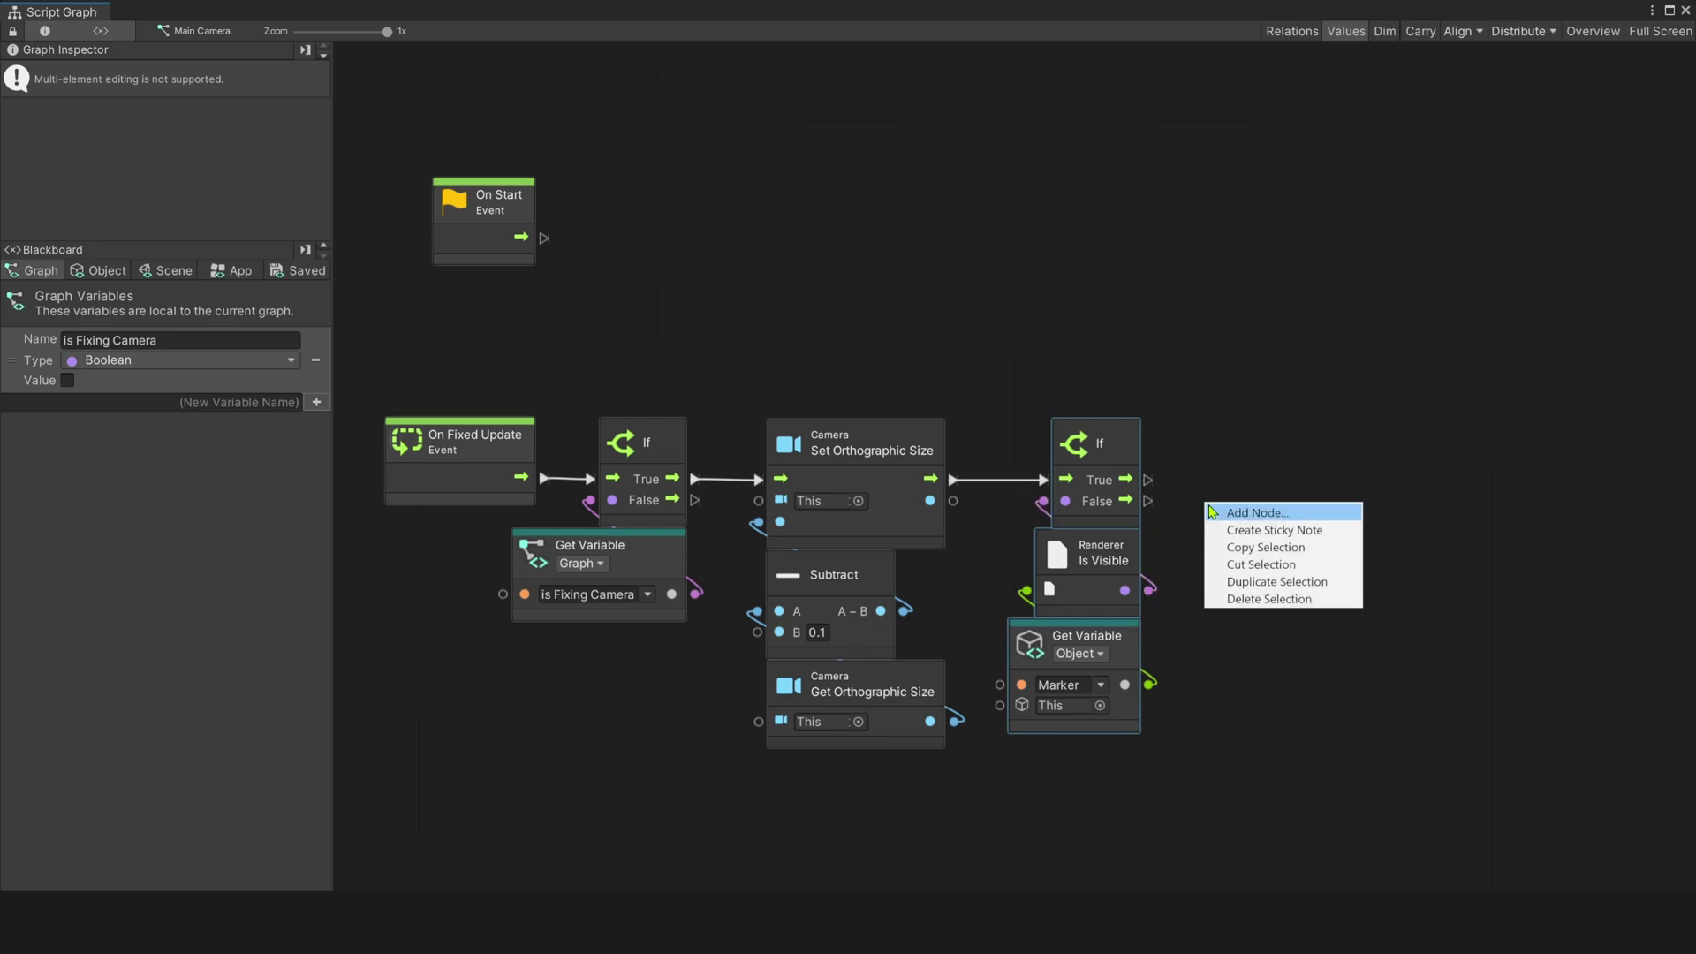
pyautogui.click(1209, 512)
pyautogui.write('set var')
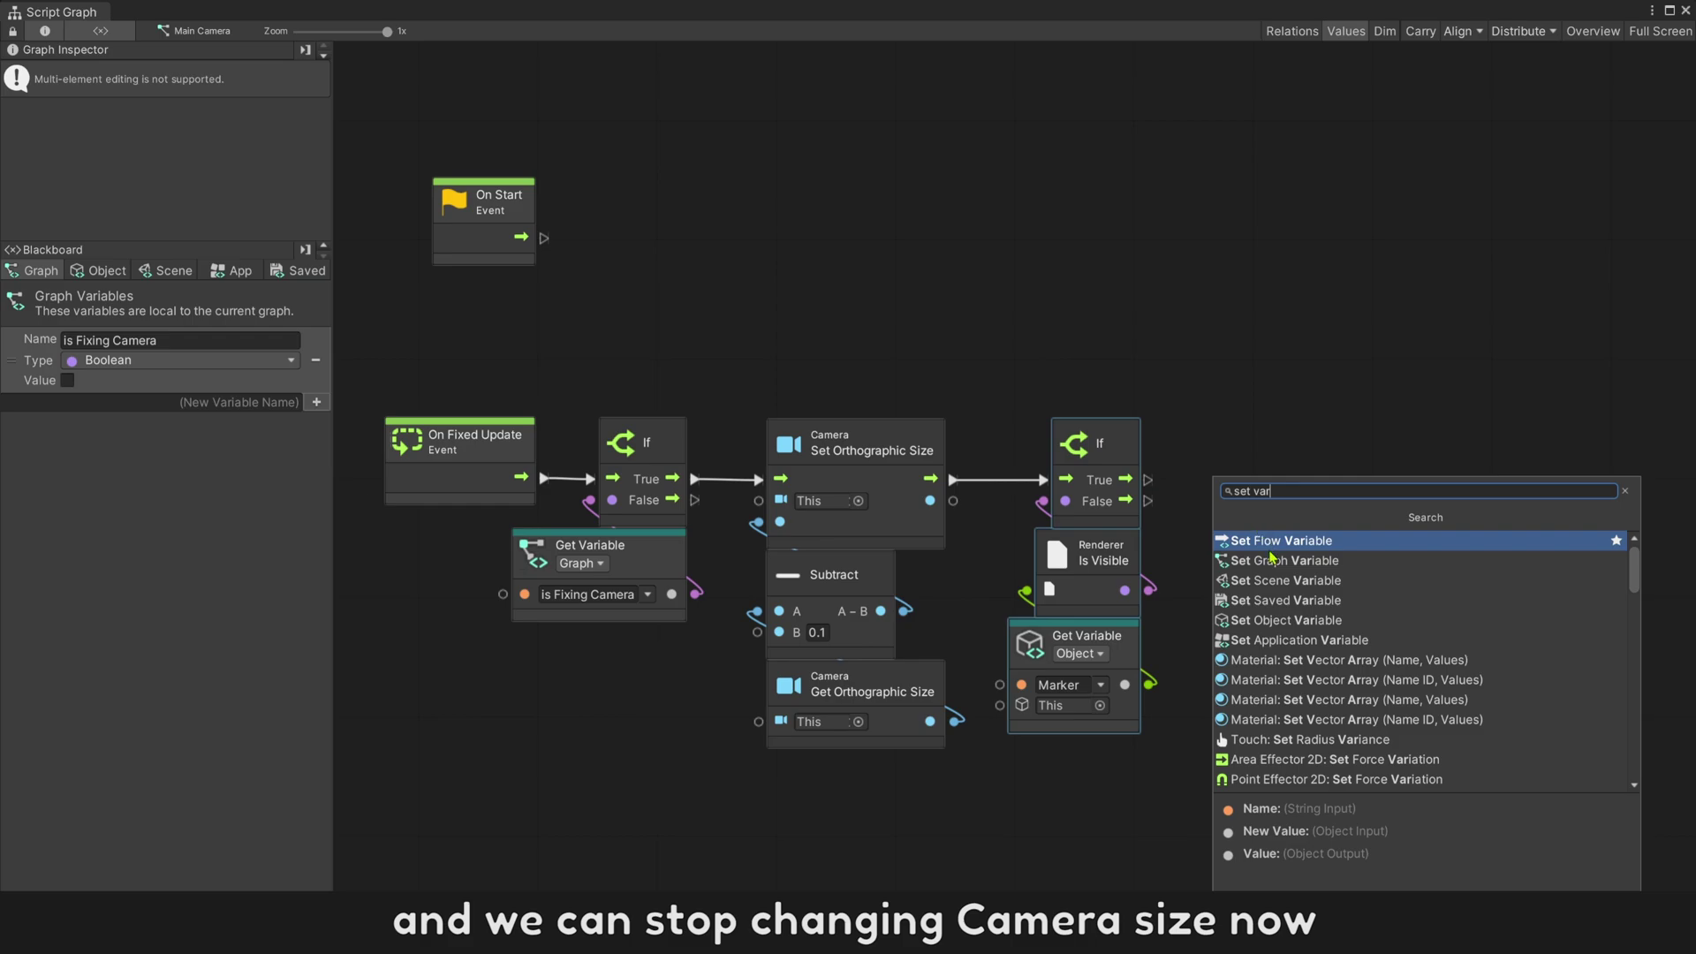
pyautogui.click(1274, 566)
pyautogui.click(628, 594)
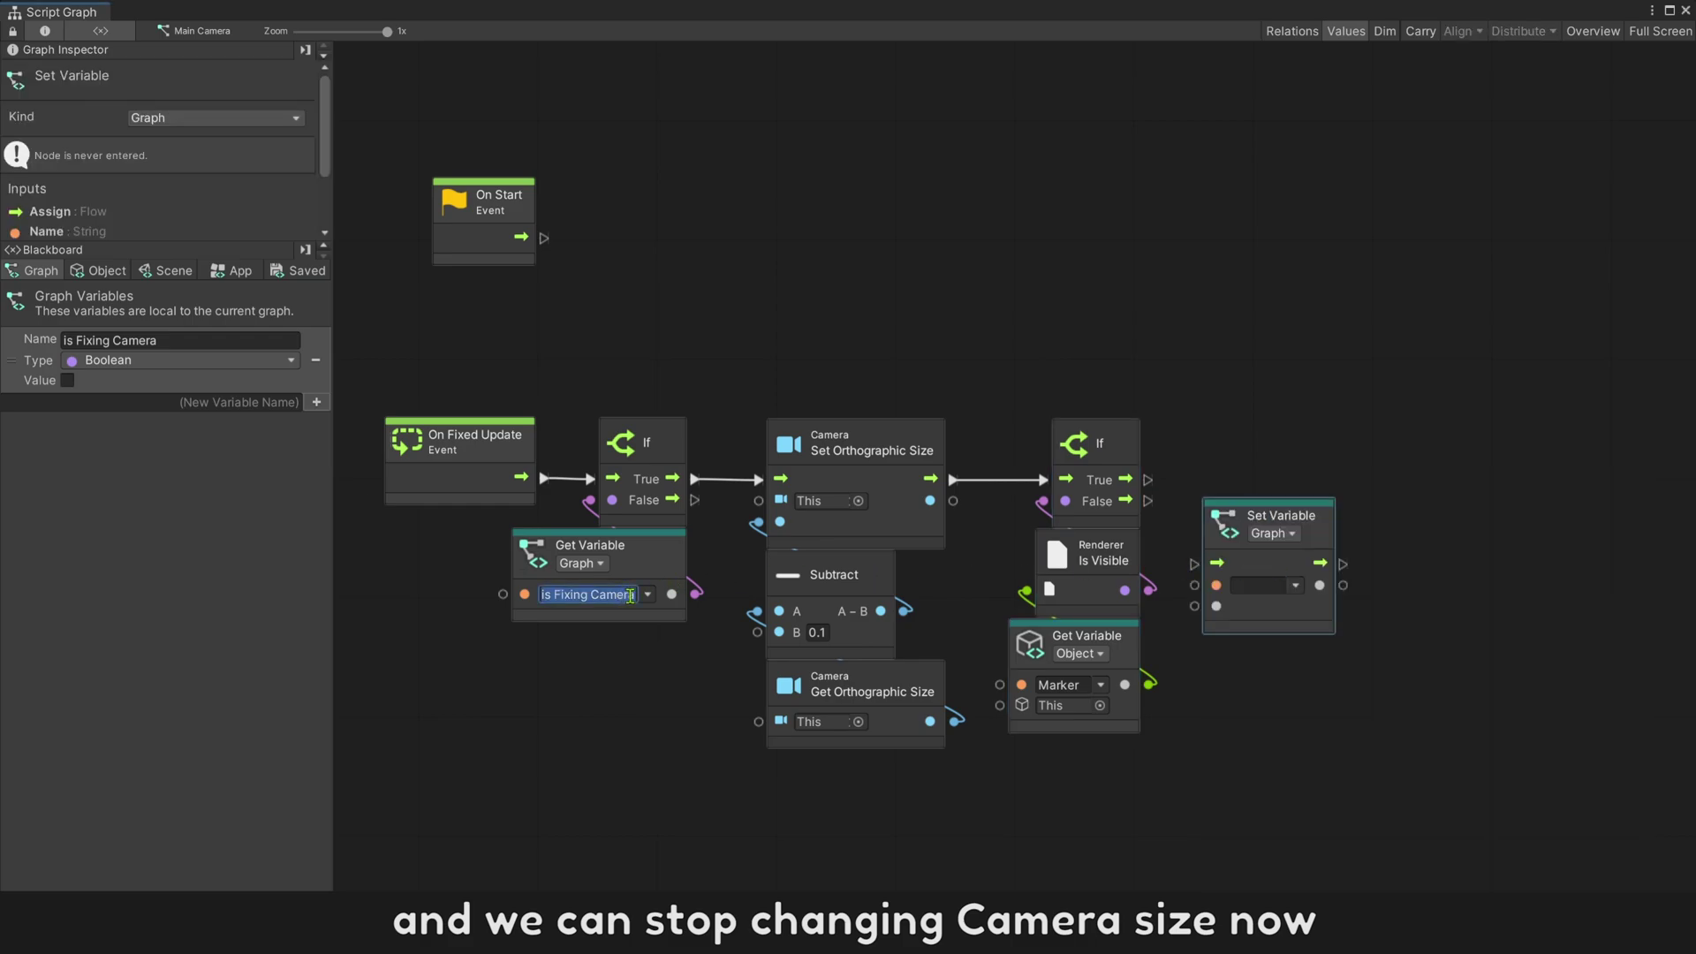
pyautogui.click(1261, 581)
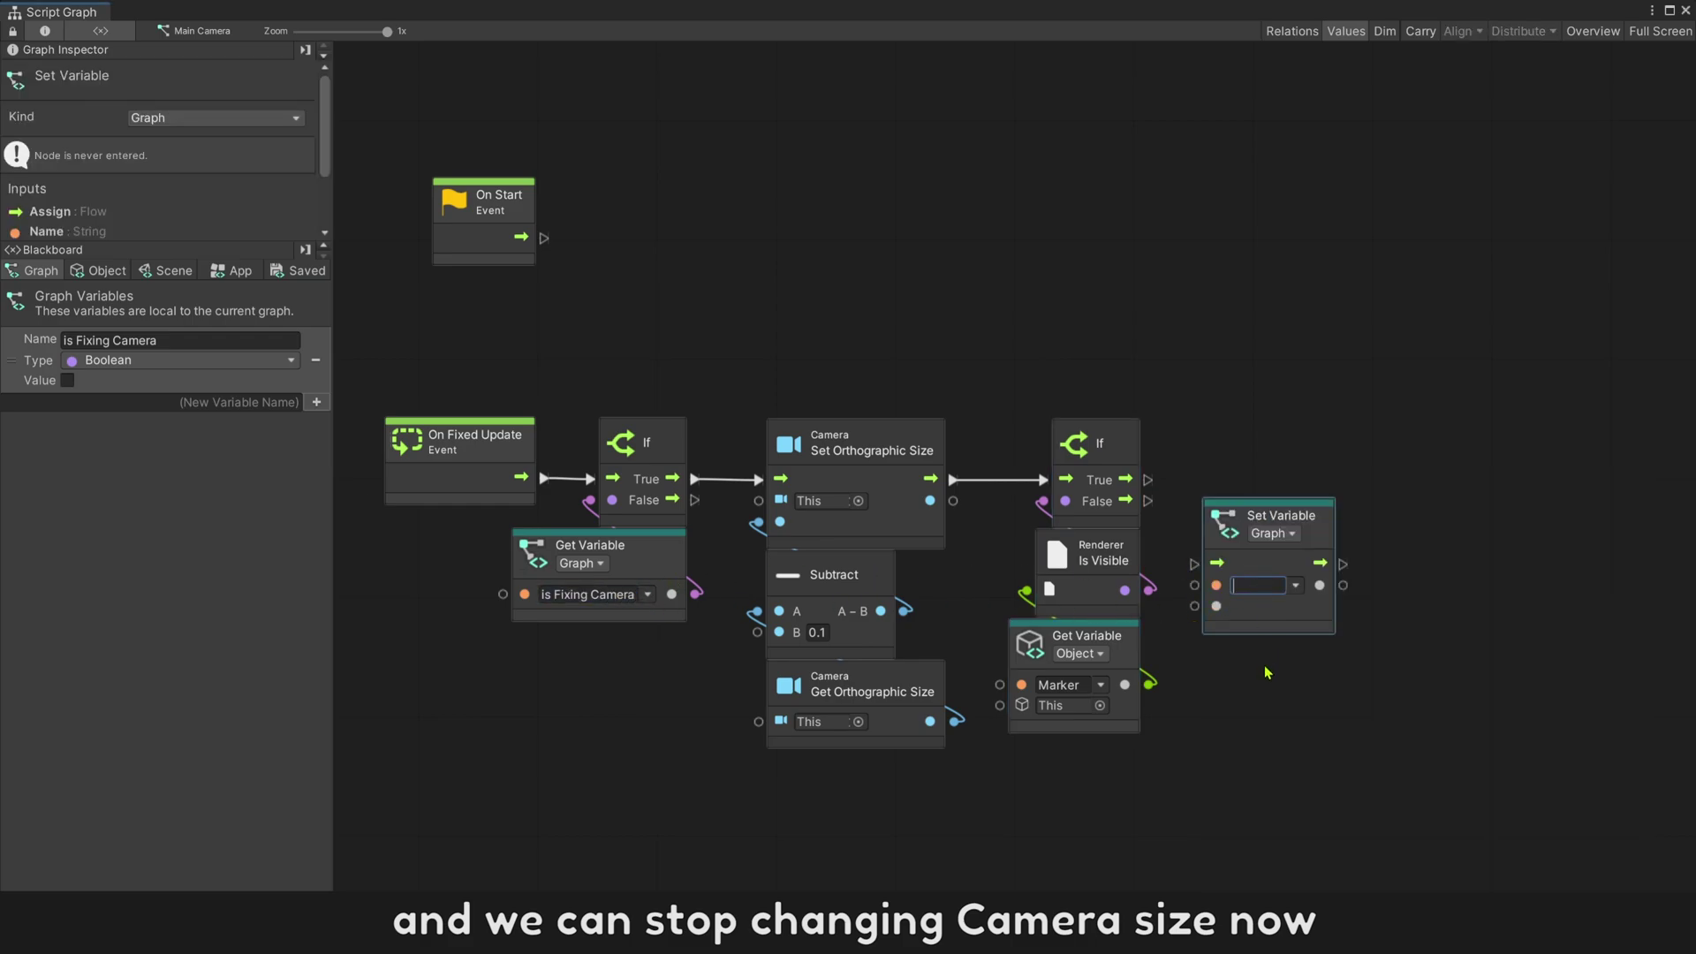
pyautogui.write('is Fixing Camera')
pyautogui.moveTo(1272, 518); pyautogui.dragTo(1268, 452)
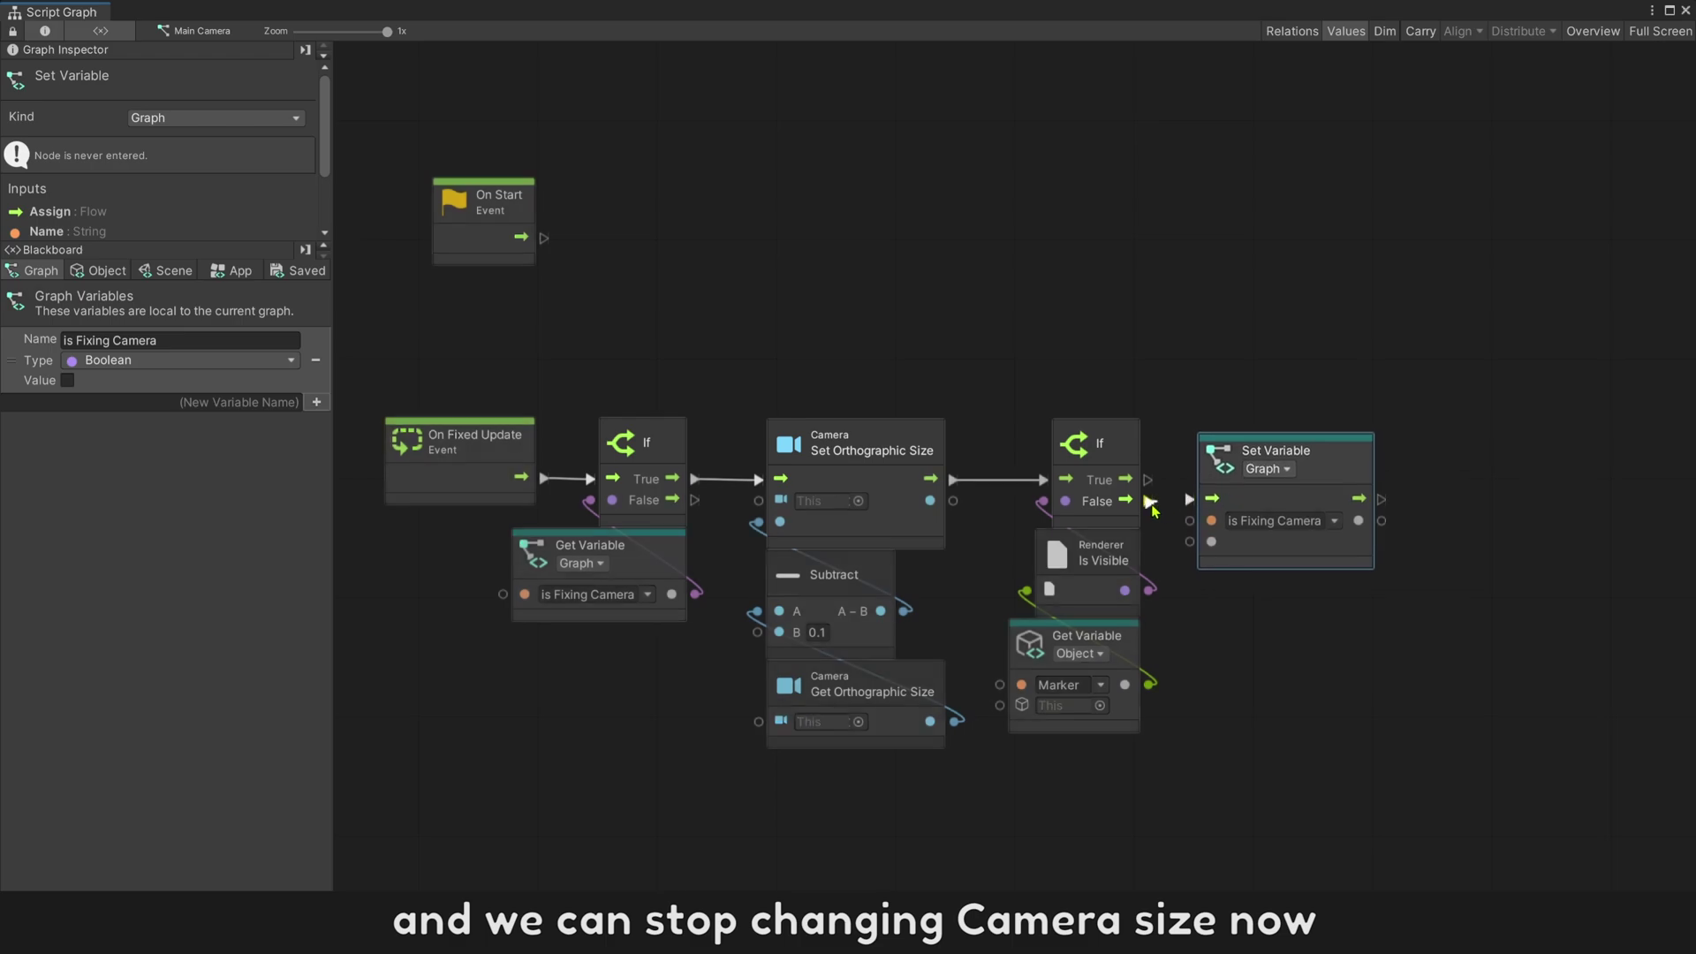
pyautogui.moveTo(1150, 503)
pyautogui.mouseDown()
pyautogui.moveTo(1216, 502)
pyautogui.moveTo(1206, 603)
pyautogui.mouseUp()
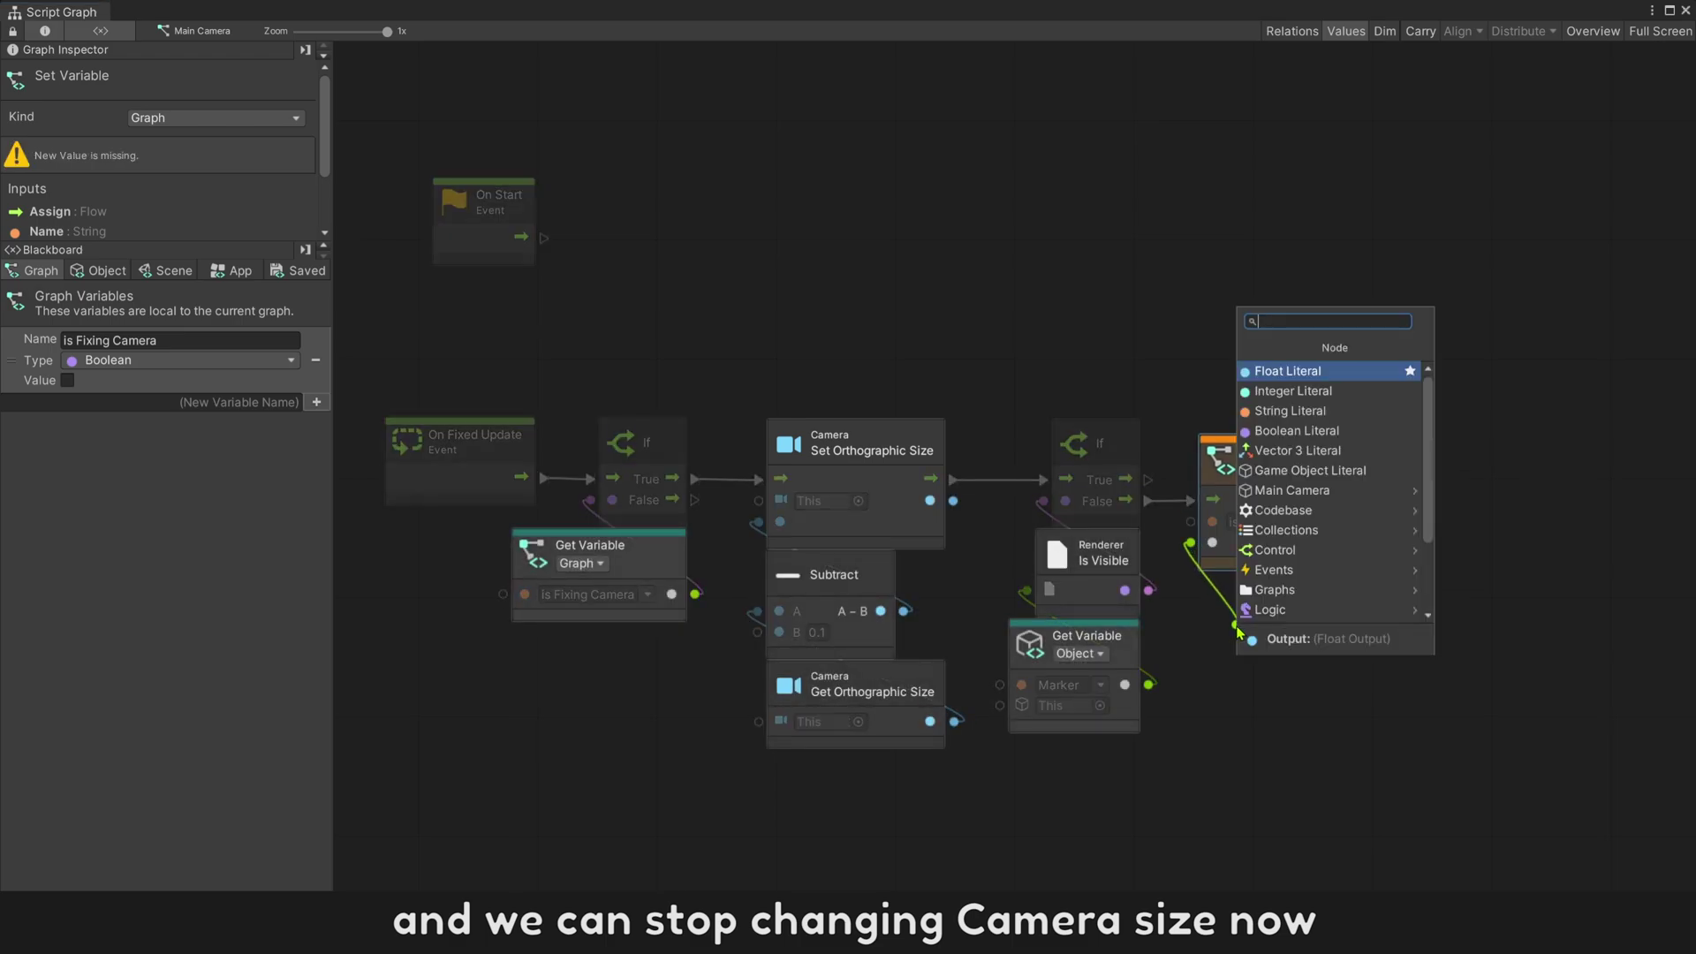
pyautogui.click(1292, 429)
pyautogui.moveTo(1263, 676); pyautogui.dragTo(1257, 648)
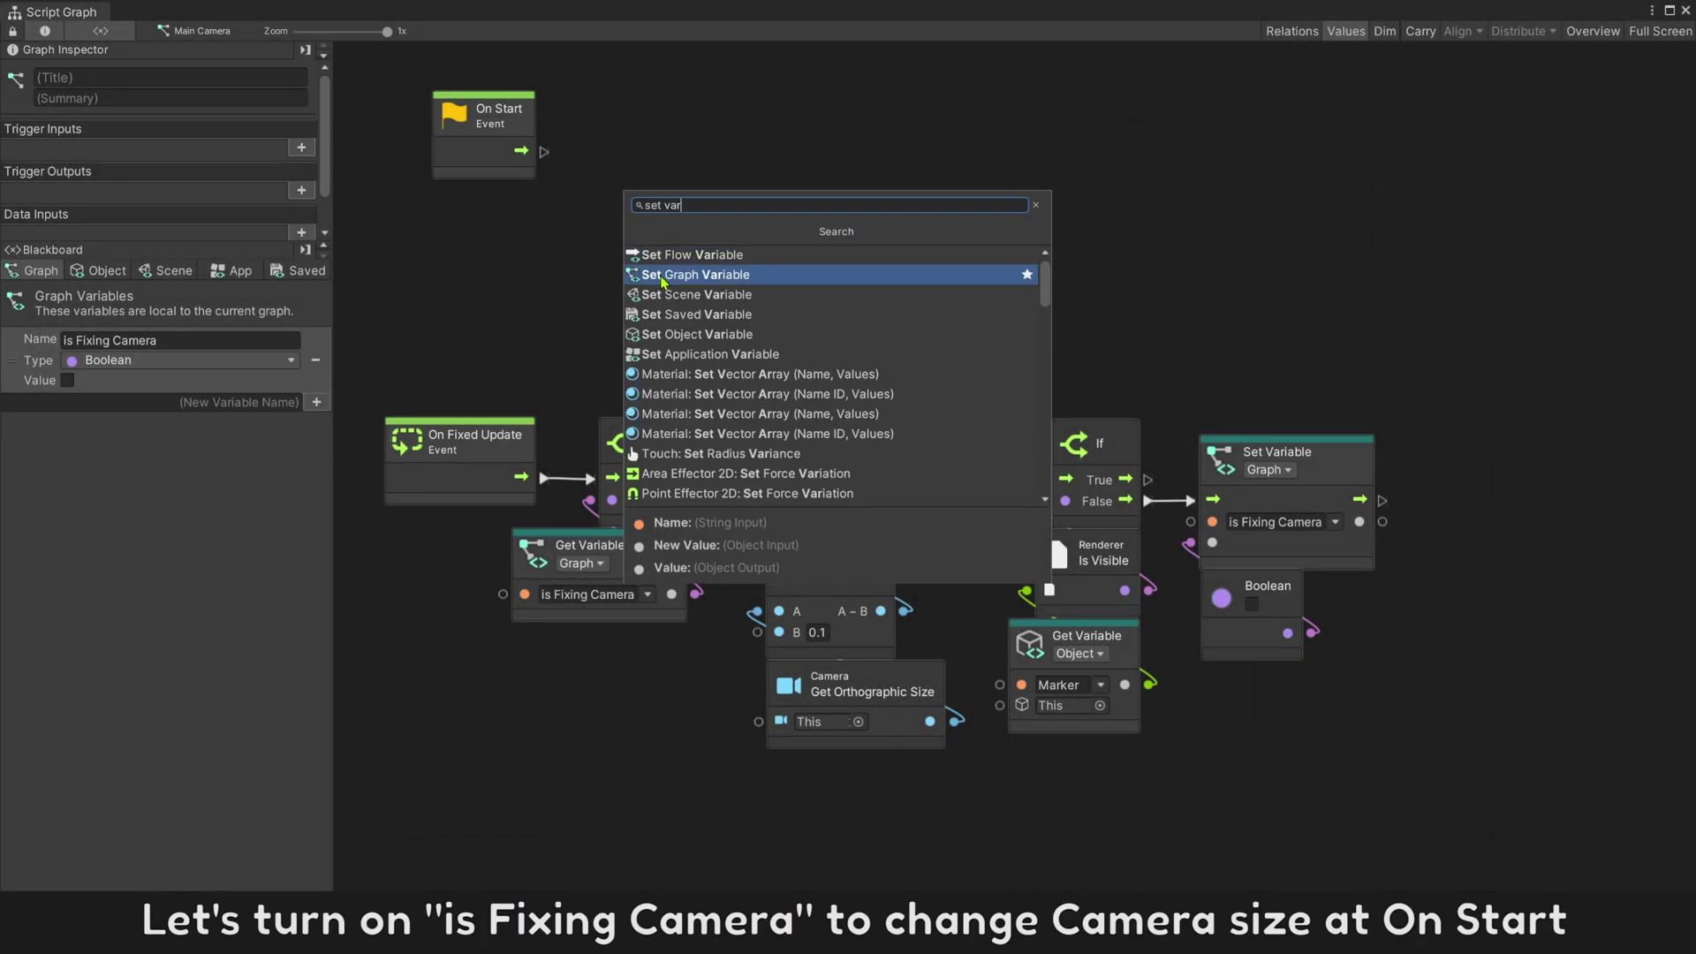
# After On Start, Set Graph Variable is Fixing Camera with a checked (true) Boolean literal.
pyautogui.click(656, 275)
pyautogui.click(224, 340)
pyautogui.click(682, 272)
pyautogui.hotkey('ctrl', 'v')
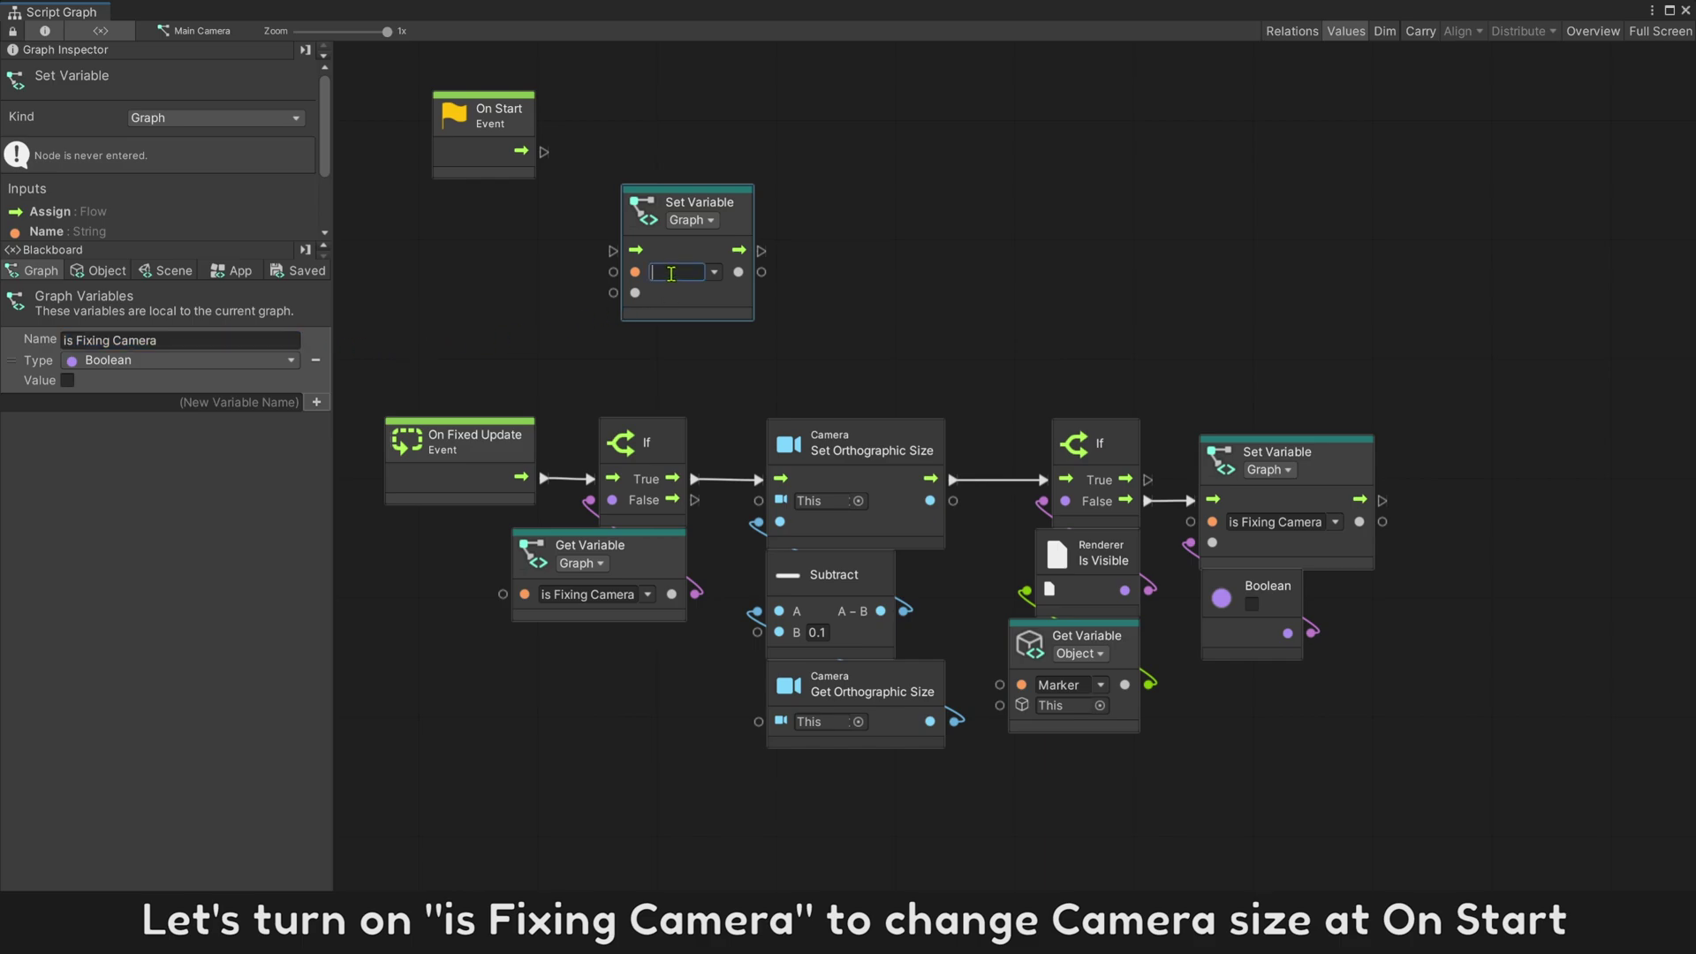
pyautogui.moveTo(674, 310)
pyautogui.mouseDown()
pyautogui.moveTo(645, 209)
pyautogui.moveTo(628, 294)
pyautogui.moveTo(654, 276)
pyautogui.mouseUp()
pyautogui.click(678, 421)
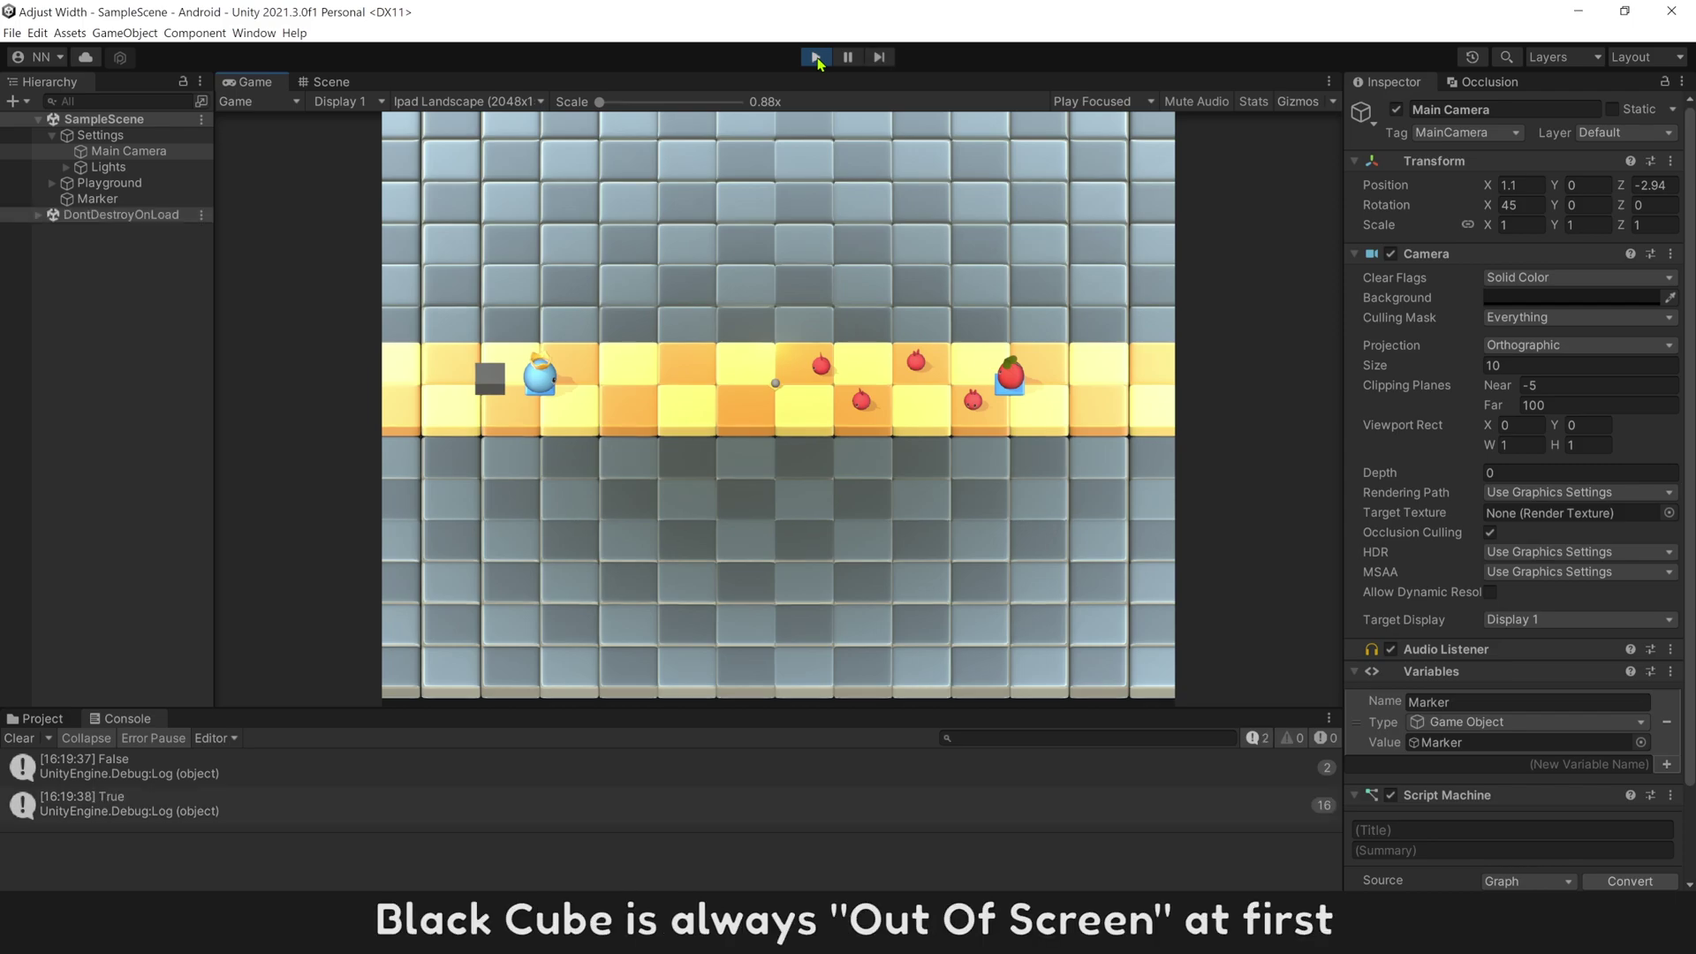
pyautogui.click(133, 777)
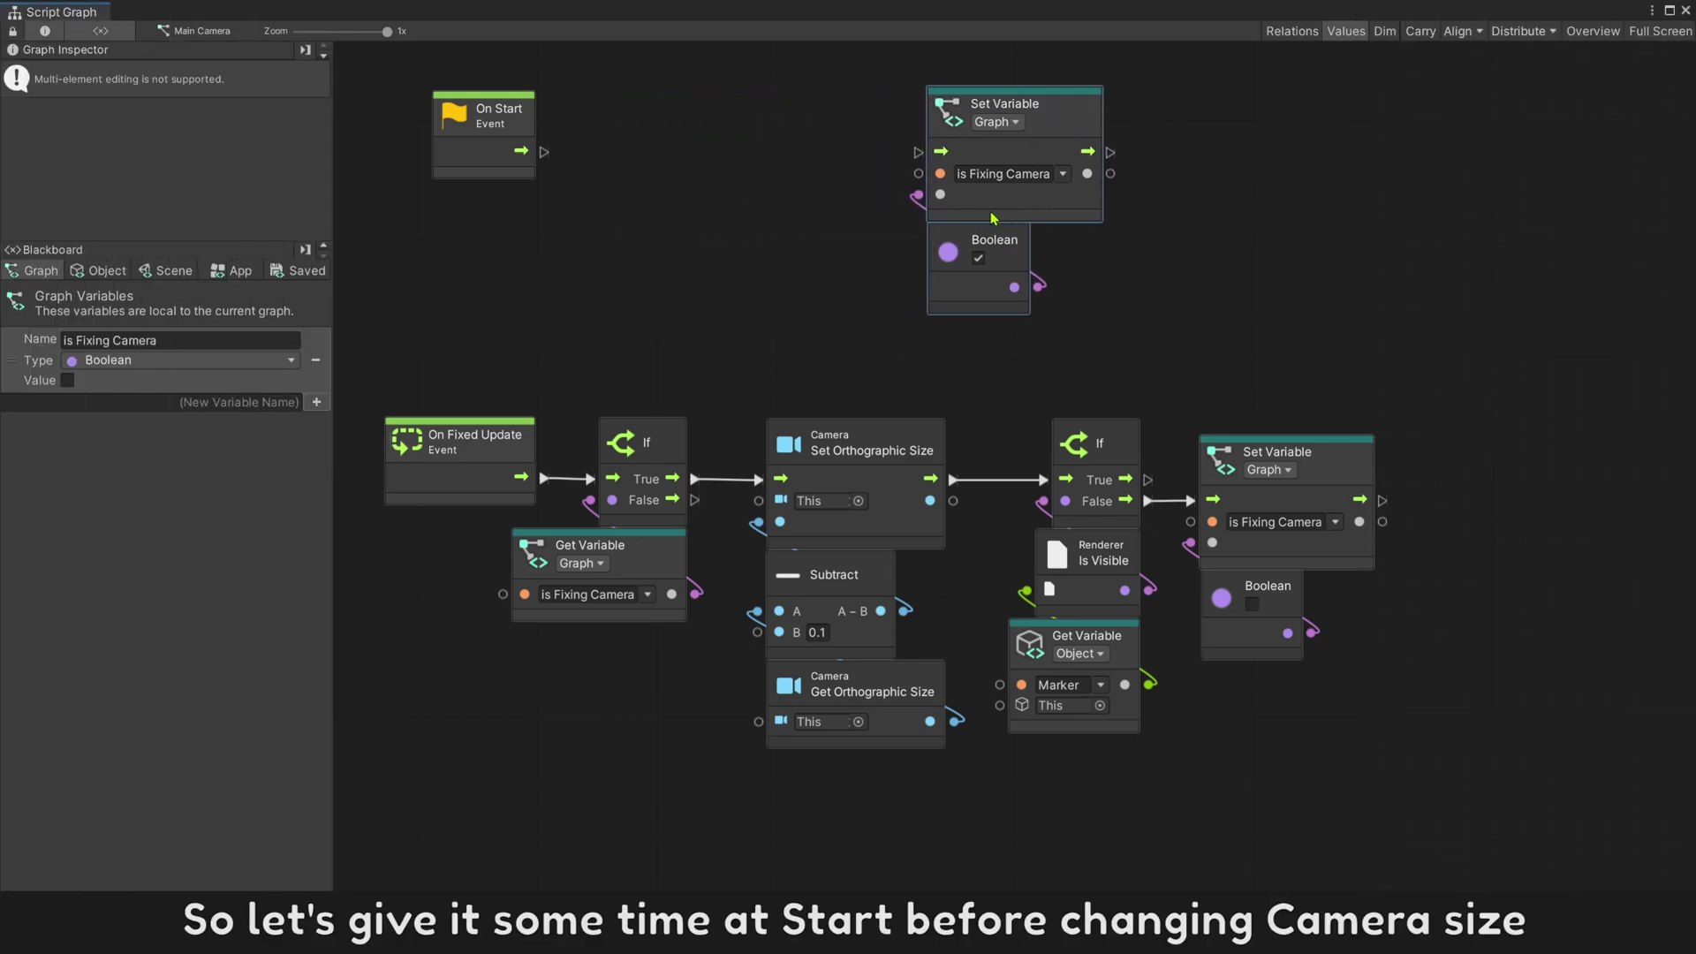
# Insert a 0.5-second Timer started by On Start whose Completed output sets is Fixing Camera.
pyautogui.rightClick(609, 212)
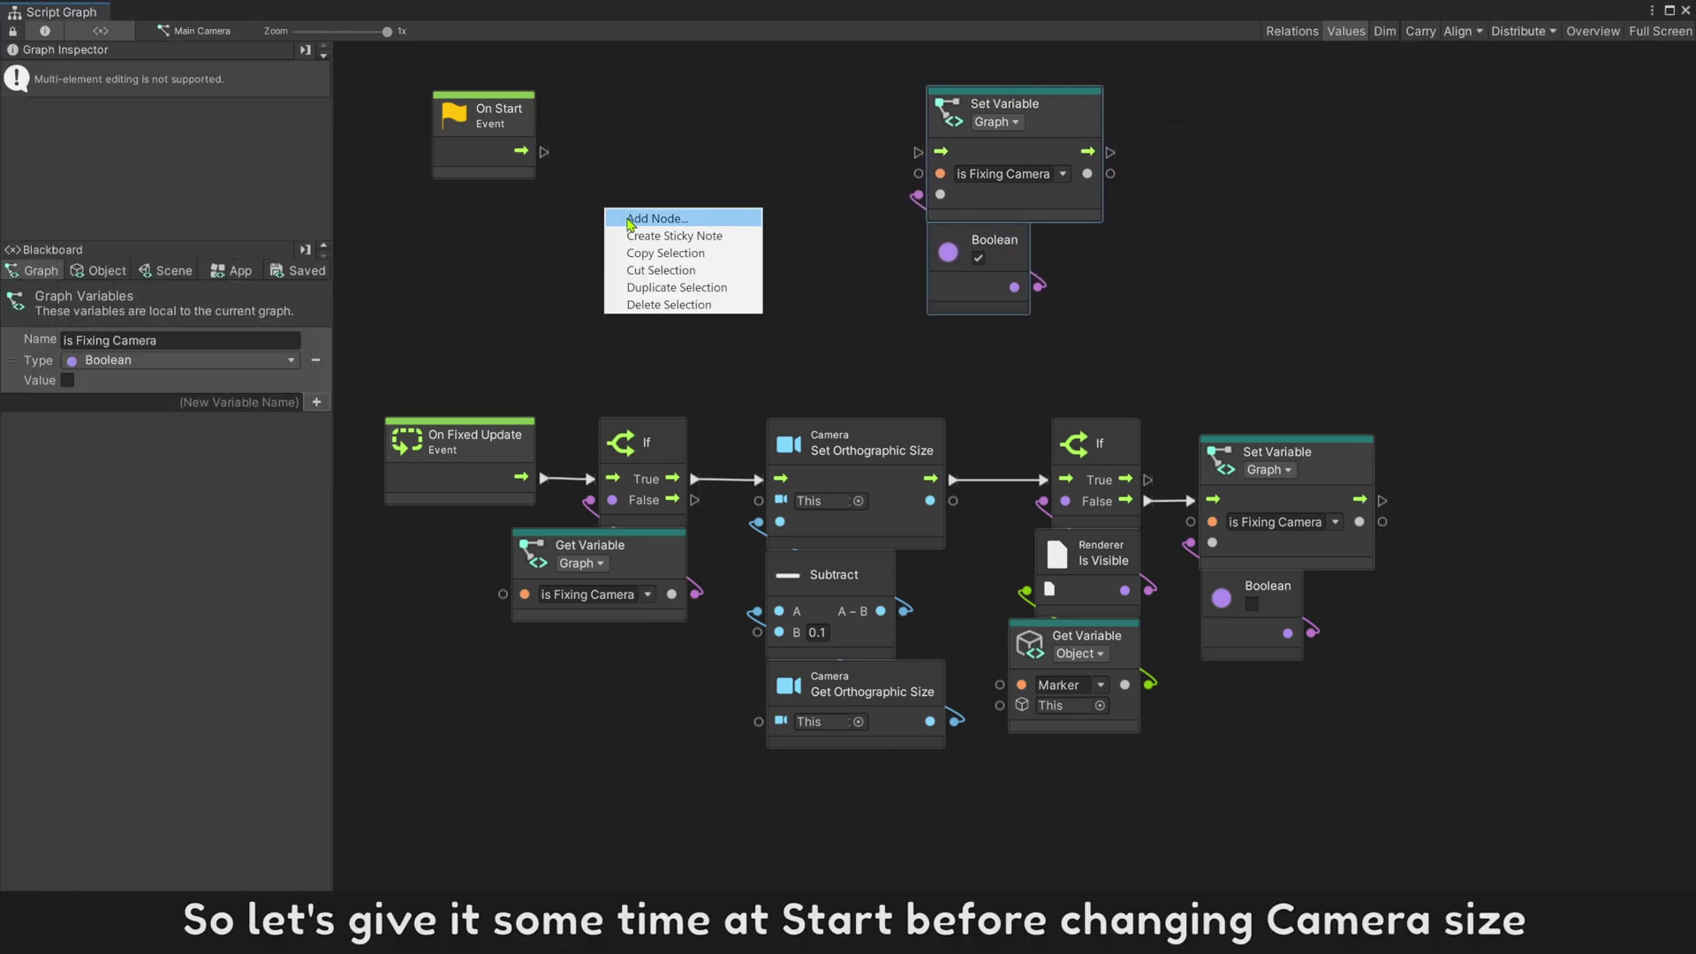
pyautogui.click(629, 220)
pyautogui.write('timer')
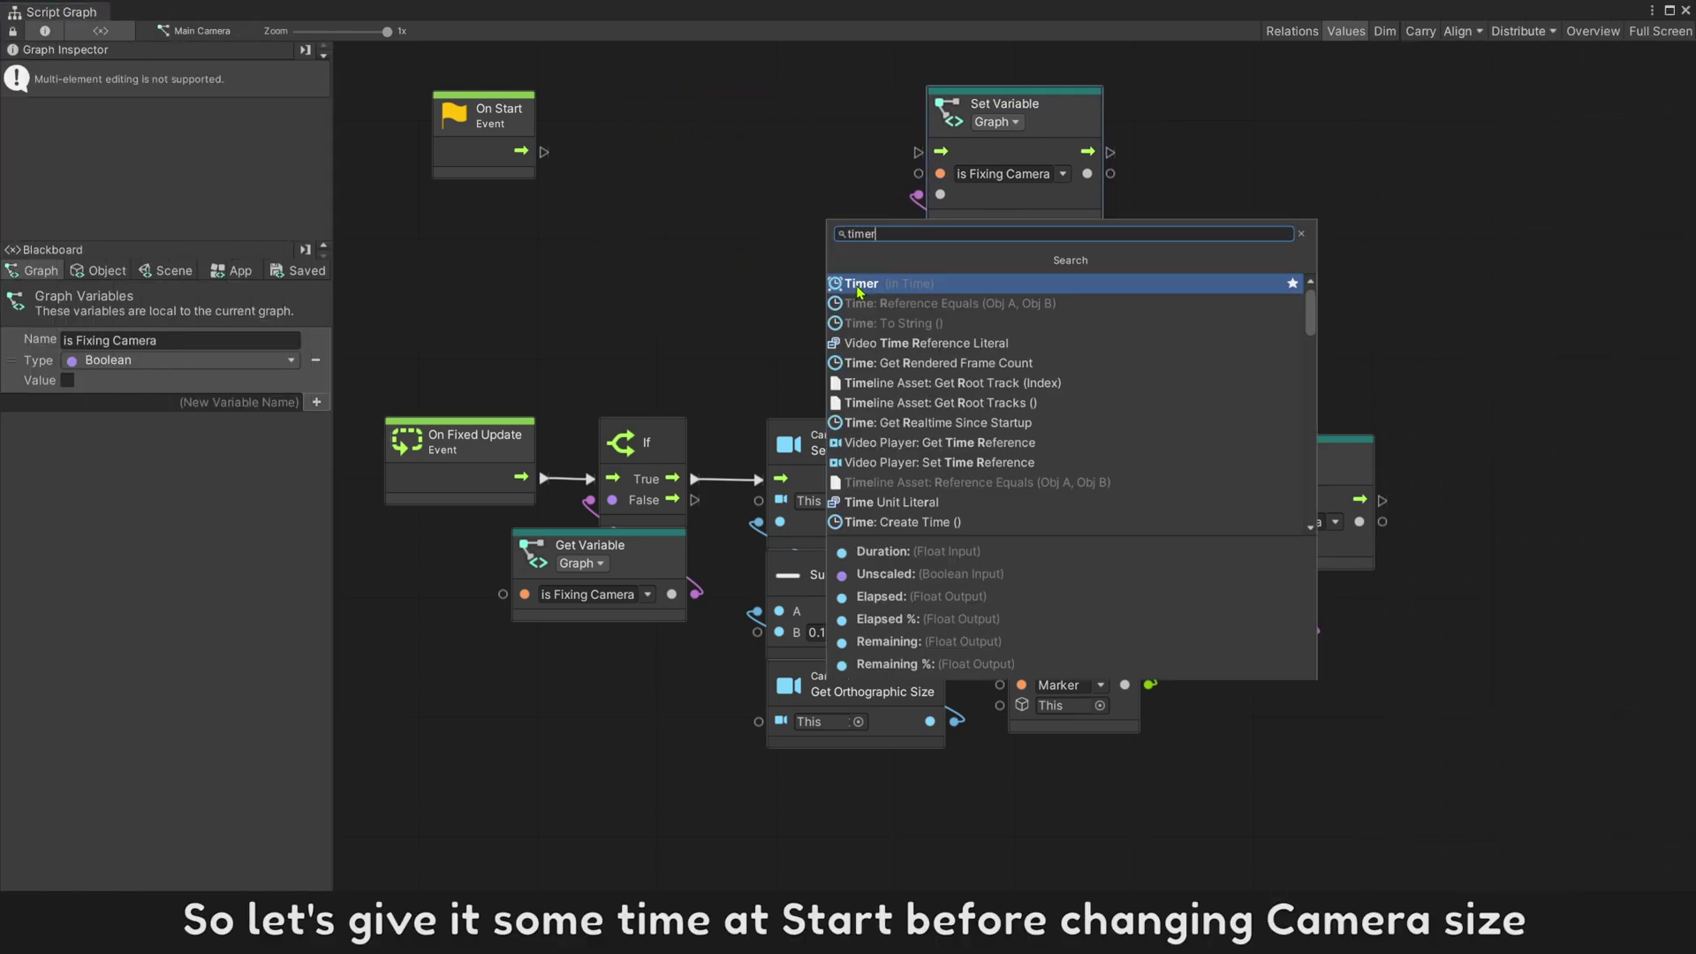
pyautogui.click(859, 289)
pyautogui.moveTo(706, 290); pyautogui.dragTo(710, 172)
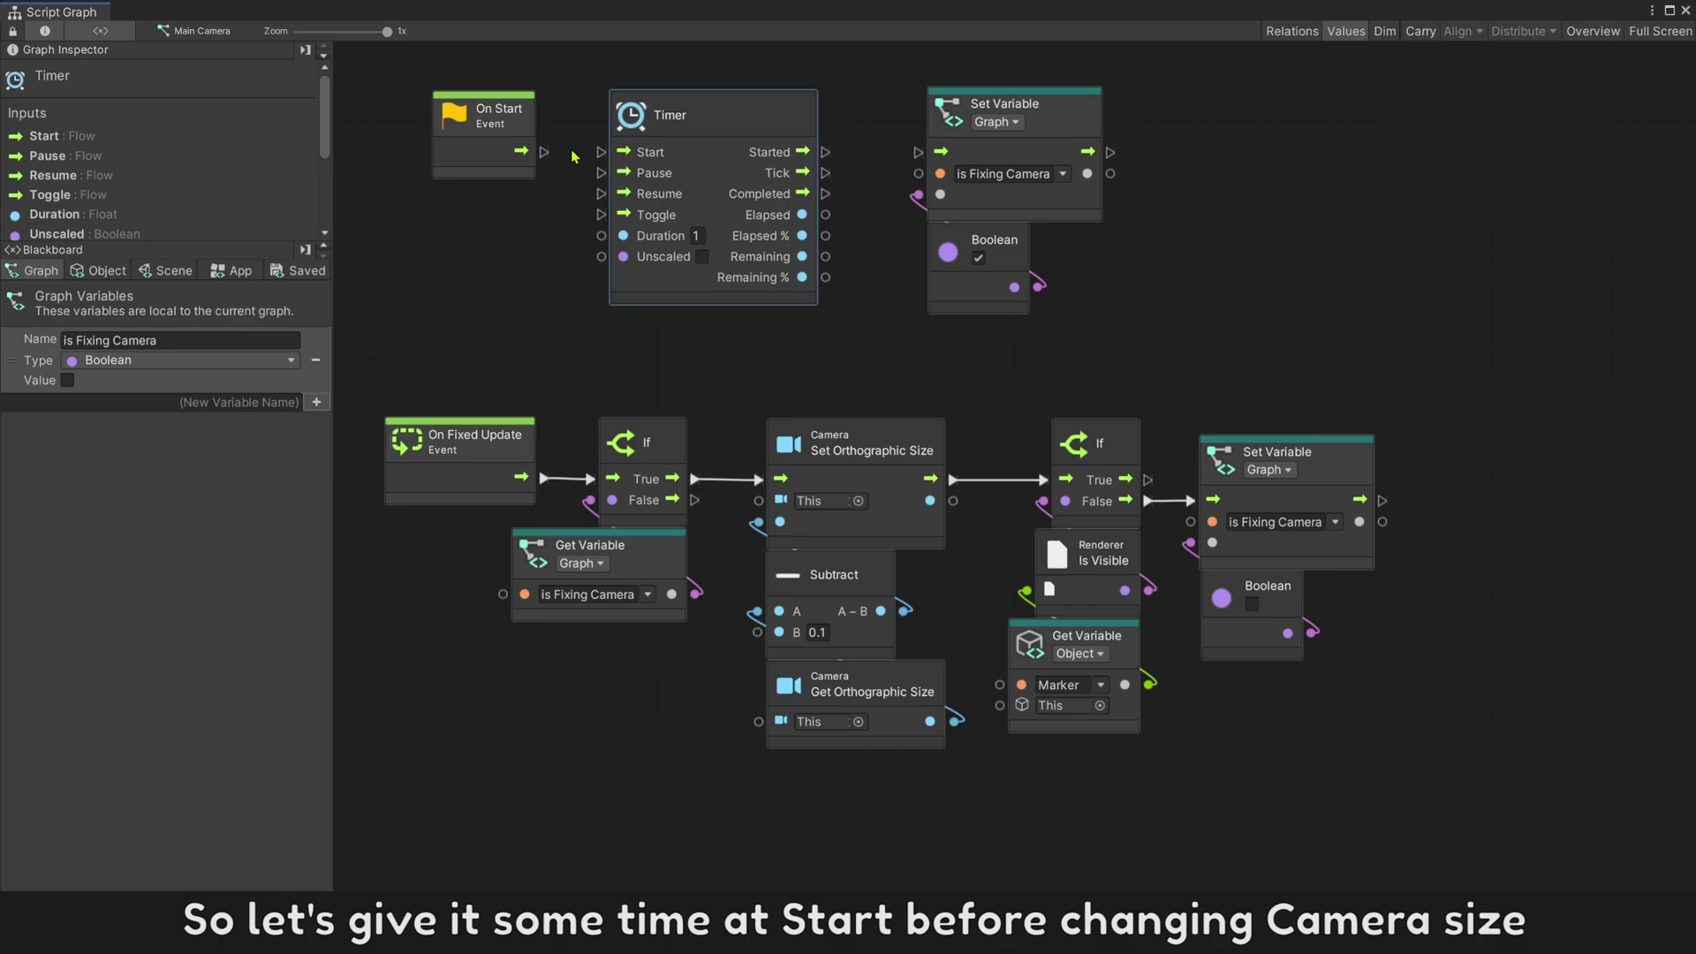
pyautogui.moveTo(544, 152); pyautogui.dragTo(603, 151)
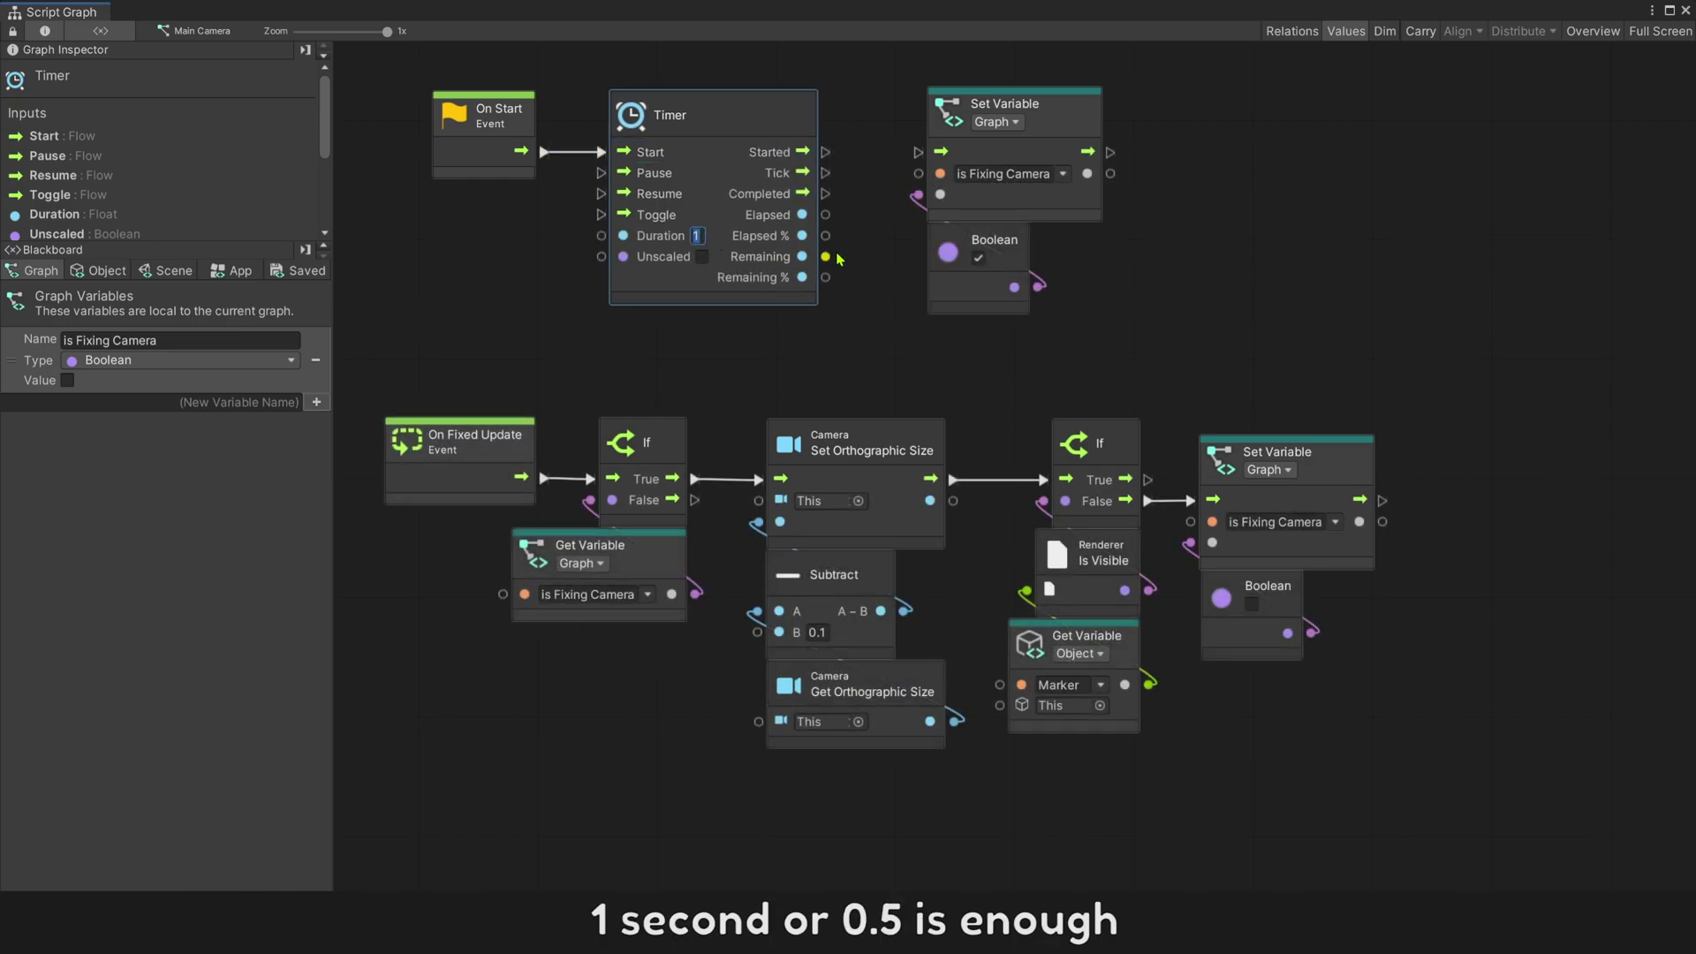
pyautogui.write('0.5')
pyautogui.moveTo(831, 193); pyautogui.dragTo(919, 152)
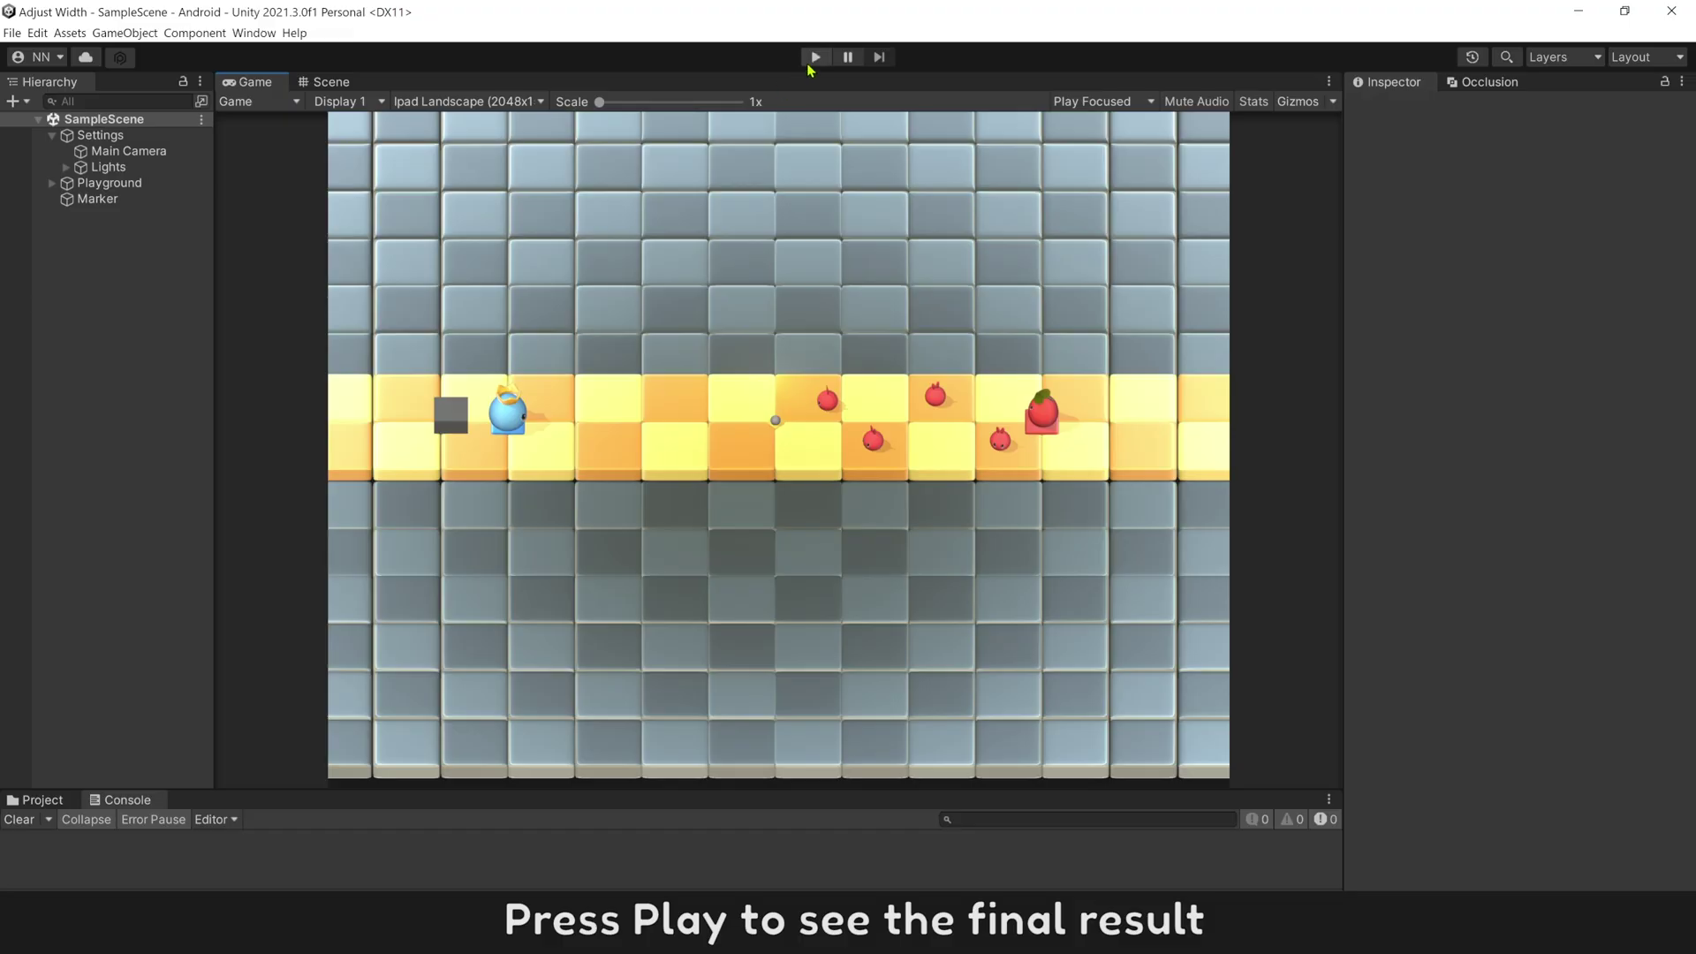
# Play-test the camera, switch the Game view to 2560x1440 Landscape, and run it again.
pyautogui.click(814, 56)
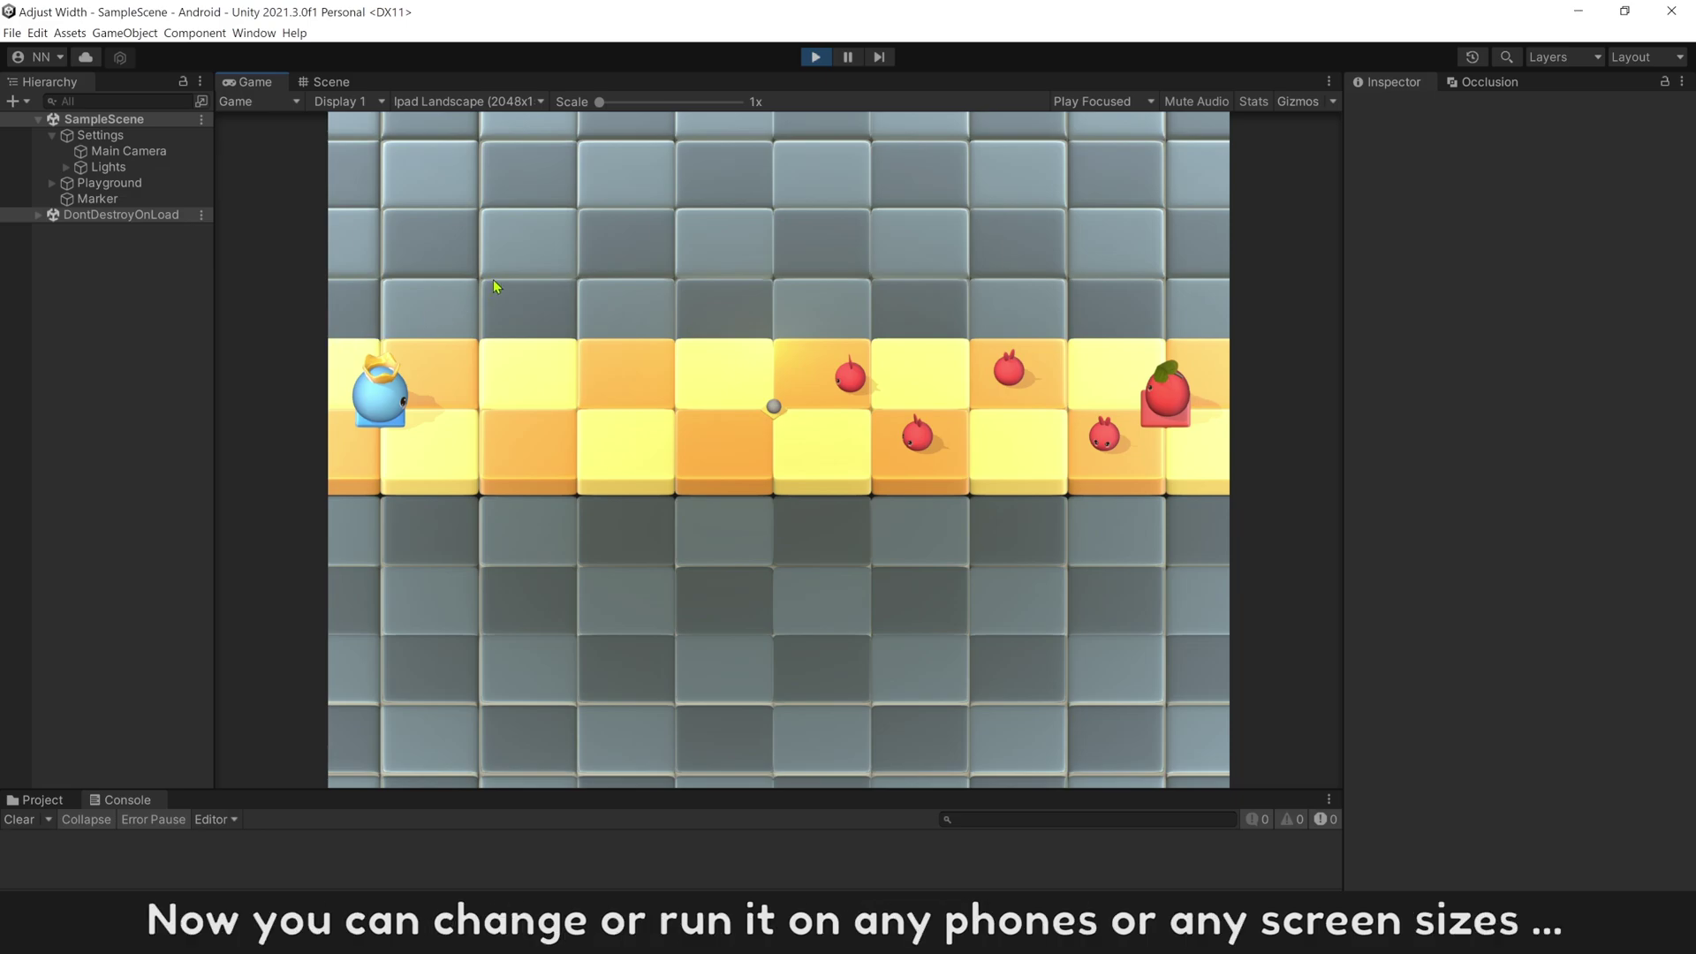
pyautogui.click(813, 56)
pyautogui.click(539, 102)
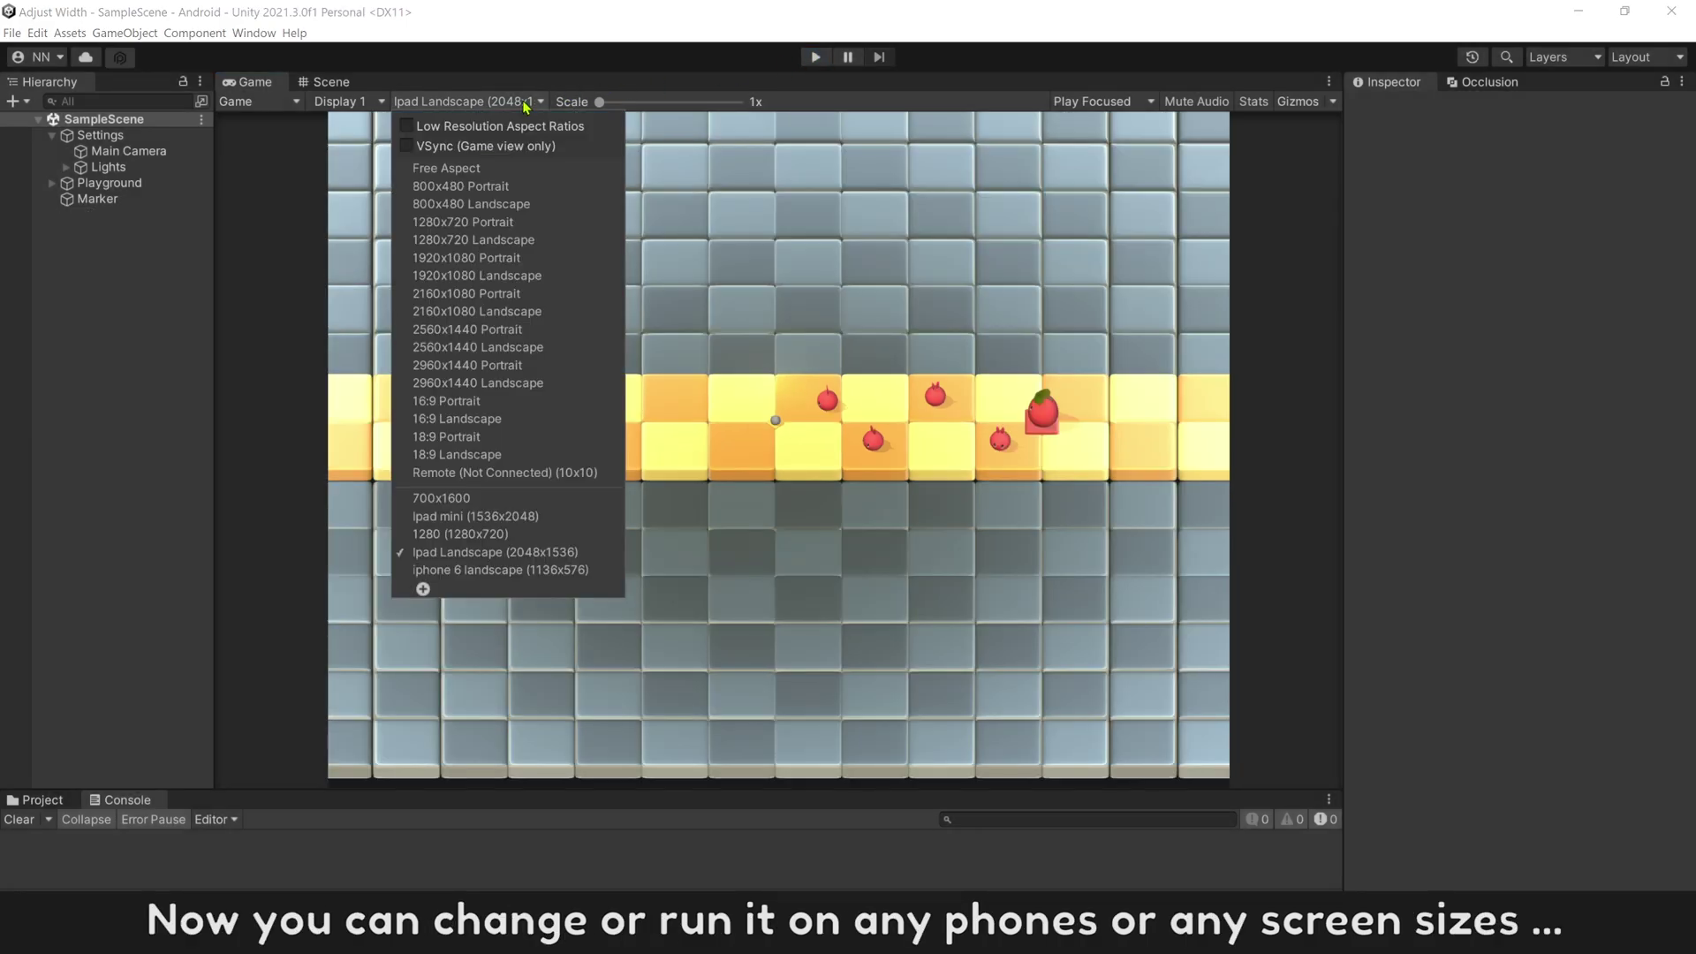
pyautogui.click(543, 355)
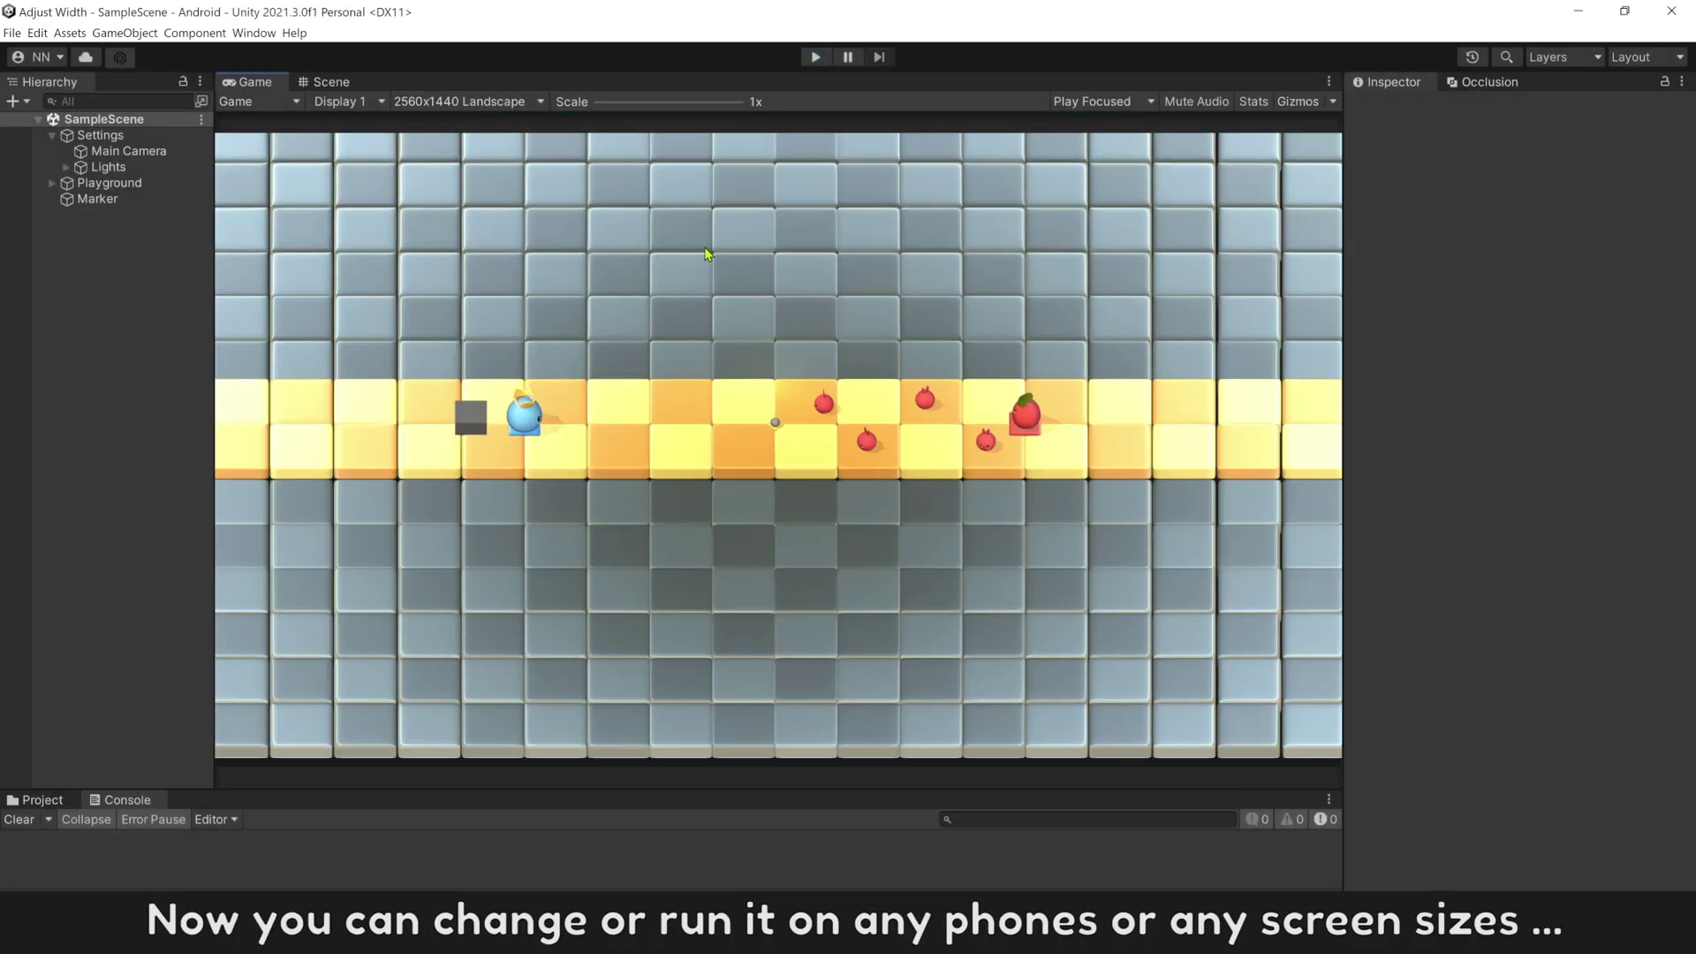
pyautogui.click(816, 58)
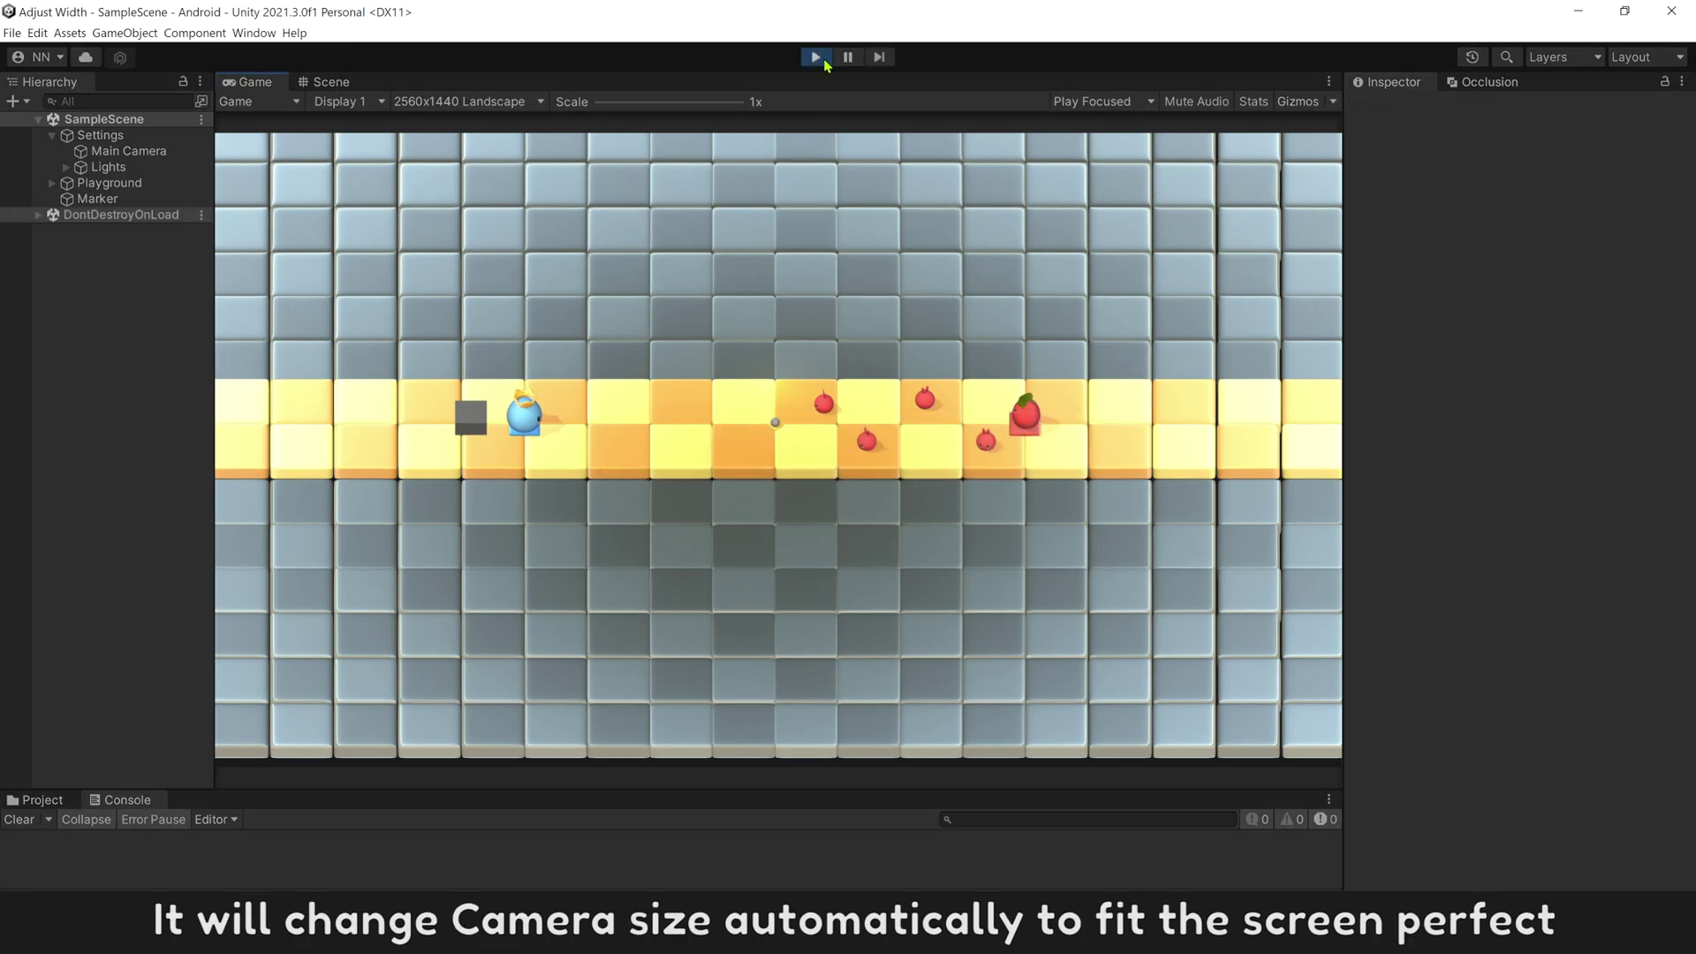